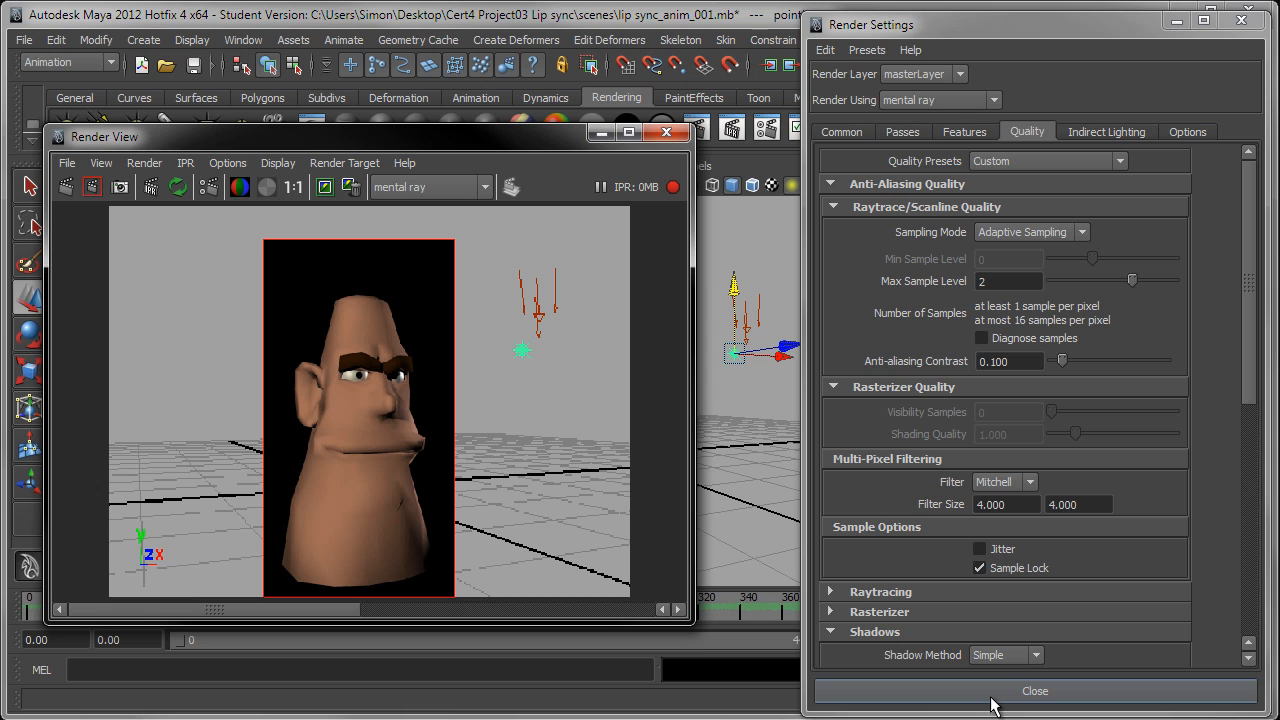
Step: Close the render settings and raise the point light's intensity to about 2.44
left_click(955, 693)
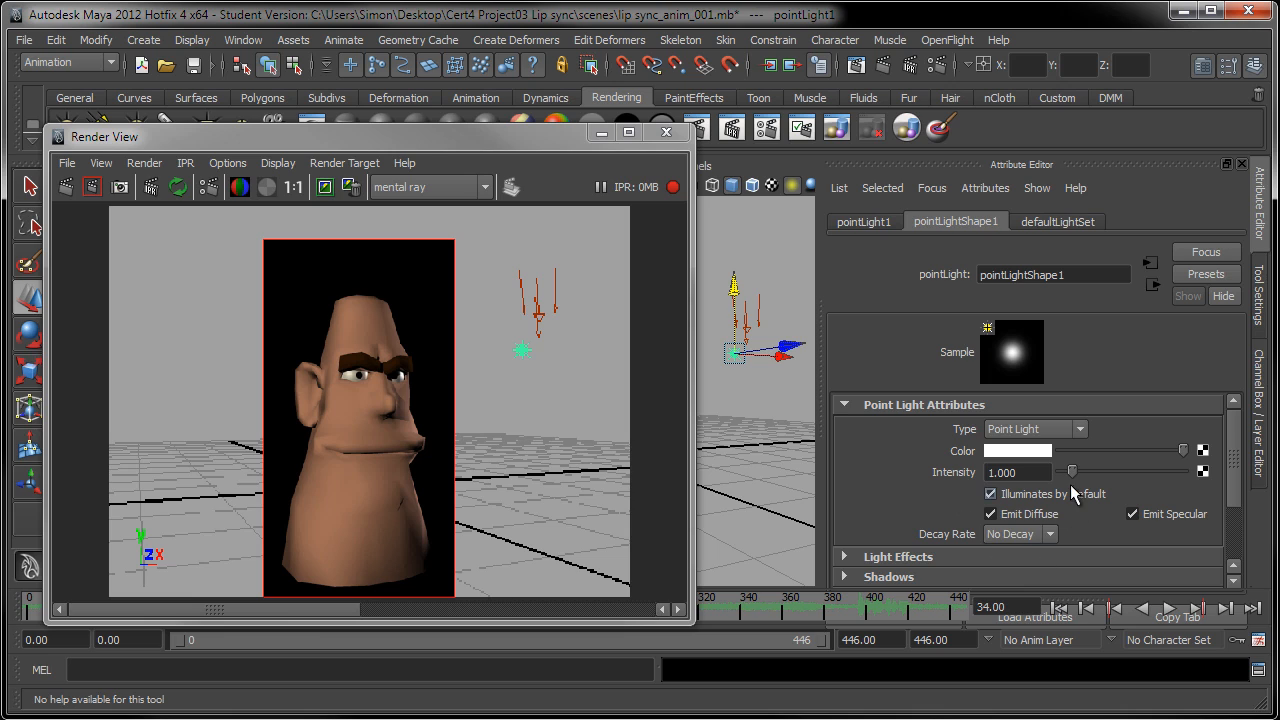
left_click_drag(1072, 472, 1121, 476)
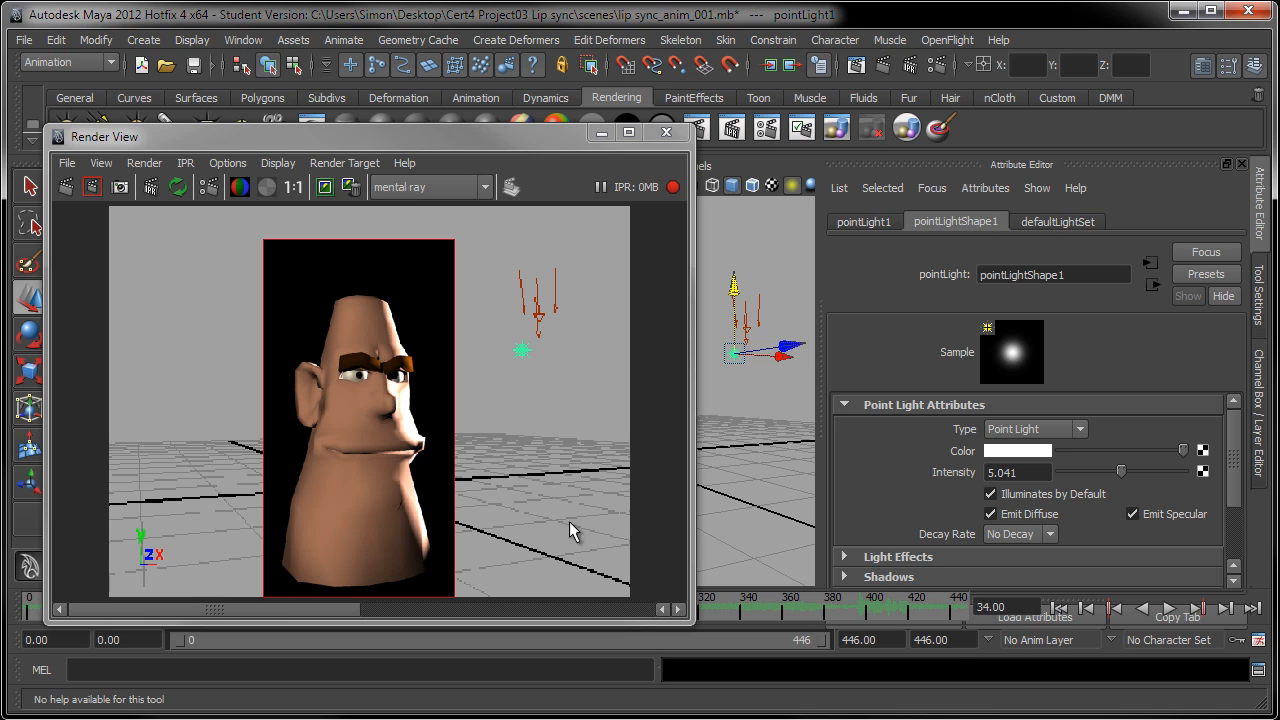
left_click_drag(1121, 473, 1100, 478)
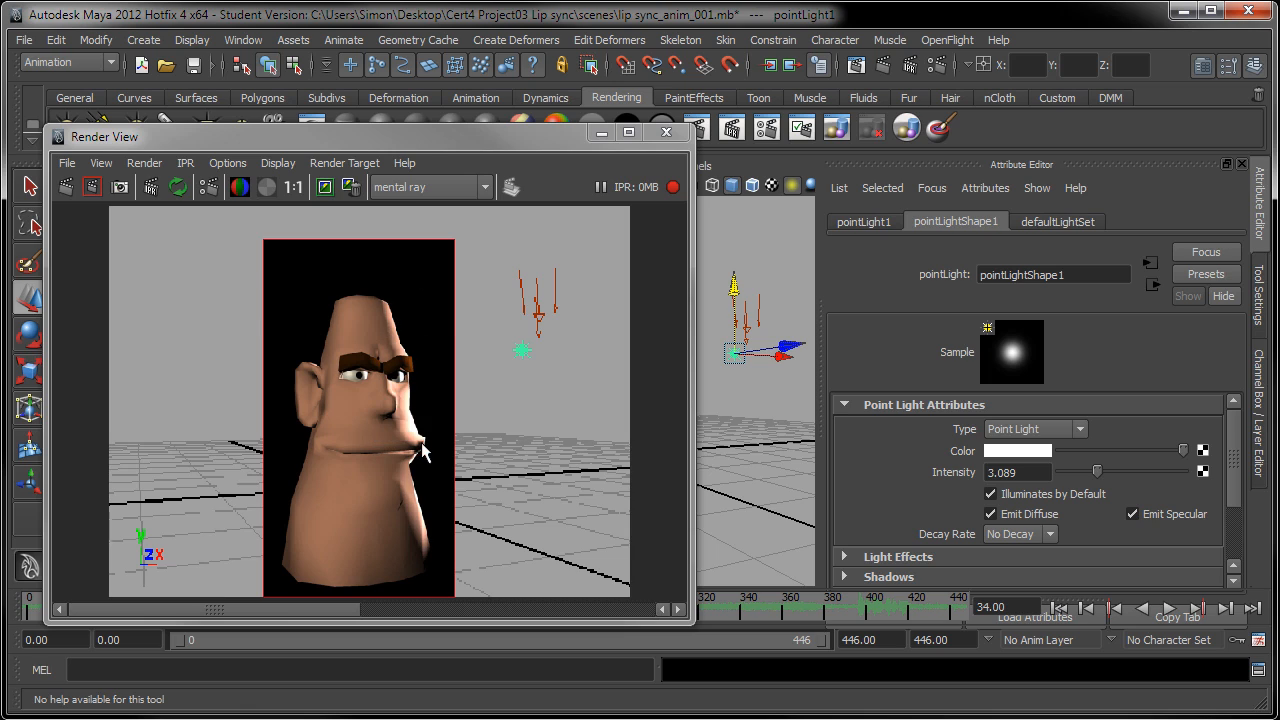
left_click_drag(1100, 478, 1091, 478)
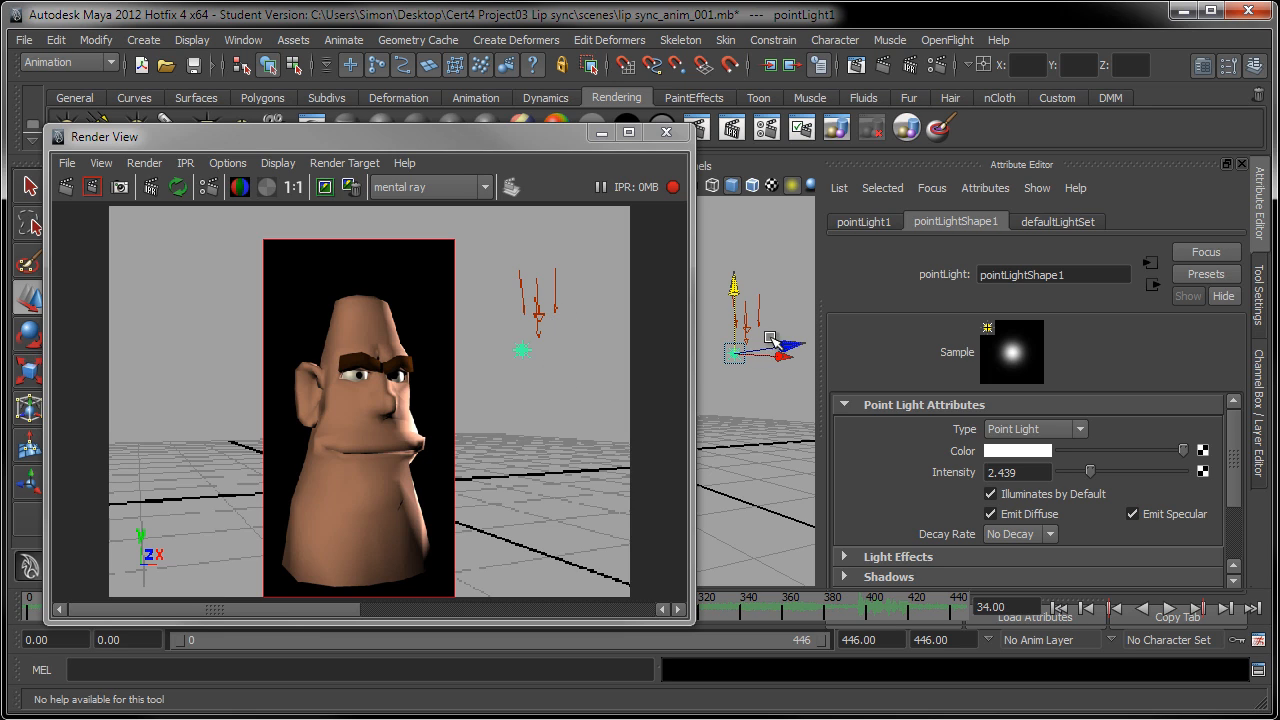
Step: Reposition the point light along its Z axis to fine-tune the lighting on the side of the face
left_click_drag(785, 344, 763, 346)
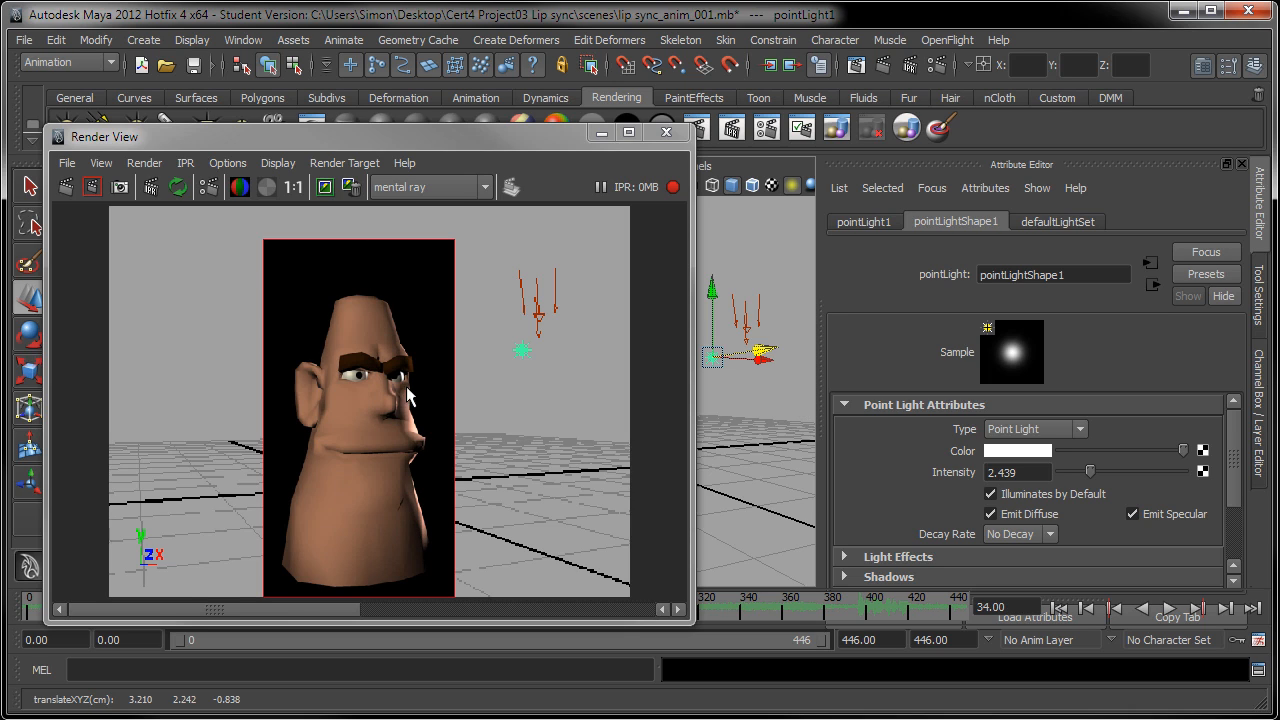
left_click_drag(768, 350, 810, 345)
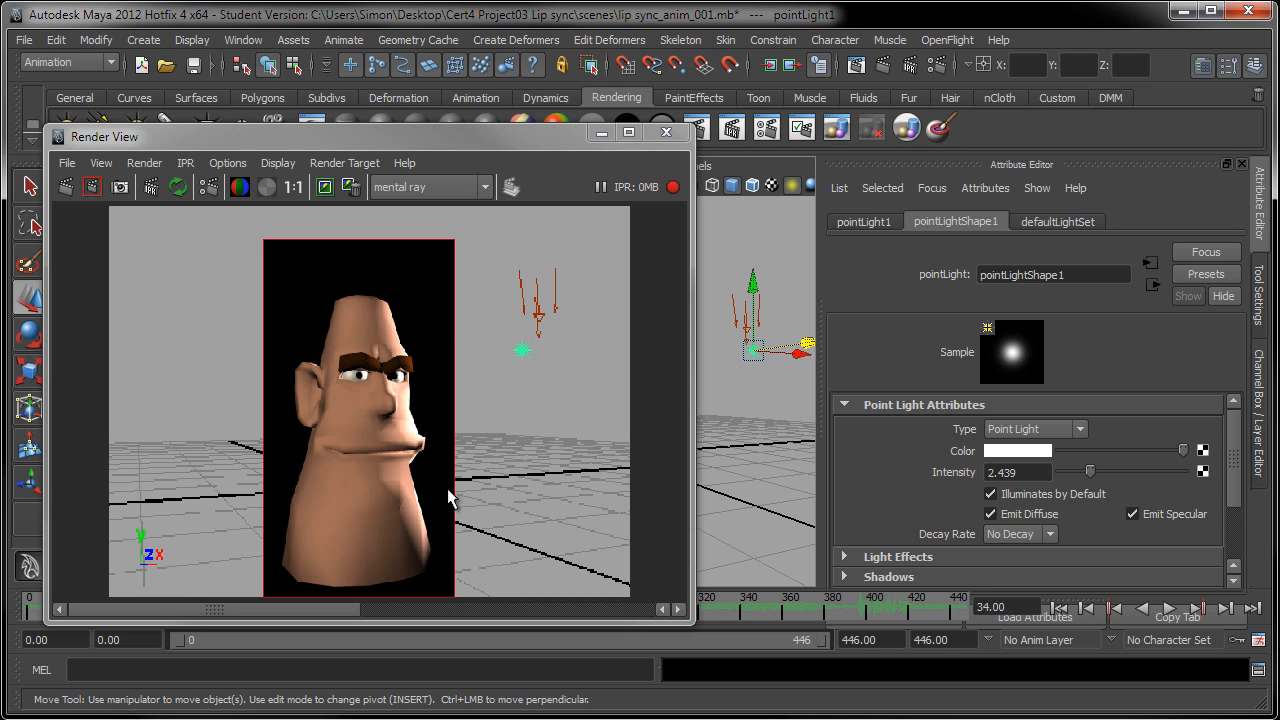
left_click_drag(808, 345, 798, 342)
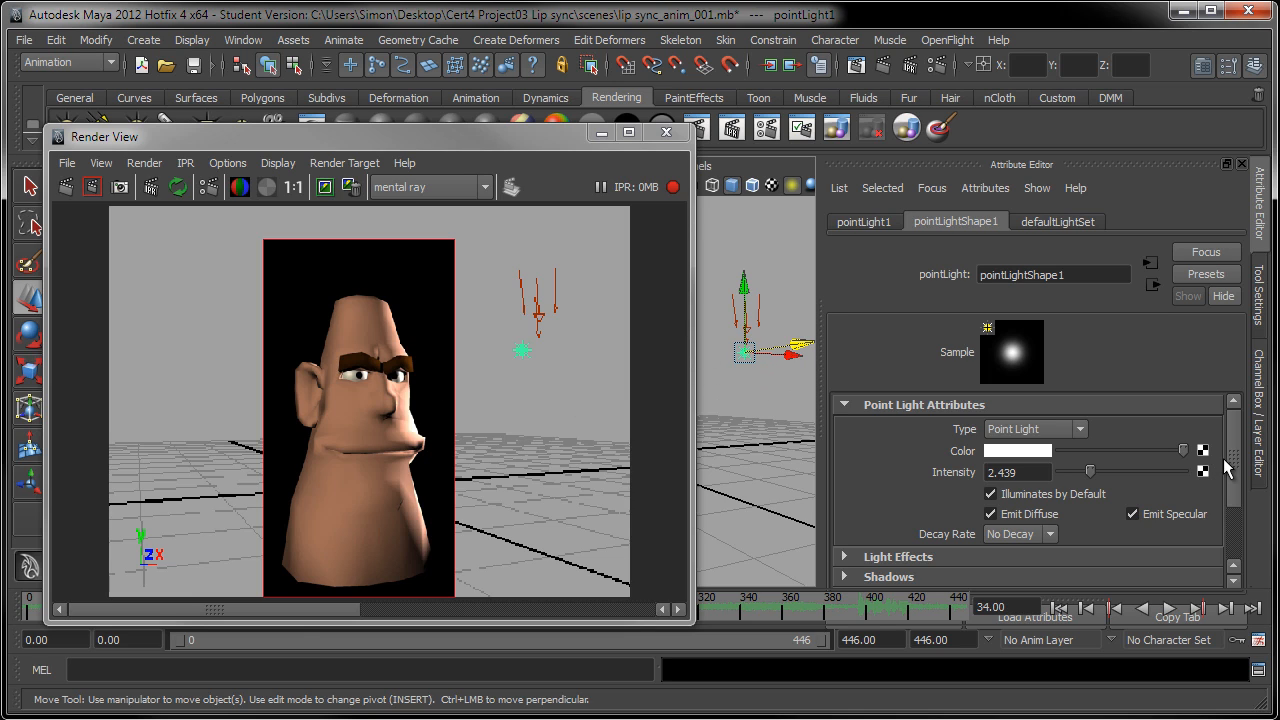
Step: Enable ray trace shadows for the point light
left_click_drag(1235, 445, 1235, 497)
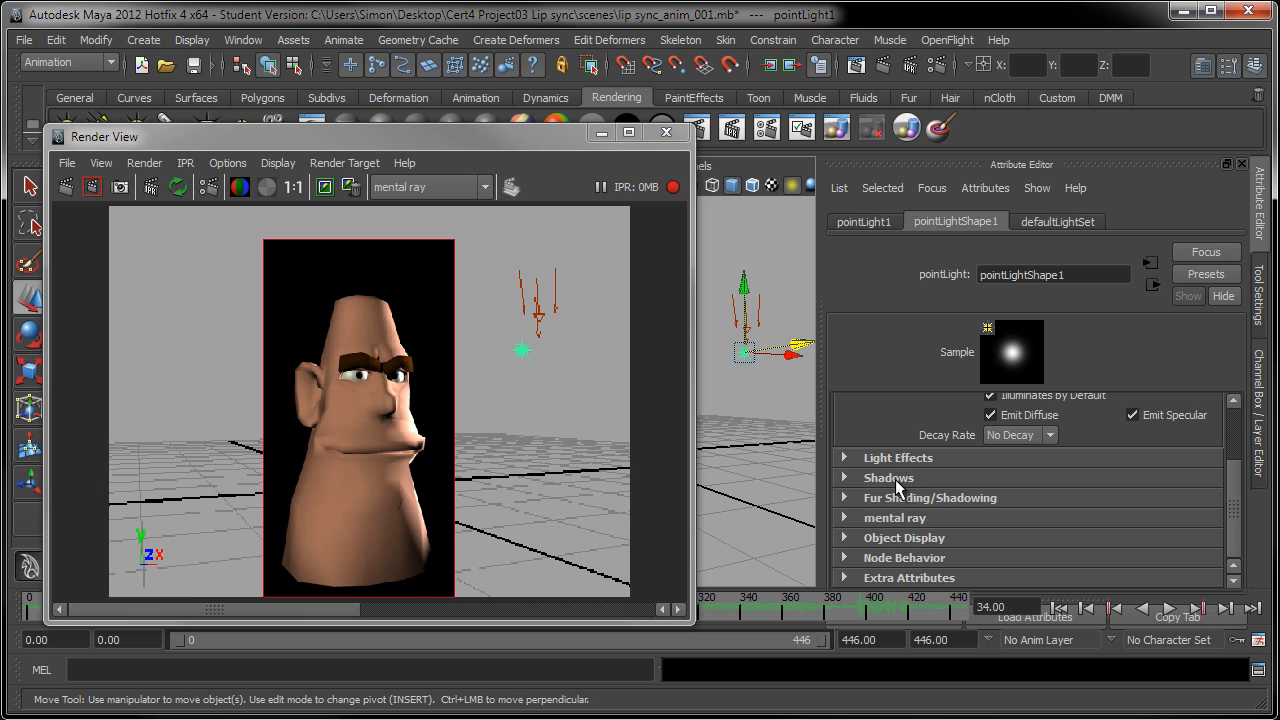
left_click(890, 478)
scroll(1091, 535, "down", 8)
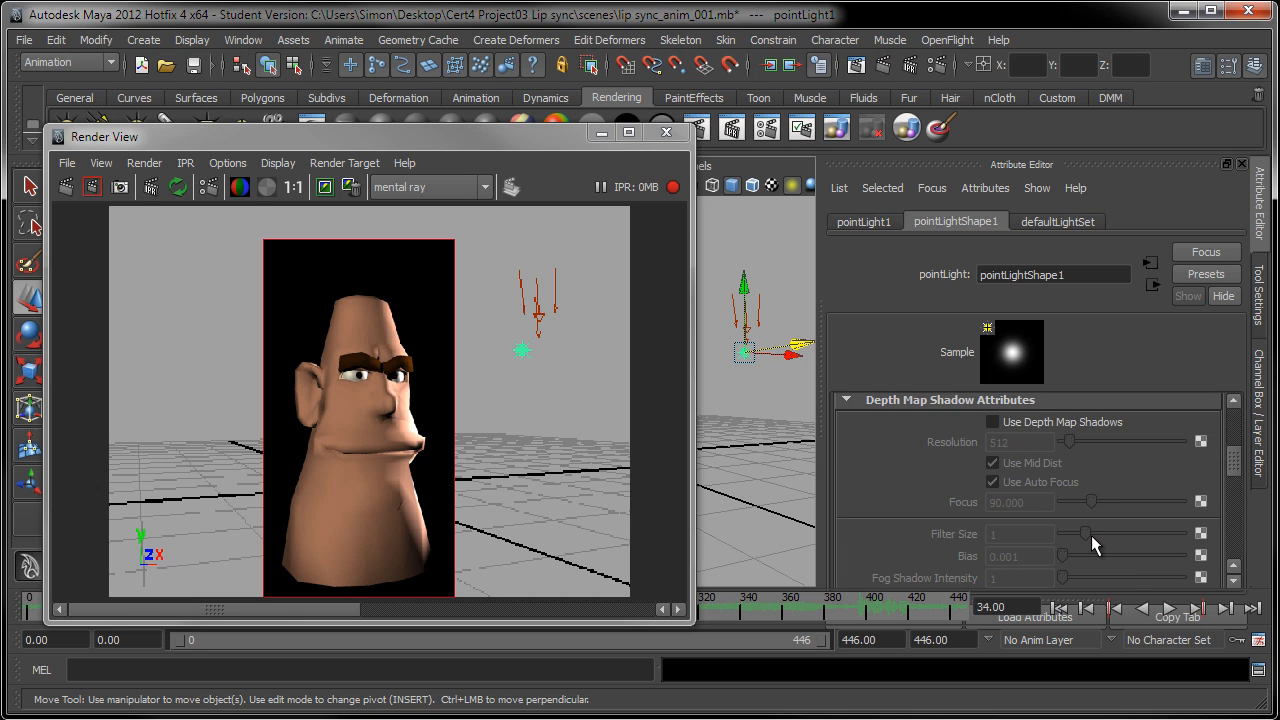
scroll(1091, 535, "down", 7)
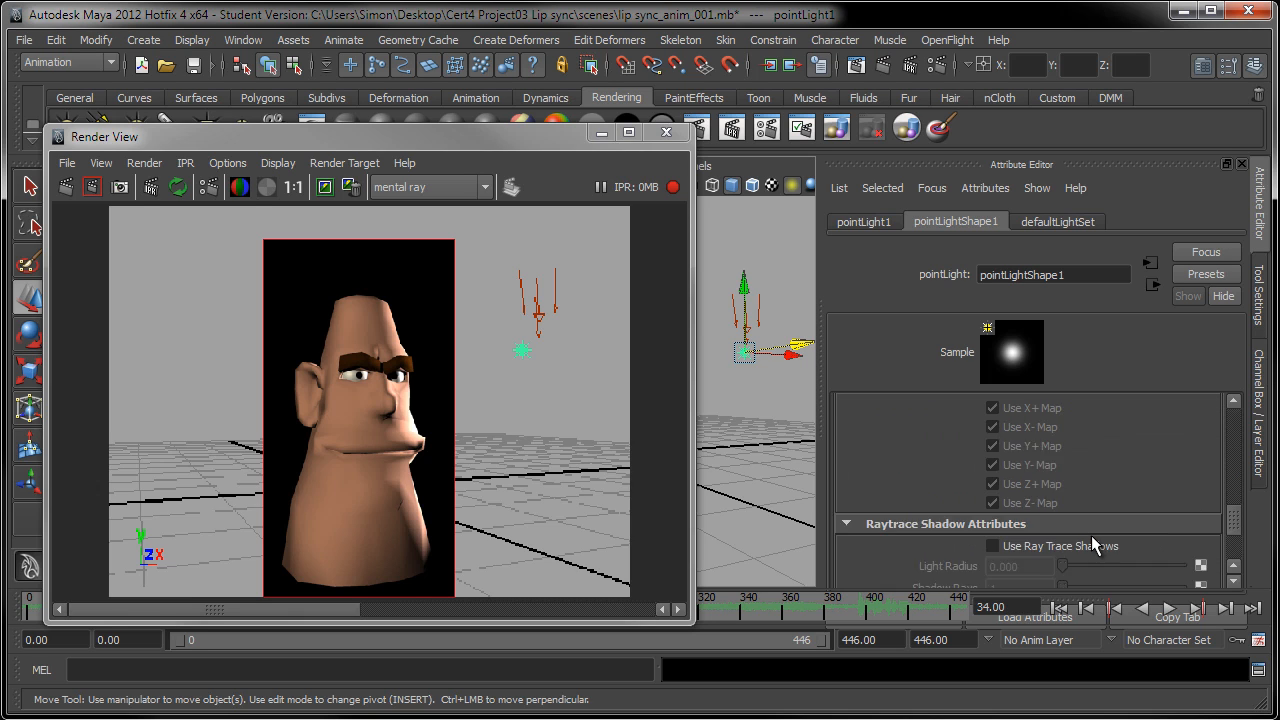
left_click(992, 486)
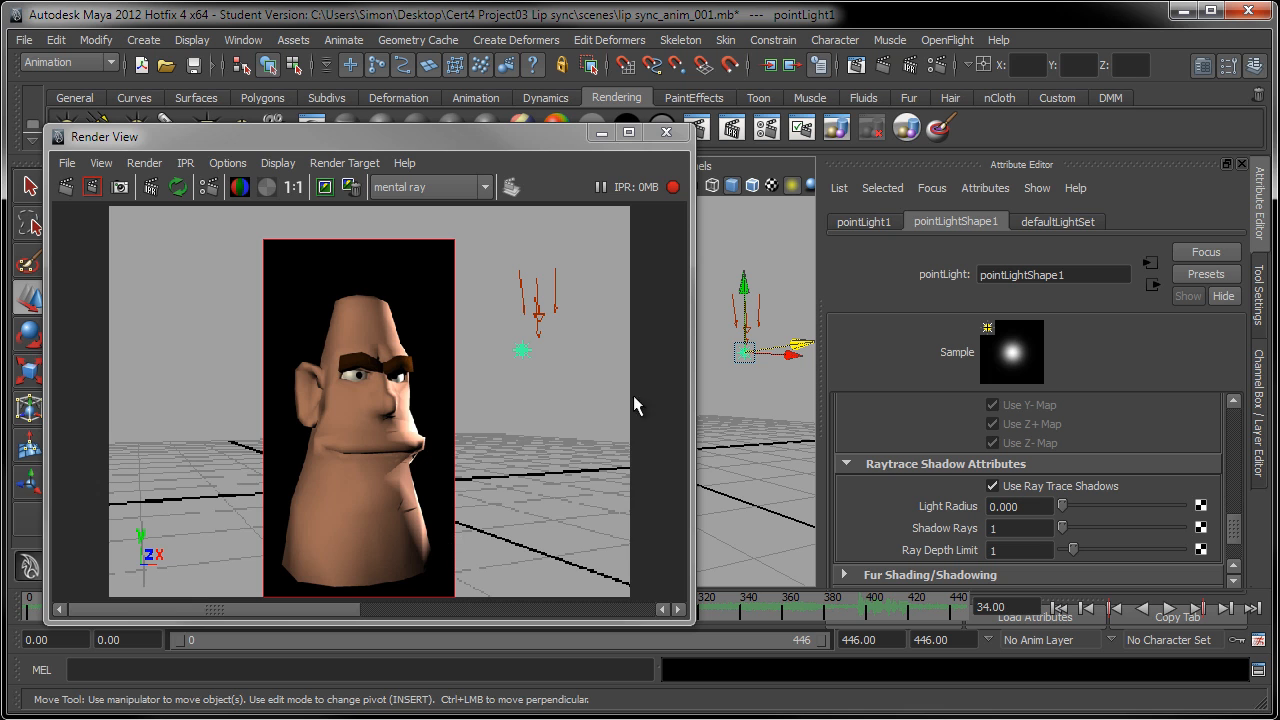
Step: Stop the IPR tuning session and resize the render window so the head in the perspective view is uncovered
mouse_move(507, 133)
left_mouse_down()
mouse_move(765, 138)
mouse_move(753, 159)
mouse_move(527, 125)
left_mouse_up()
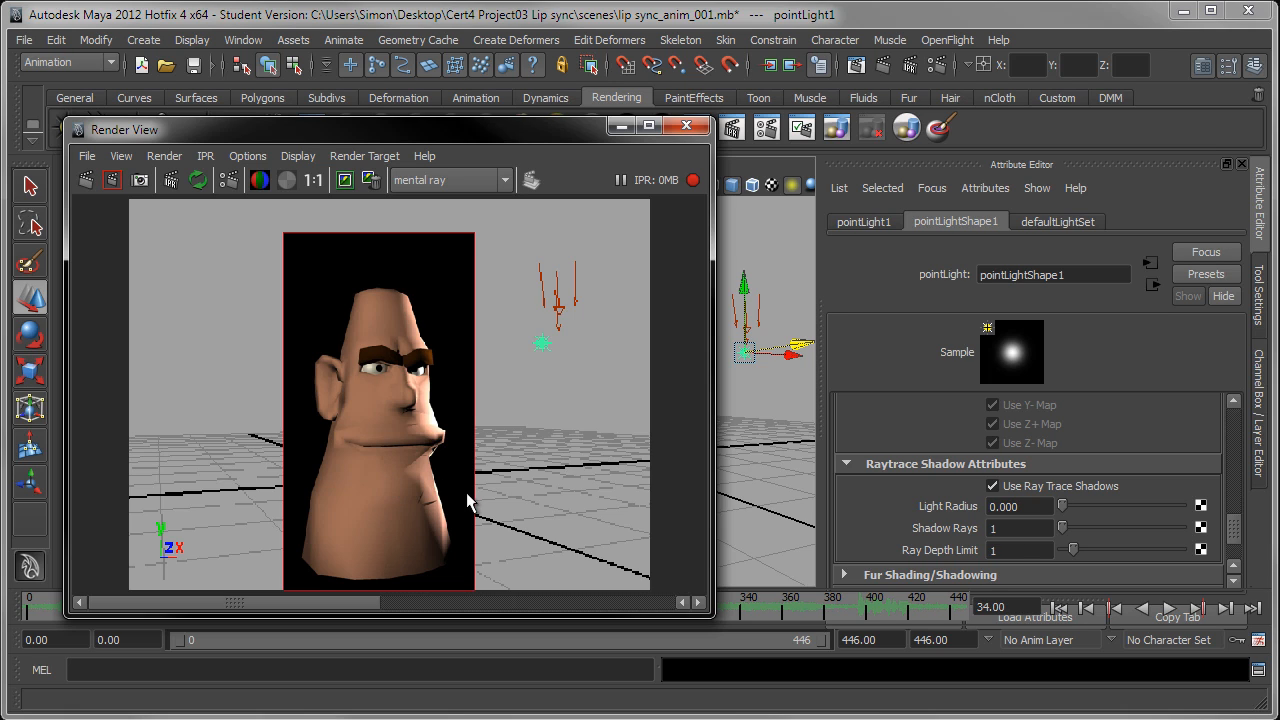
left_click(694, 181)
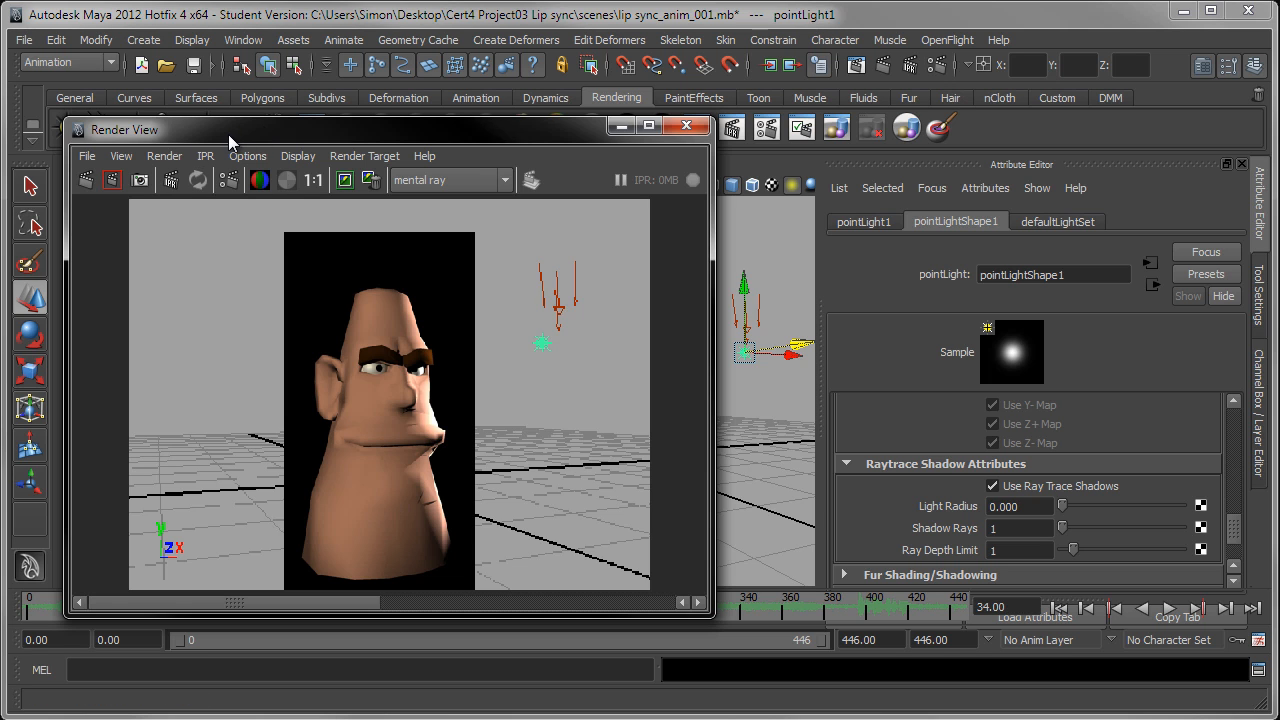
left_click_drag(264, 133, 198, 124)
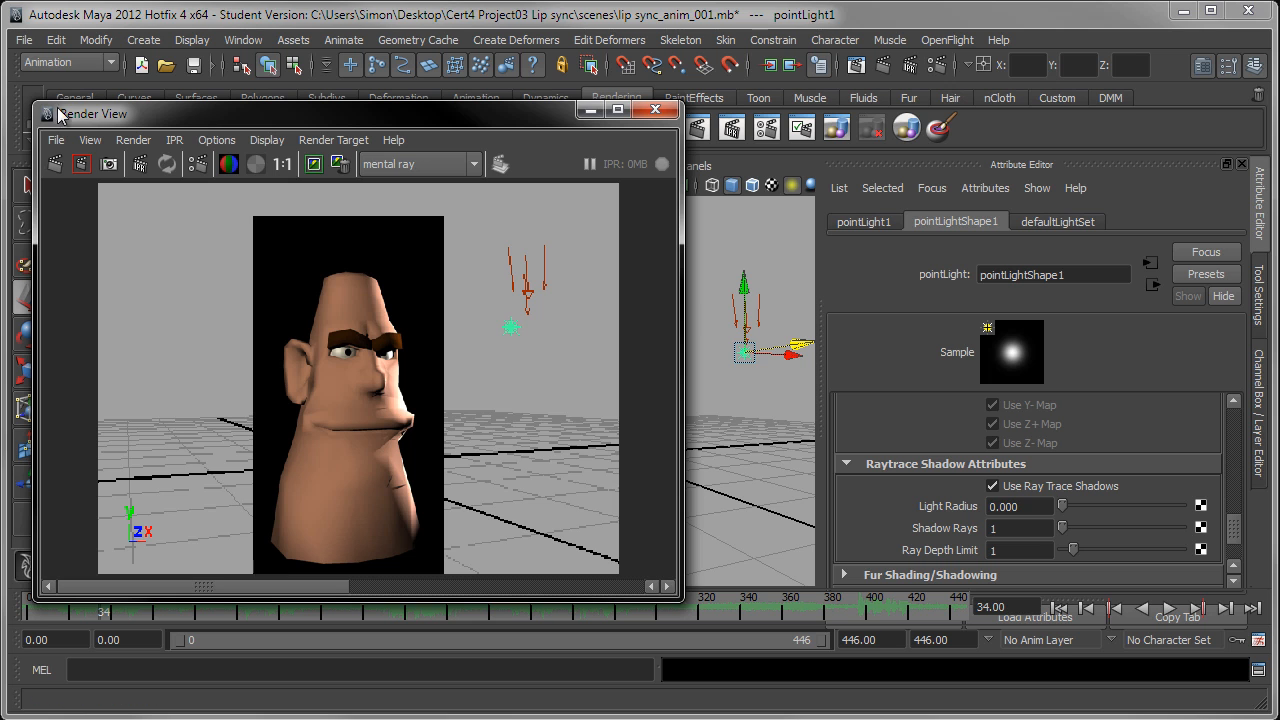
left_click_drag(50, 108, 261, 243)
left_click_drag(416, 262, 210, 190)
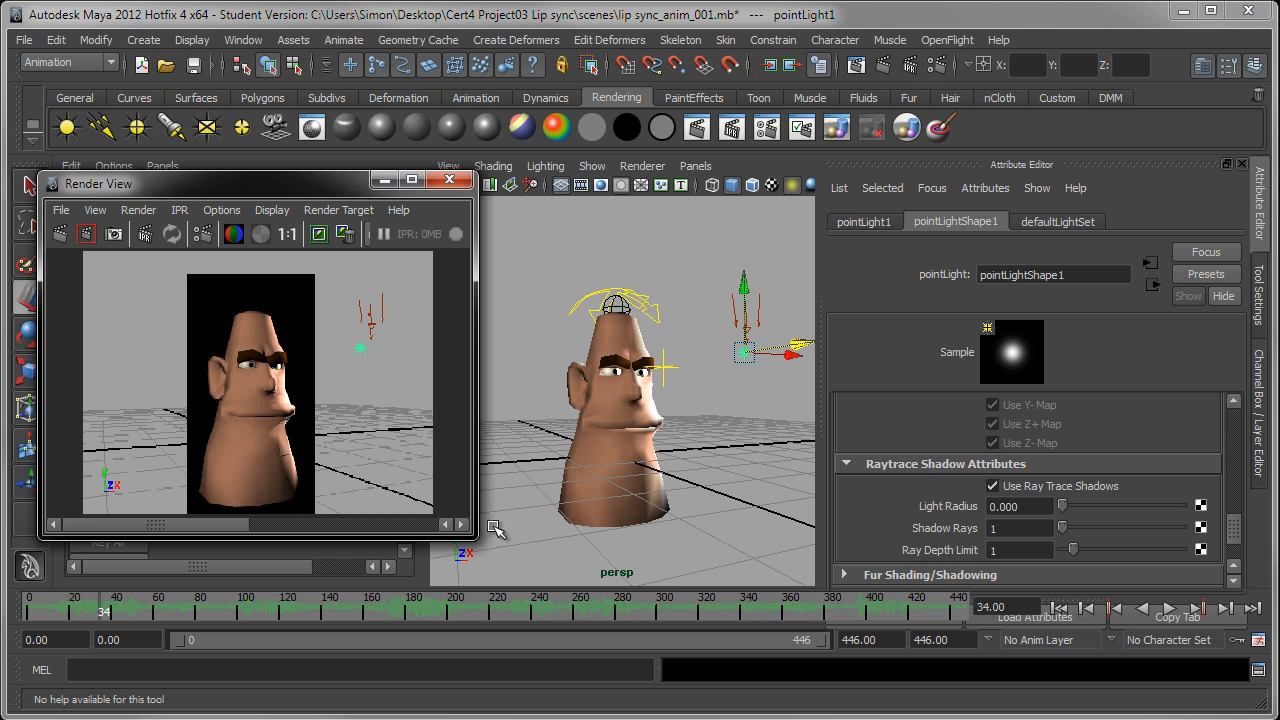
left_click_drag(410, 565, 414, 655)
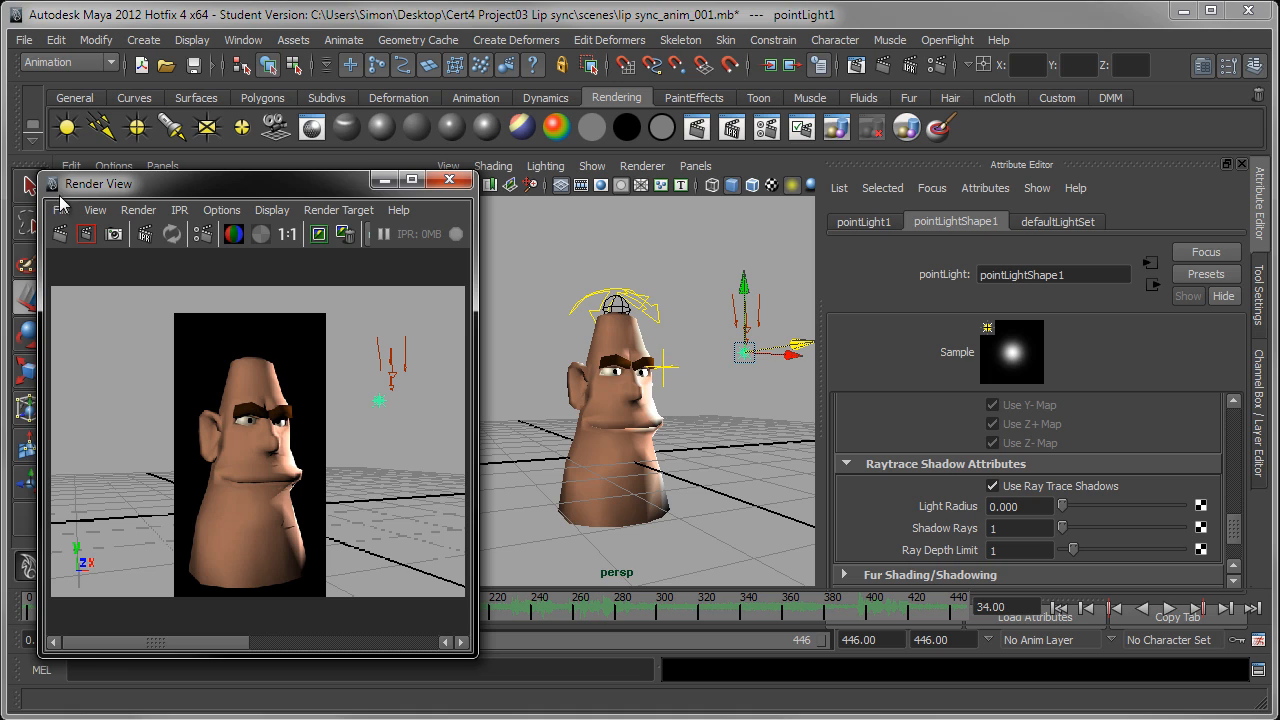
Step: Render the full perspective frame again with mental ray and keep the image for comparison
left_click(30, 187)
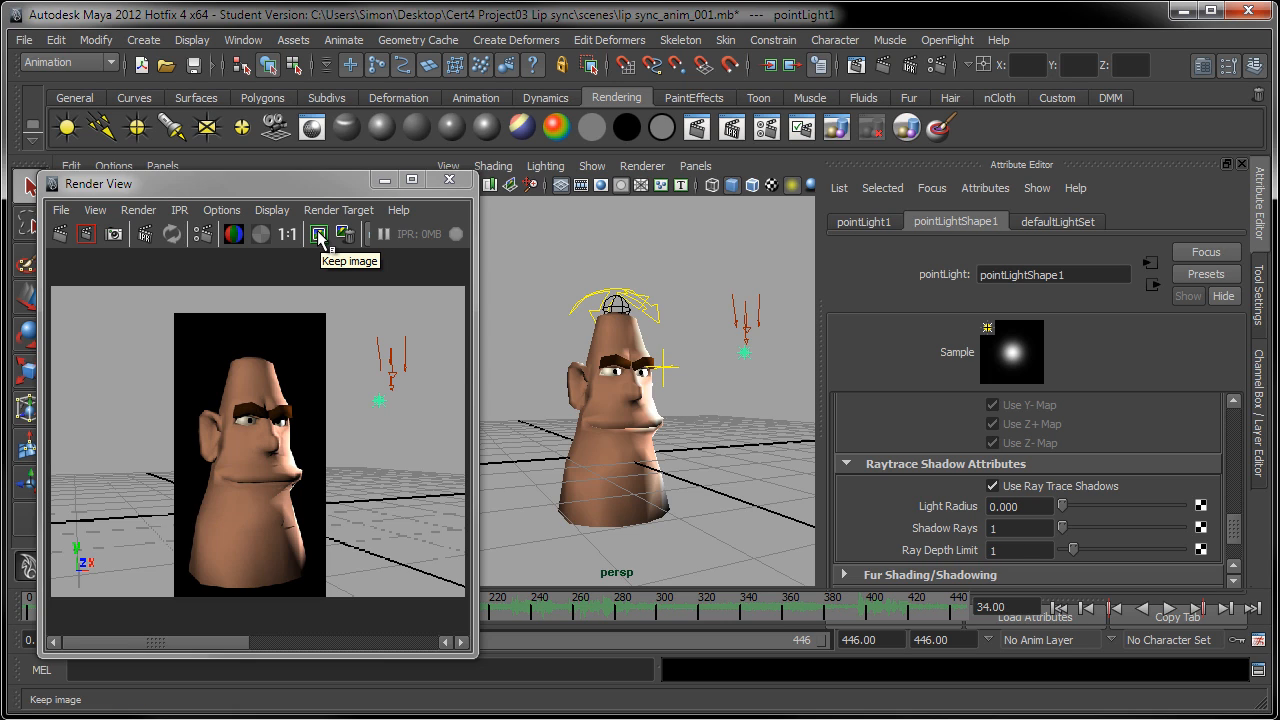
left_click(59, 236)
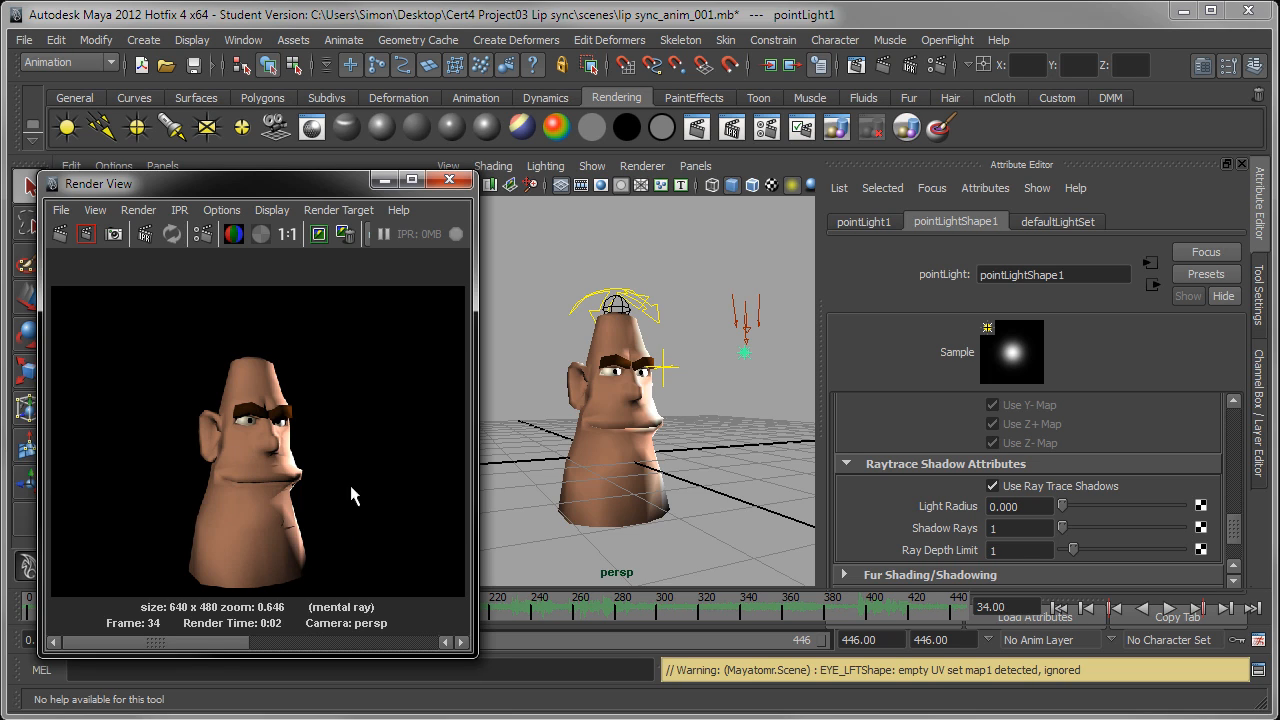
left_click(322, 239)
Step: Turn on the smooth preview of the head mesh at smoothness 3 and render the frame again
left_click(613, 488)
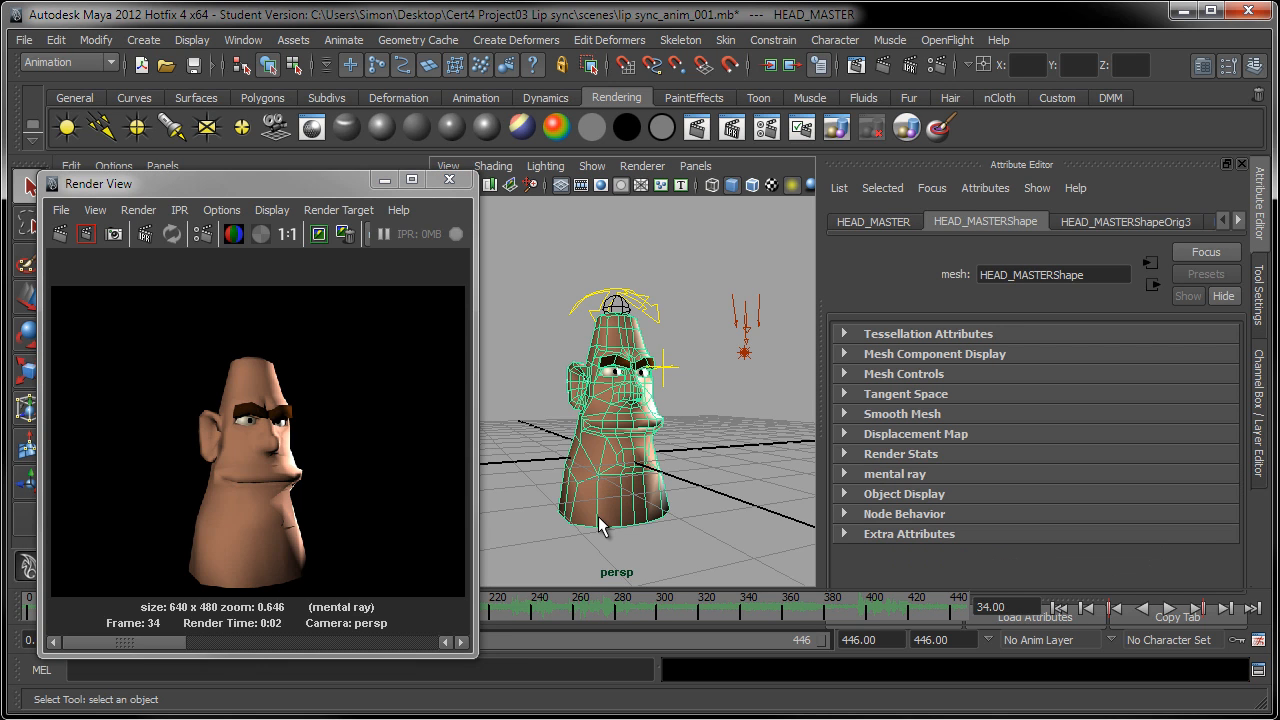
key("3")
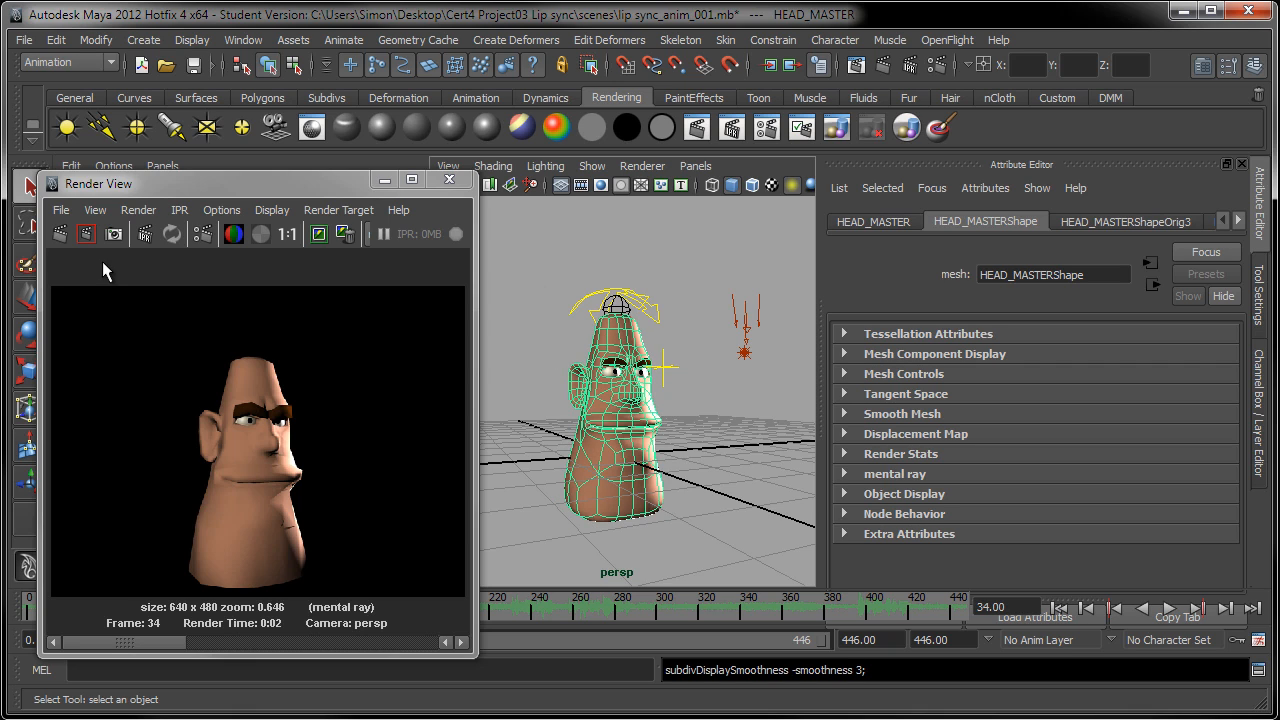
left_click(57, 234)
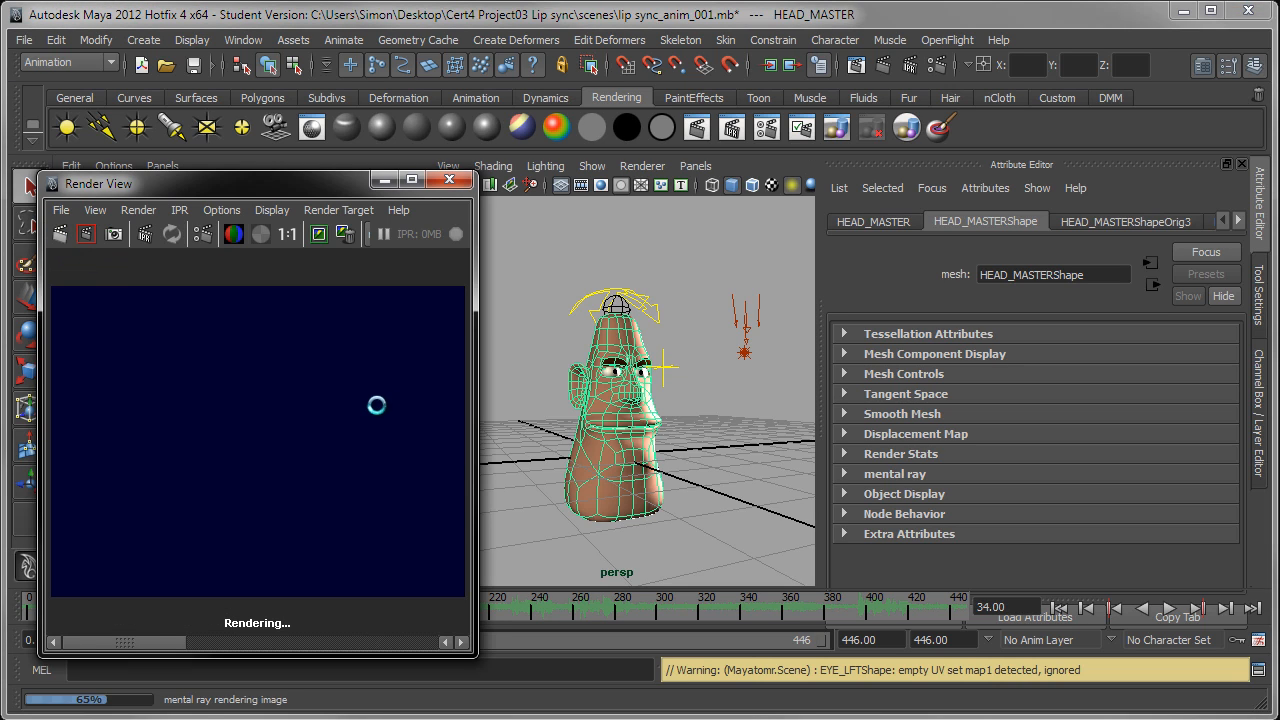
Step: Compare the smoothed head render with the stored unsmoothed render by switching between the two images
left_click(216, 645)
left_click(170, 645)
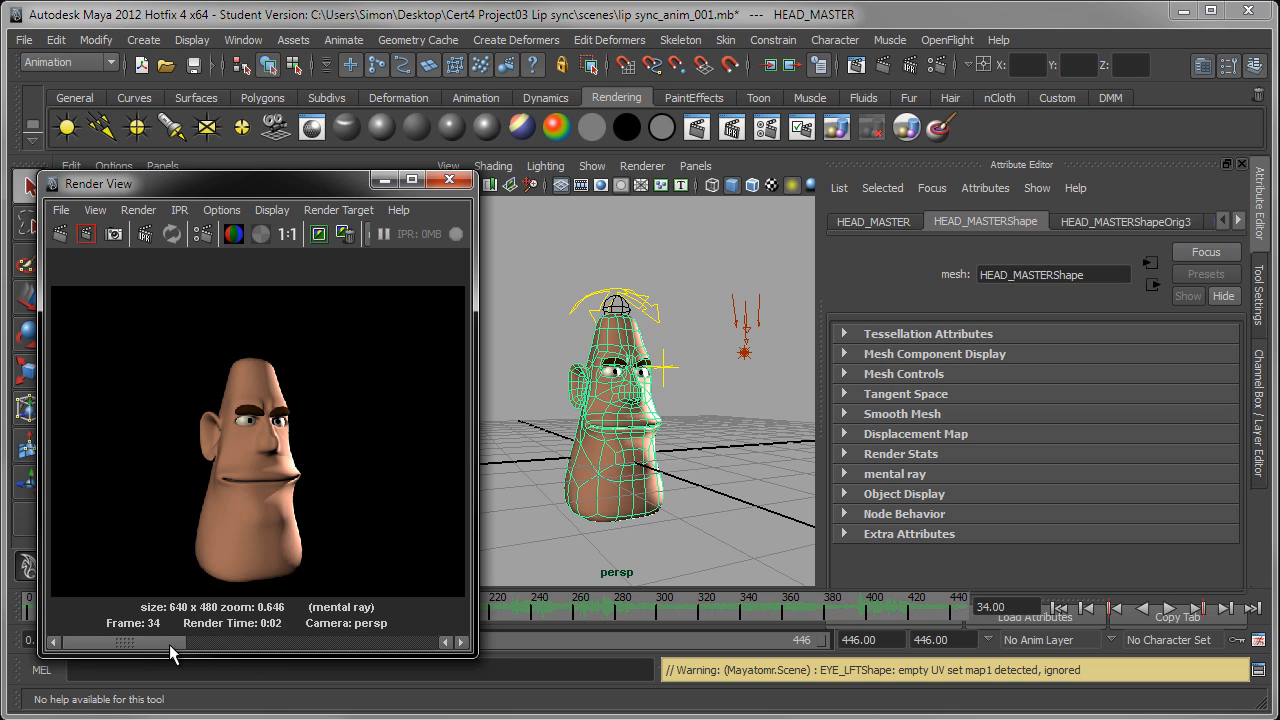
left_click_drag(169, 645, 238, 645)
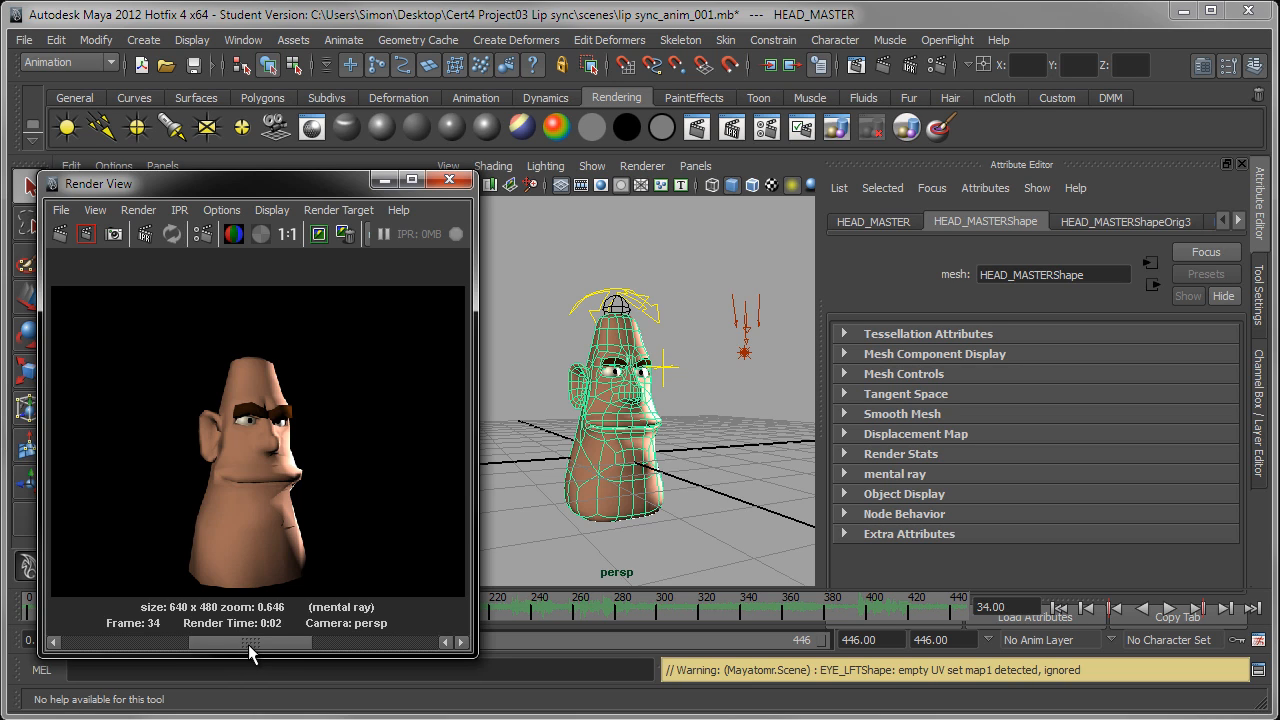
left_click_drag(181, 644, 166, 646)
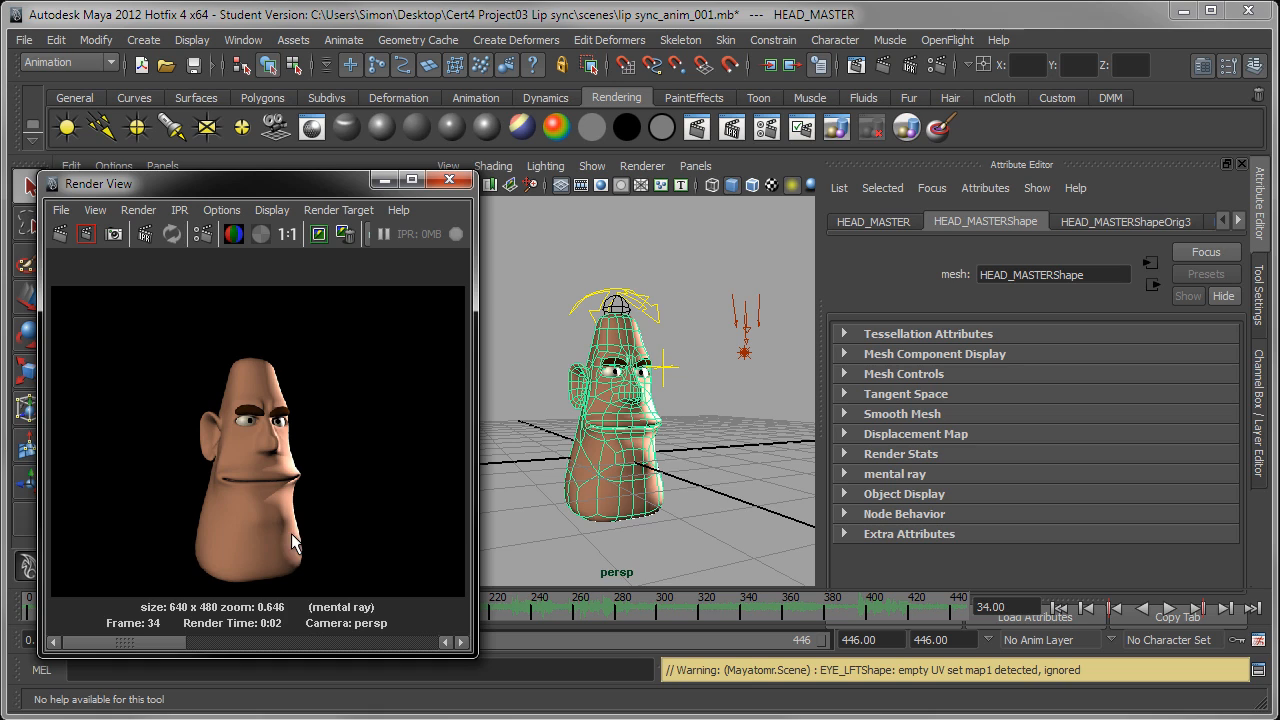
left_click(199, 645)
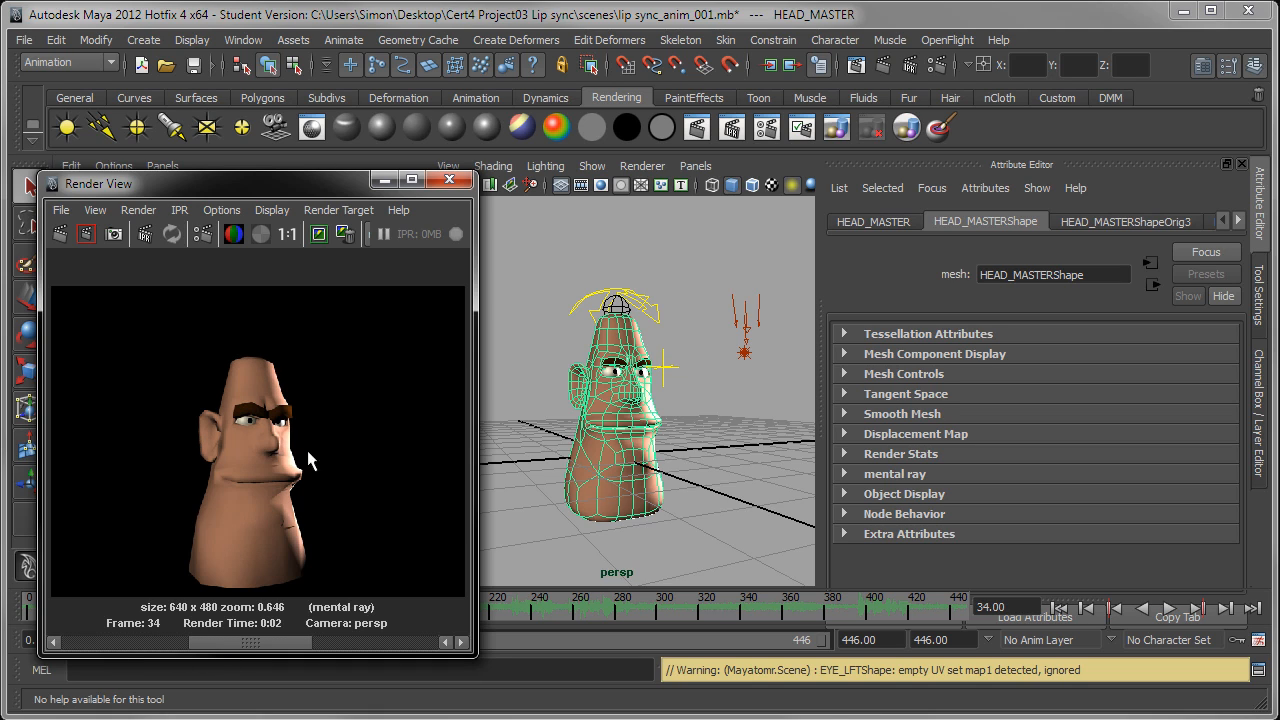
left_click_drag(250, 645, 127, 644)
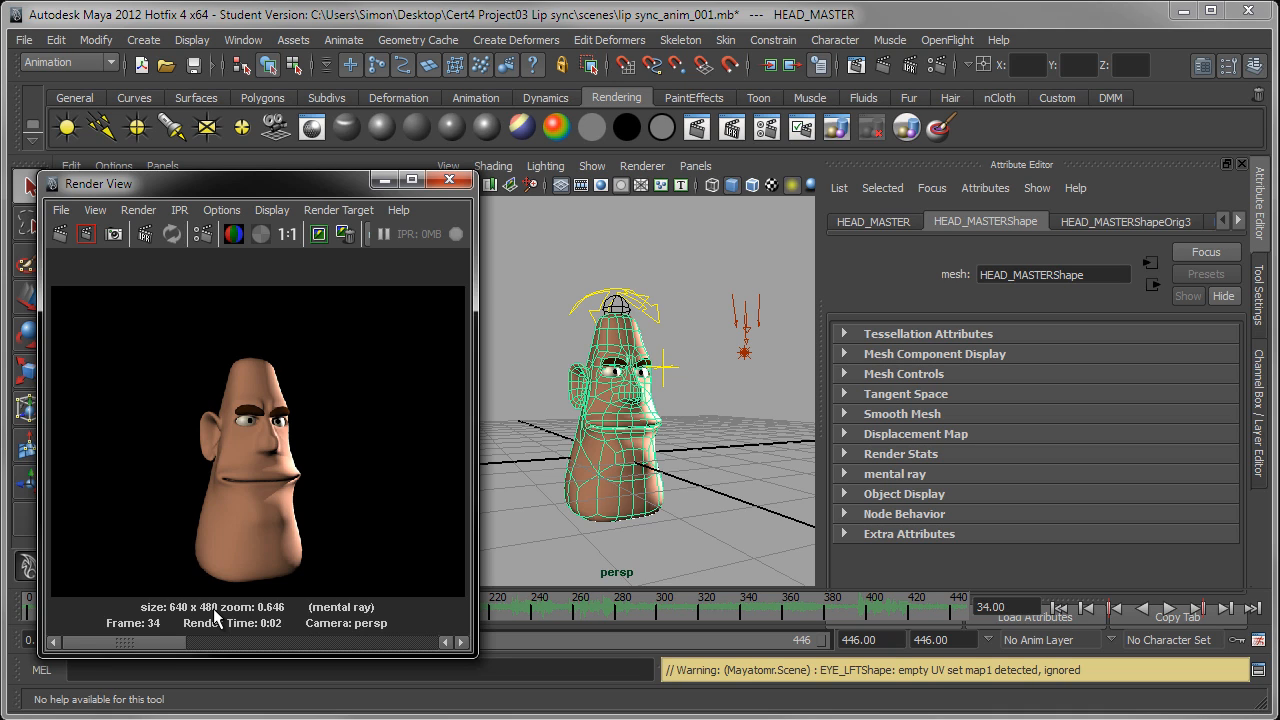
Step: Set the image size preset to HD 720 in the common render settings
left_click(936, 65)
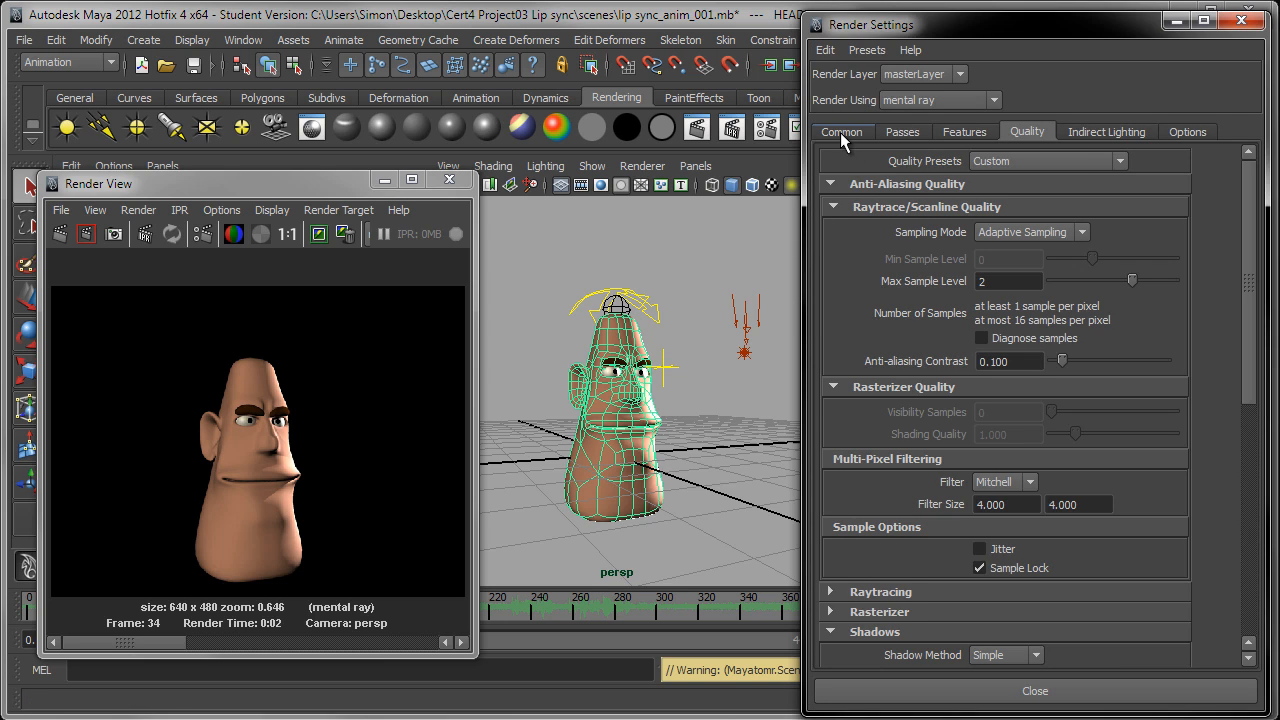
left_click(840, 132)
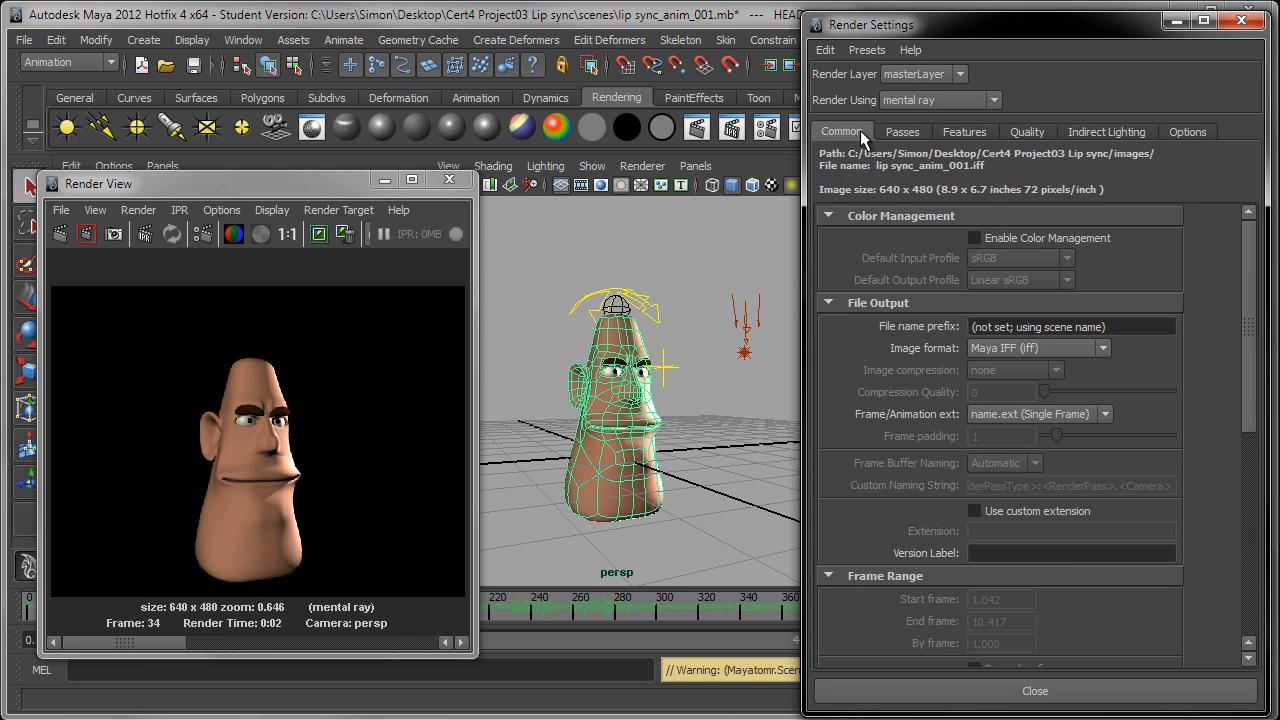
scroll(890, 295, "down", 4)
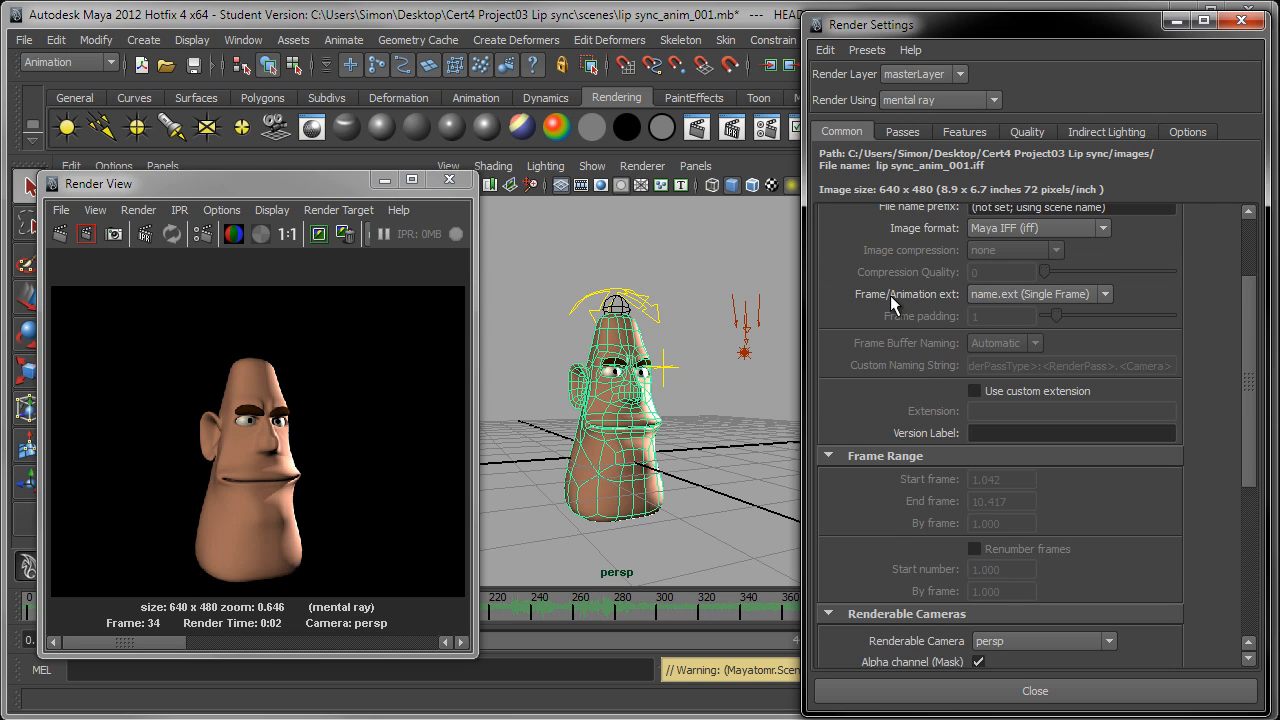
scroll(890, 295, "down", 10)
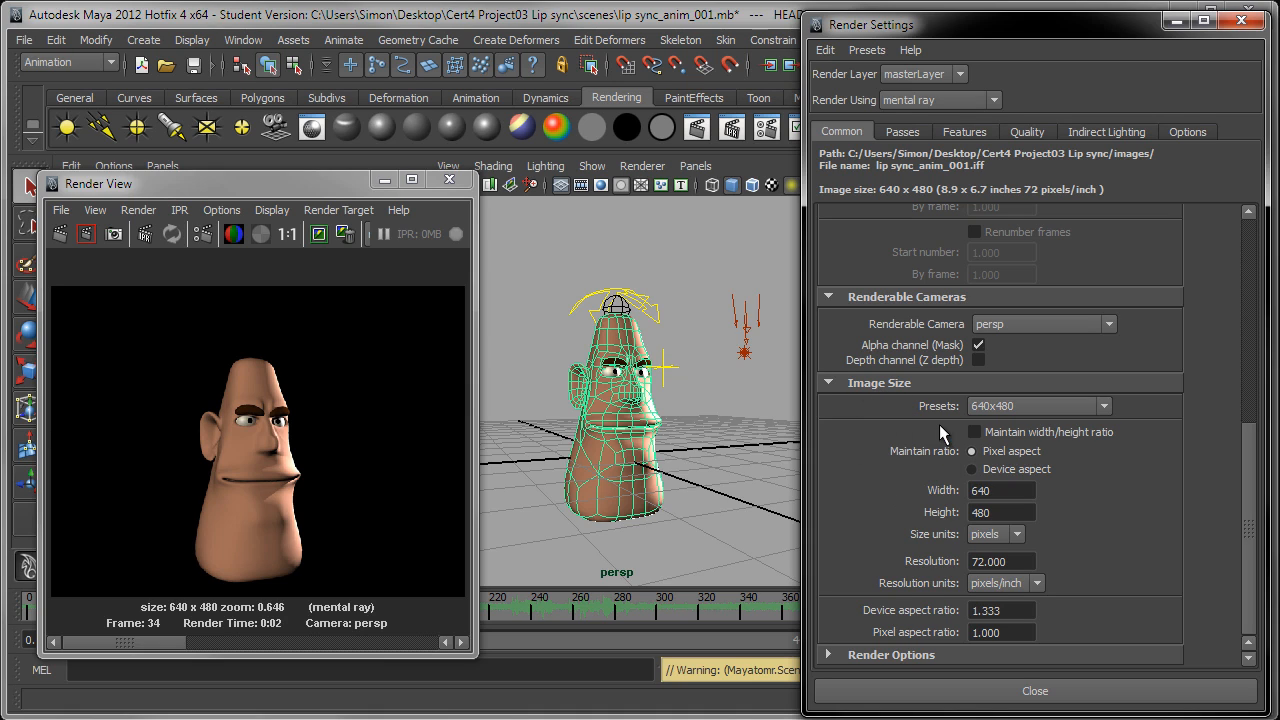
left_click(1006, 406)
scroll(1030, 465, "down", 2)
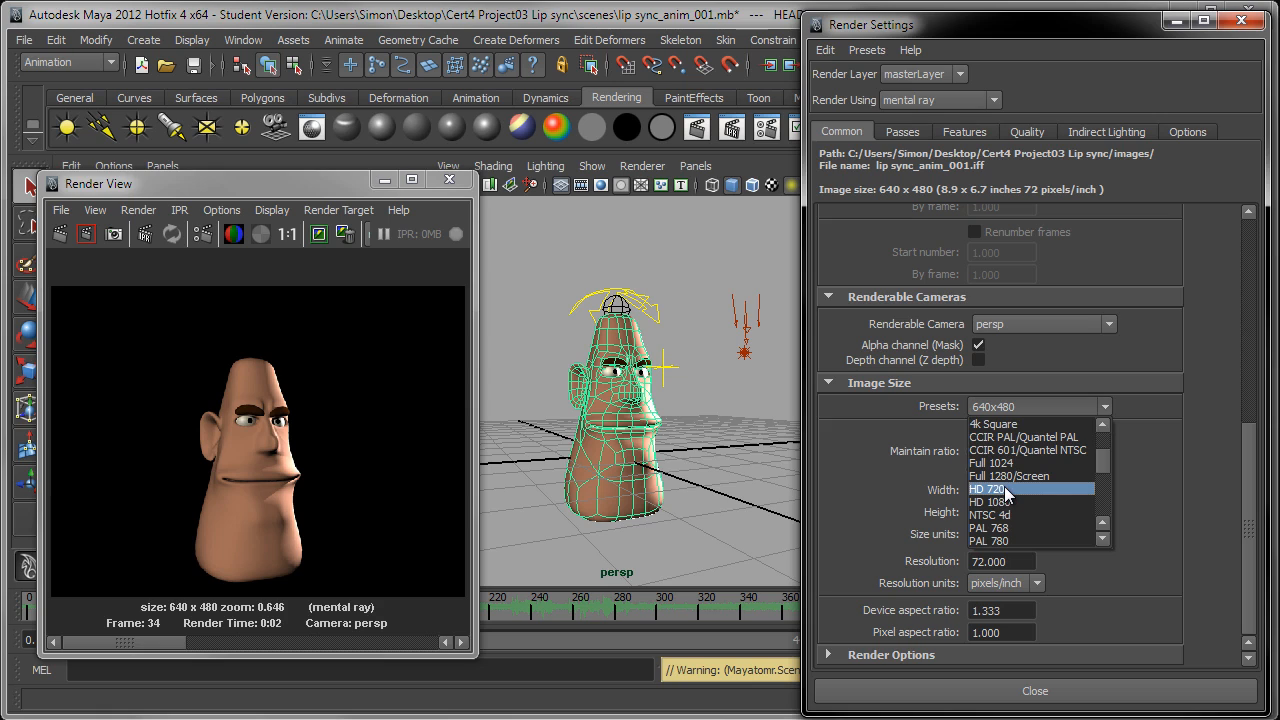
left_click(1007, 490)
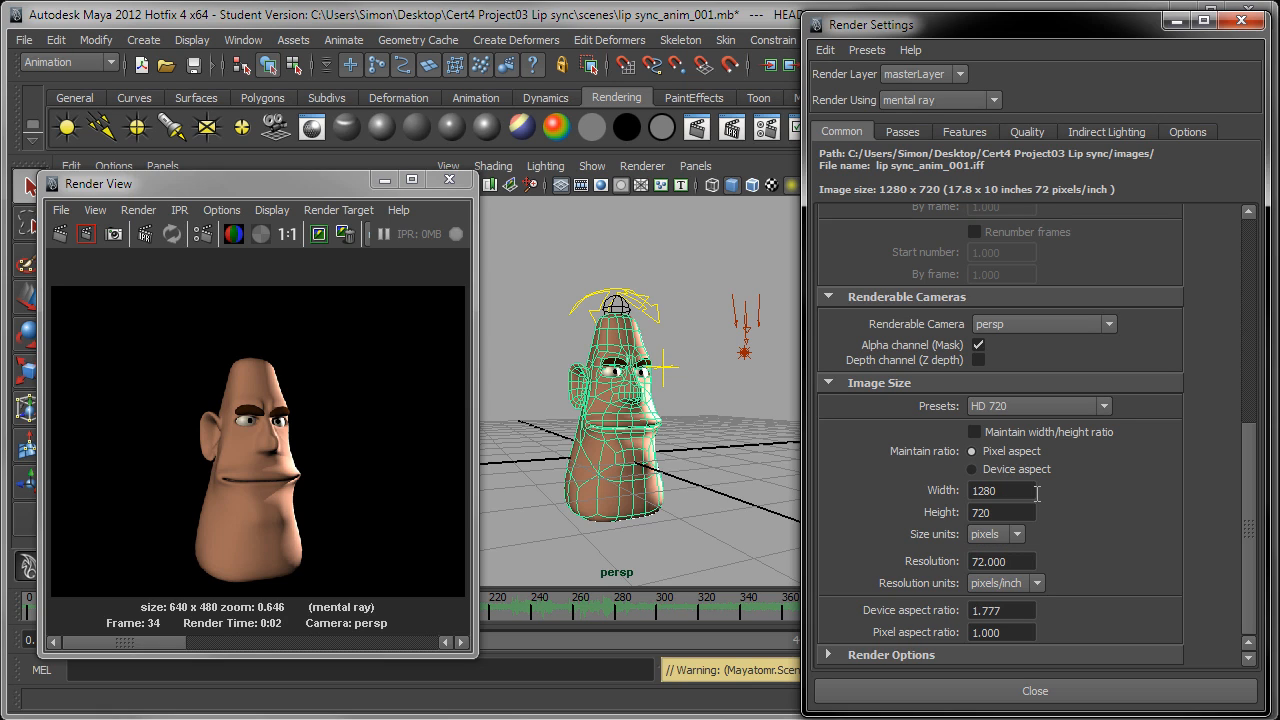
Step: Turn on maintaining the width/height ratio for the render and review the width and height values
double_click(984, 490)
double_click(995, 513)
double_click(996, 491)
double_click(996, 511)
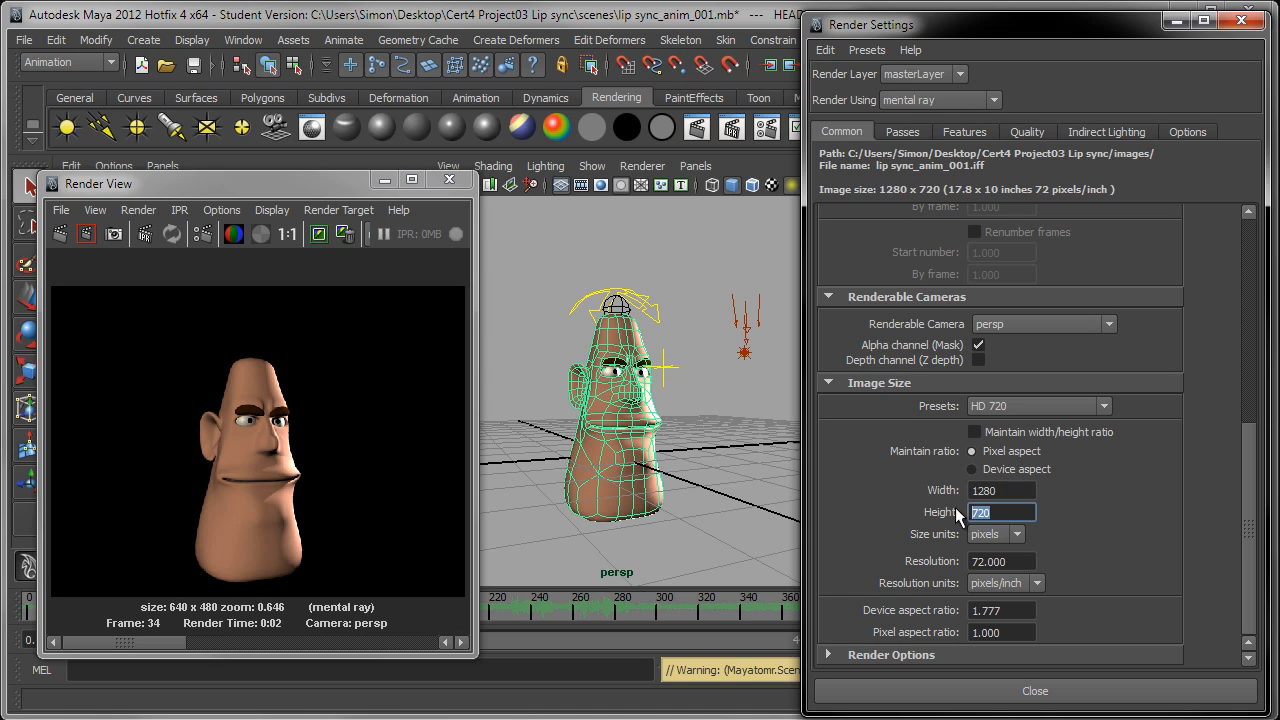
left_click(975, 432)
double_click(1000, 490)
double_click(998, 514)
Step: Try an image height of 1080 with the width/height ratio maintained, and return the height to 720
type("1080")
key("Return")
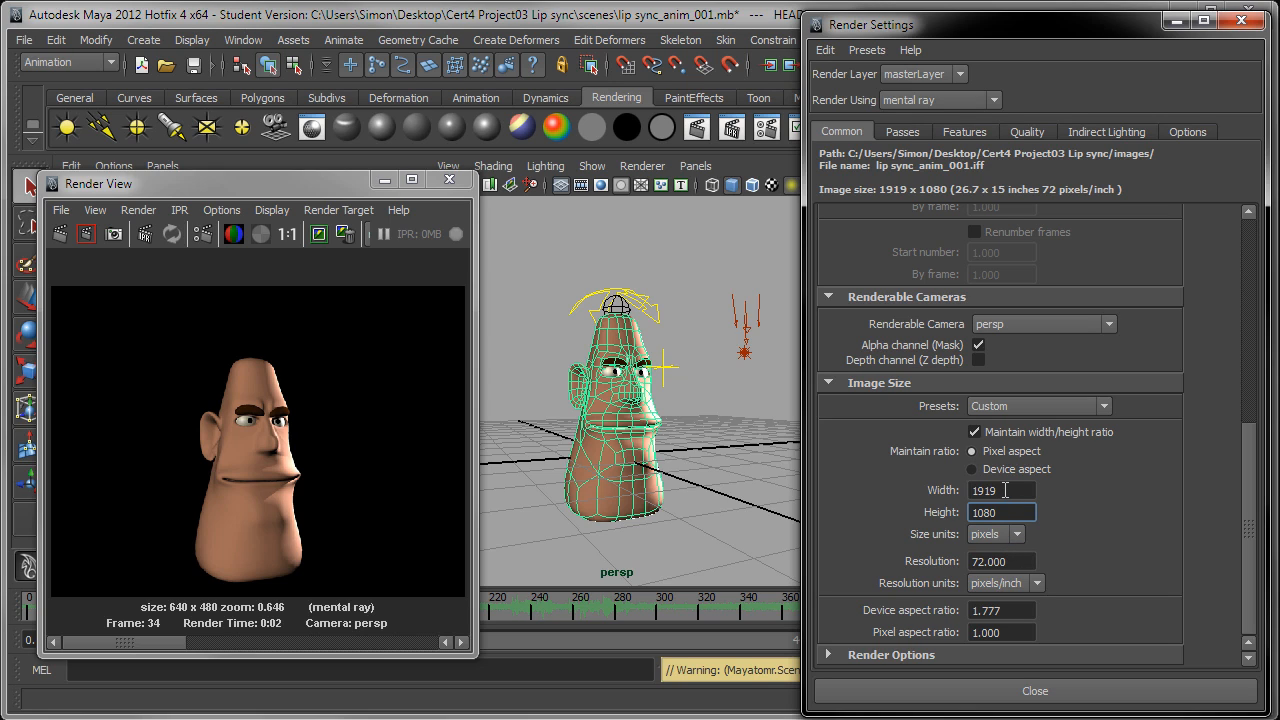
double_click(992, 490)
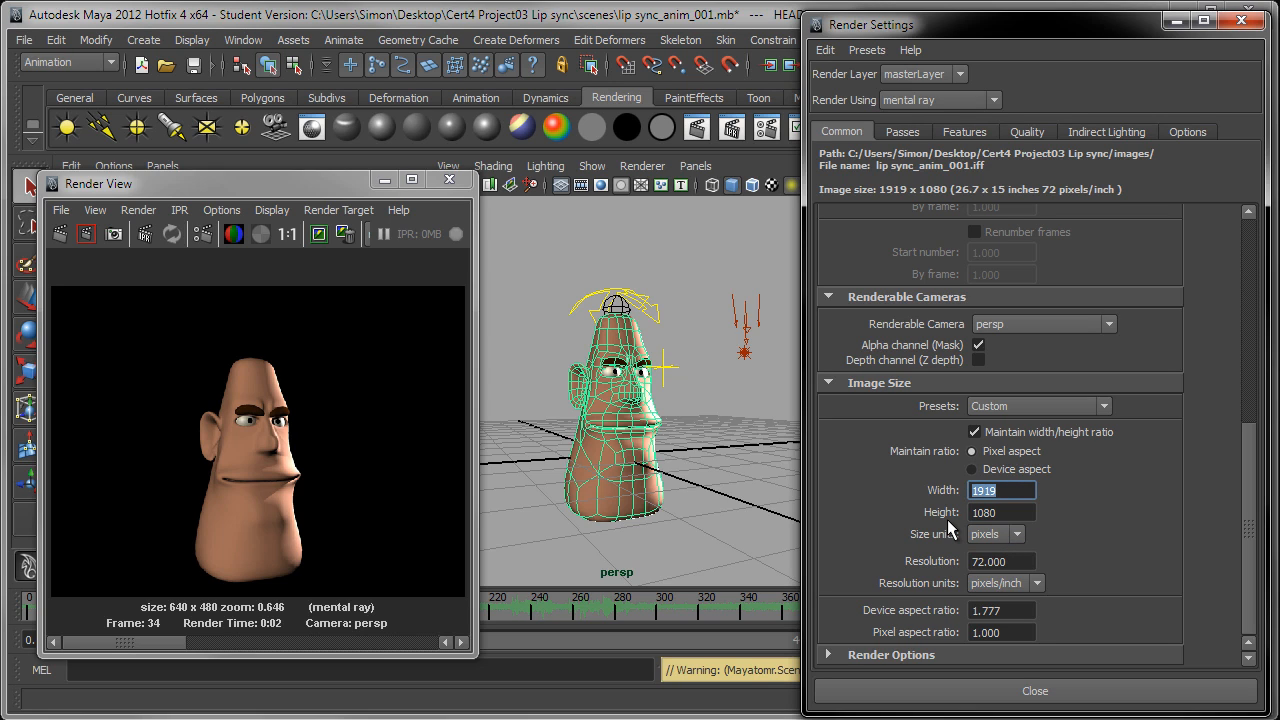
double_click(1002, 512)
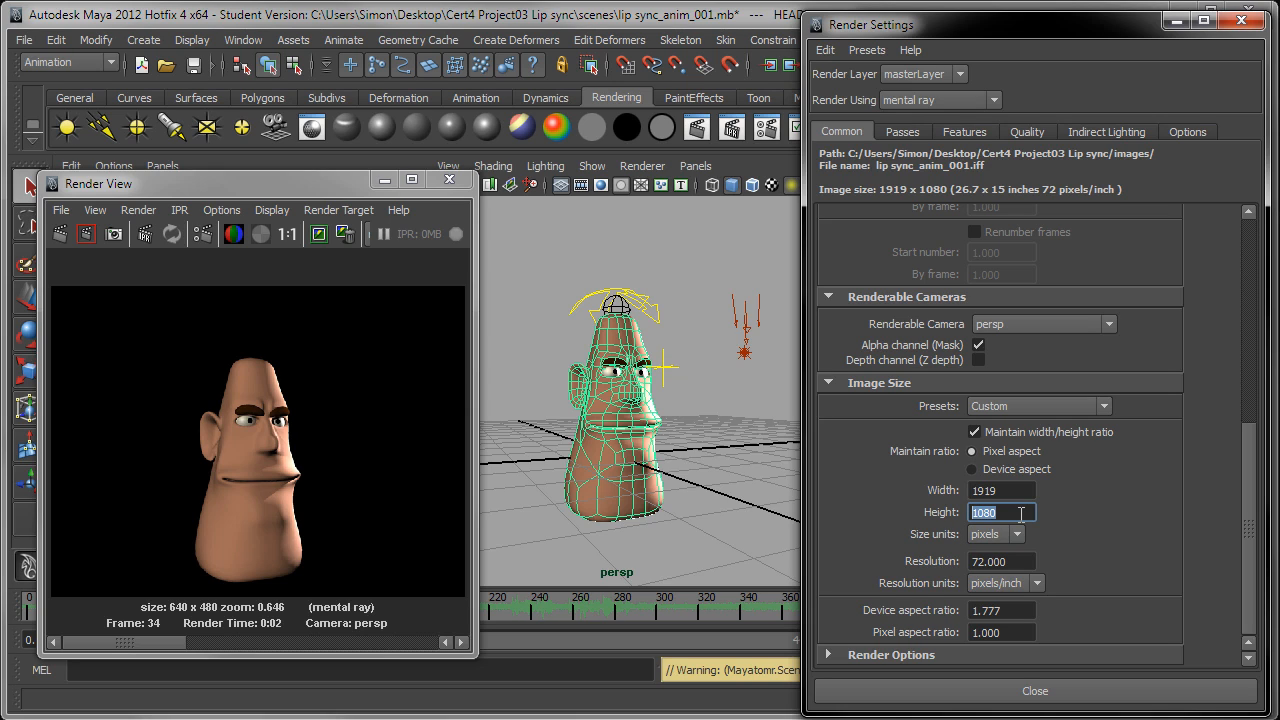
type("720")
key("Return")
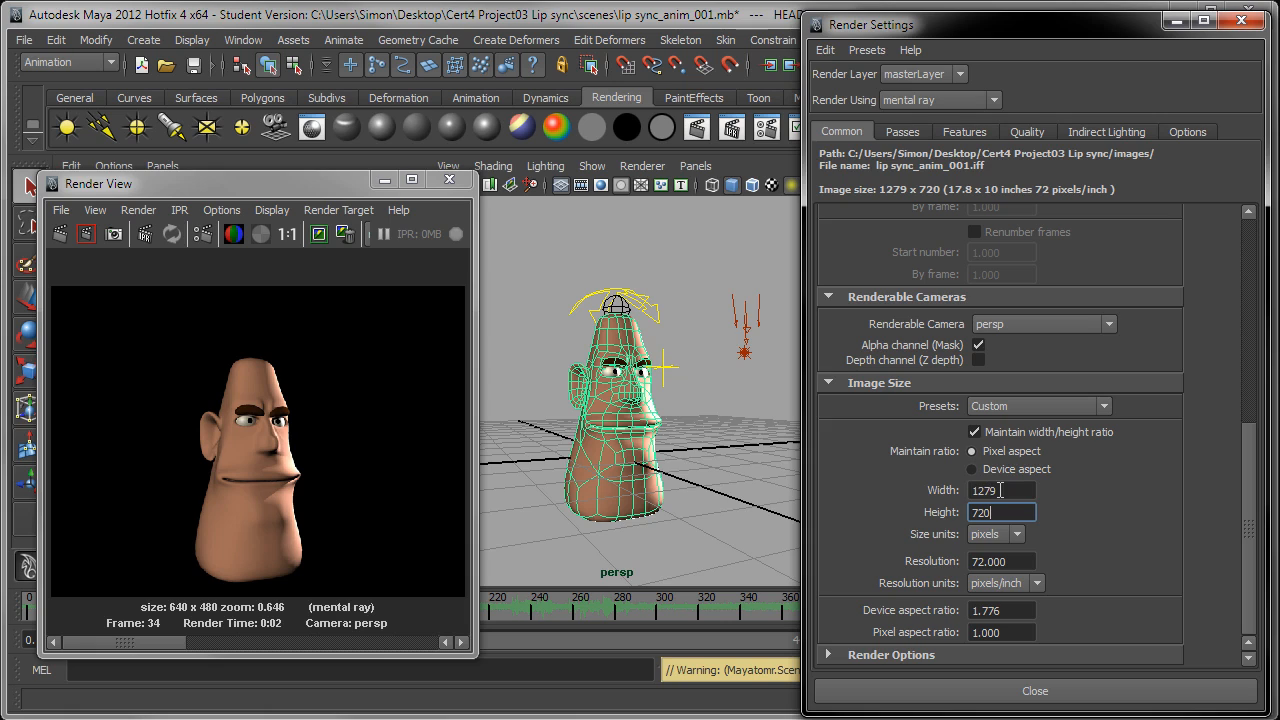
left_click_drag(1000, 490, 948, 495)
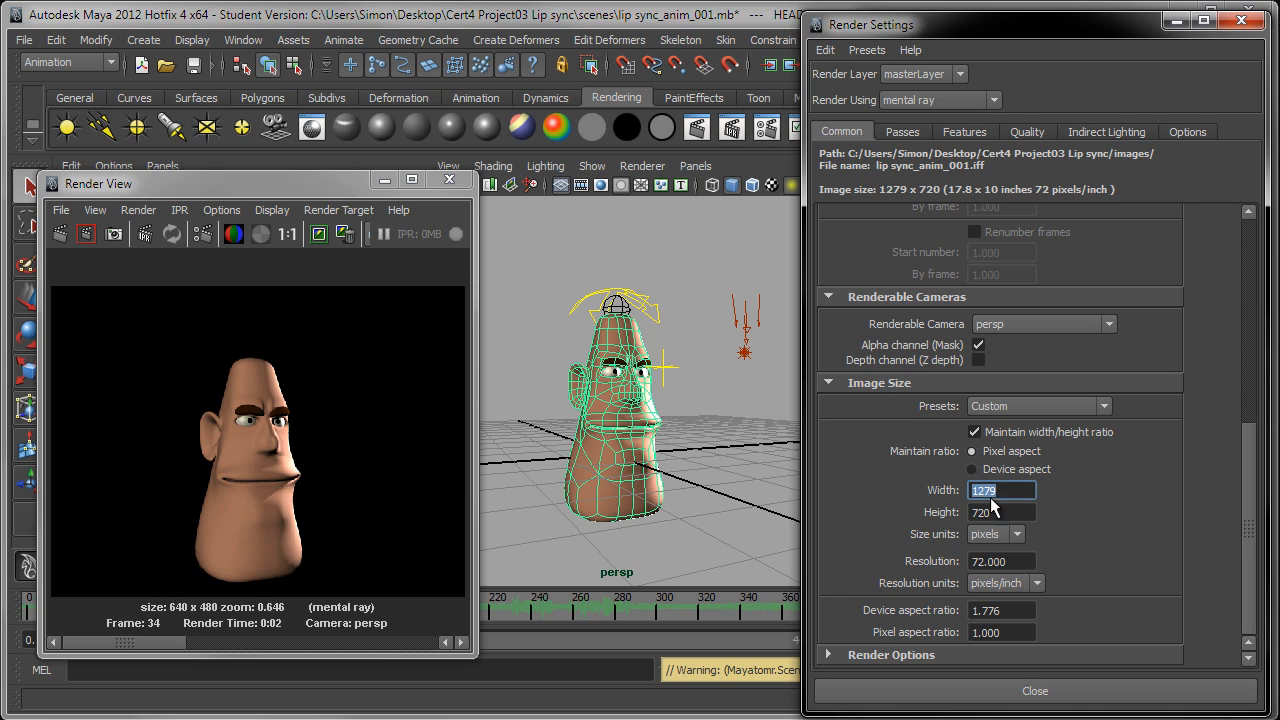
Step: Set the image size preset to HD 720 and move the Render Settings window out of the way
left_click(1019, 405)
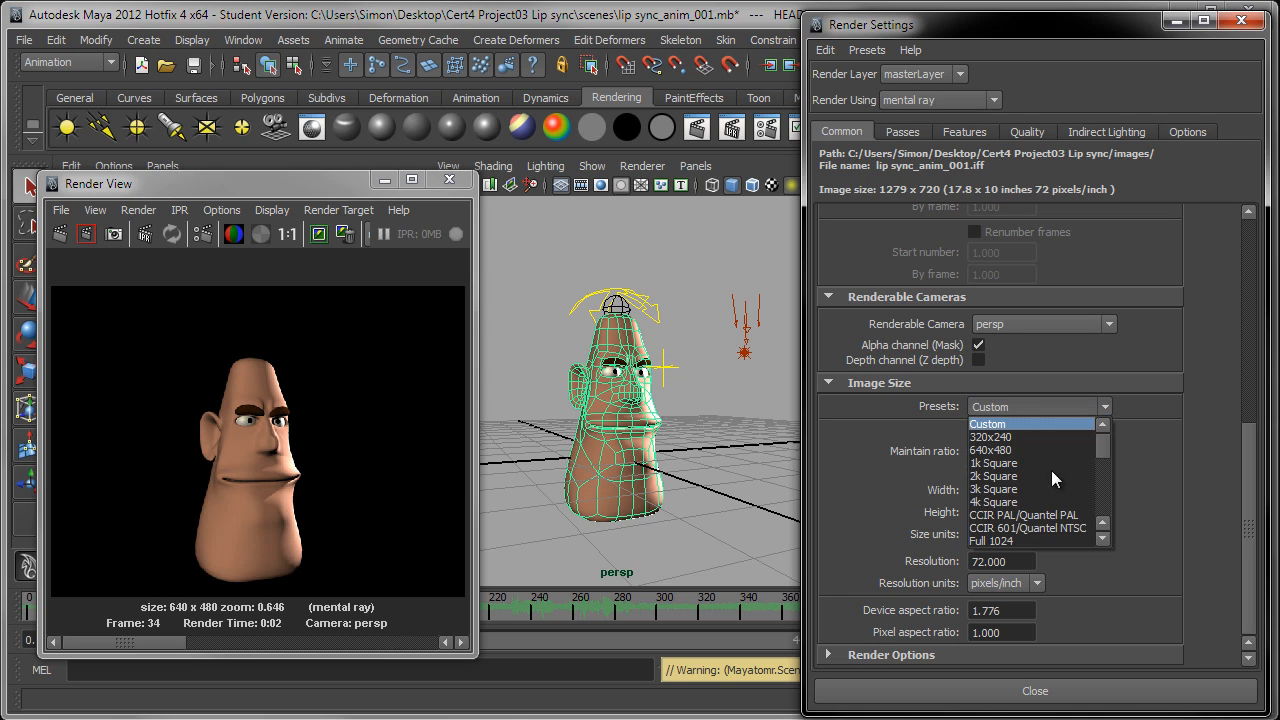
scroll(1030, 500, "down", 2)
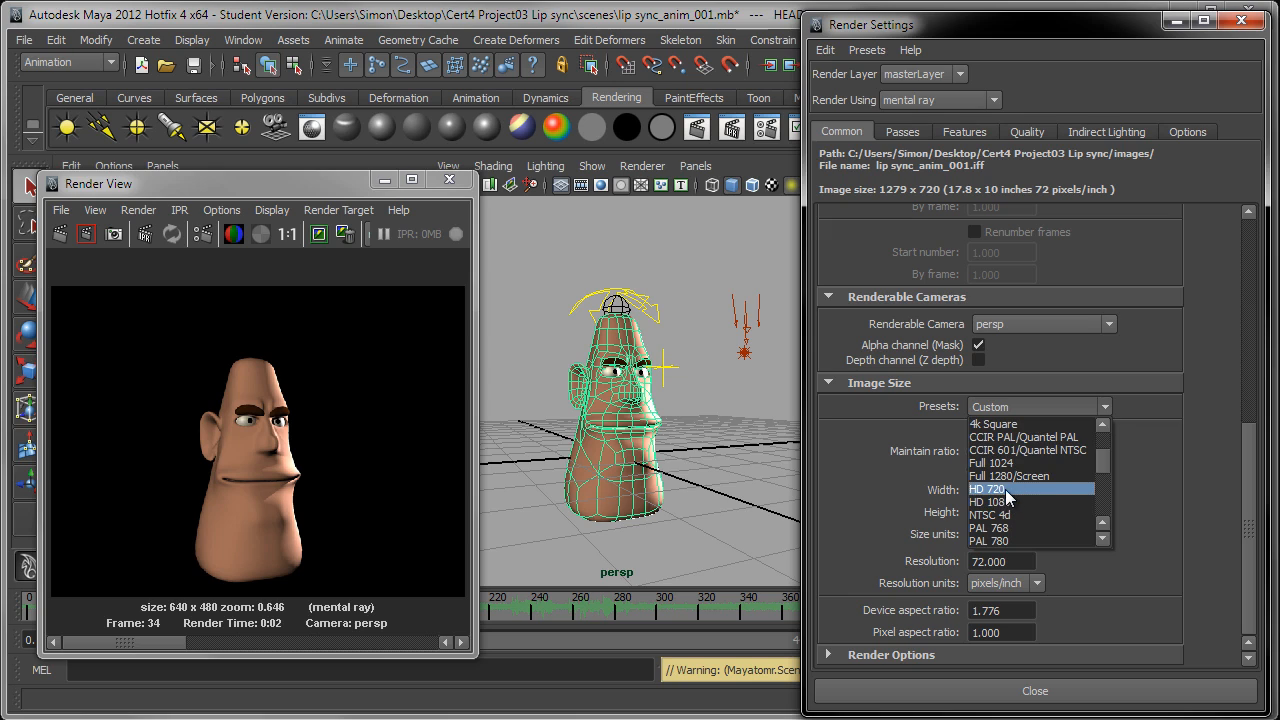
left_click(1005, 489)
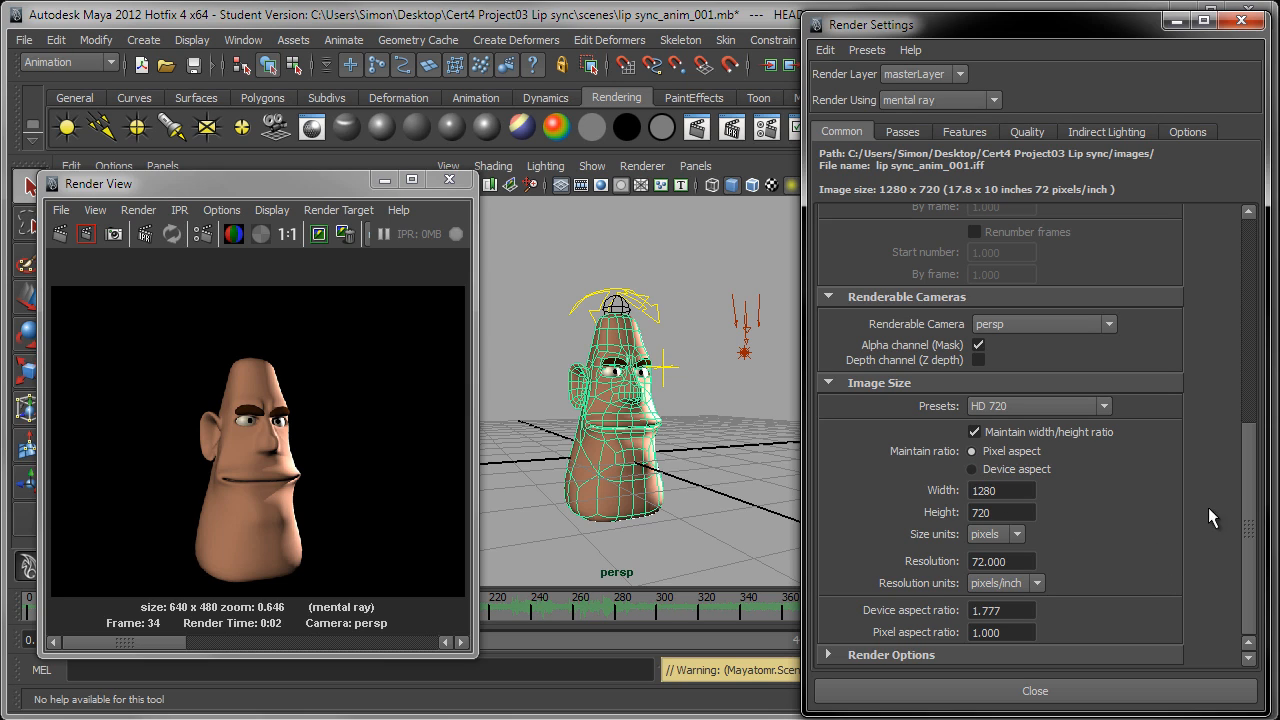
mouse_move(1250, 480)
left_mouse_down()
mouse_move(1241, 258)
mouse_move(1227, 488)
left_mouse_up()
left_click_drag(857, 27, 1279, 84)
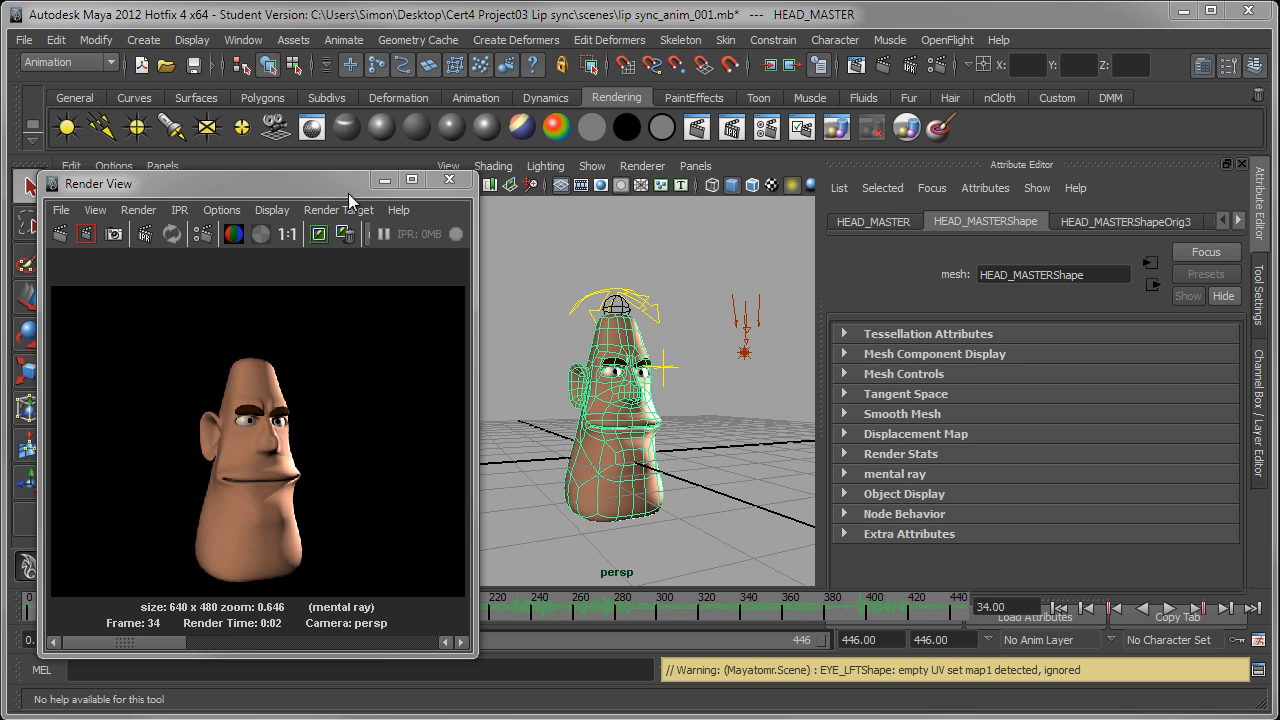
Step: Move the Render View aside and turn on the resolution gate for the persp camera
left_click_drag(350, 185, 1182, 138)
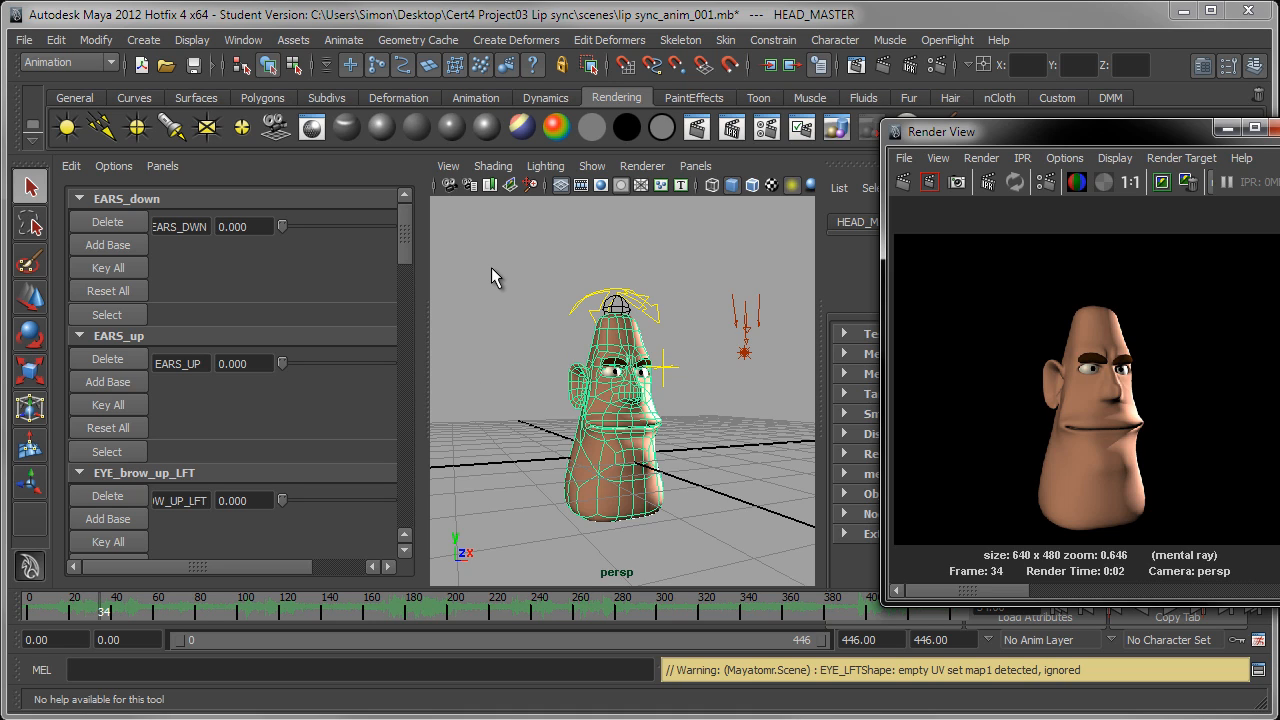
left_click(456, 166)
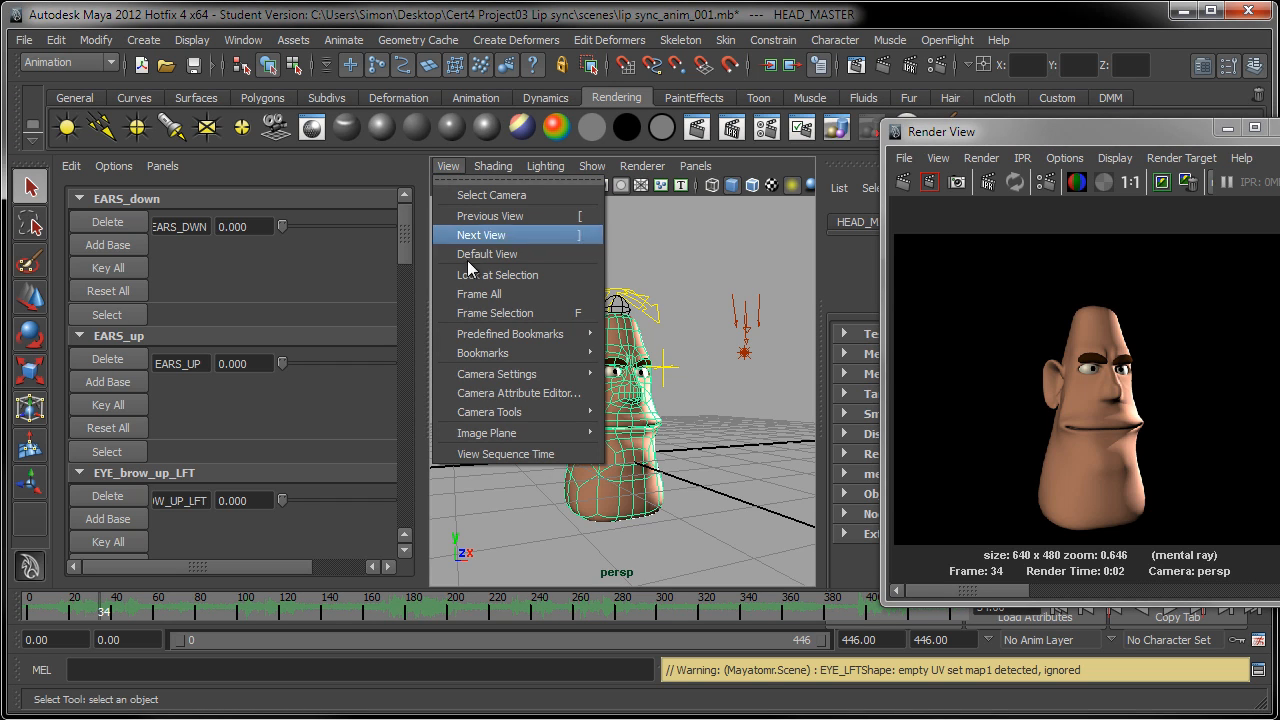
mouse_move(478, 374)
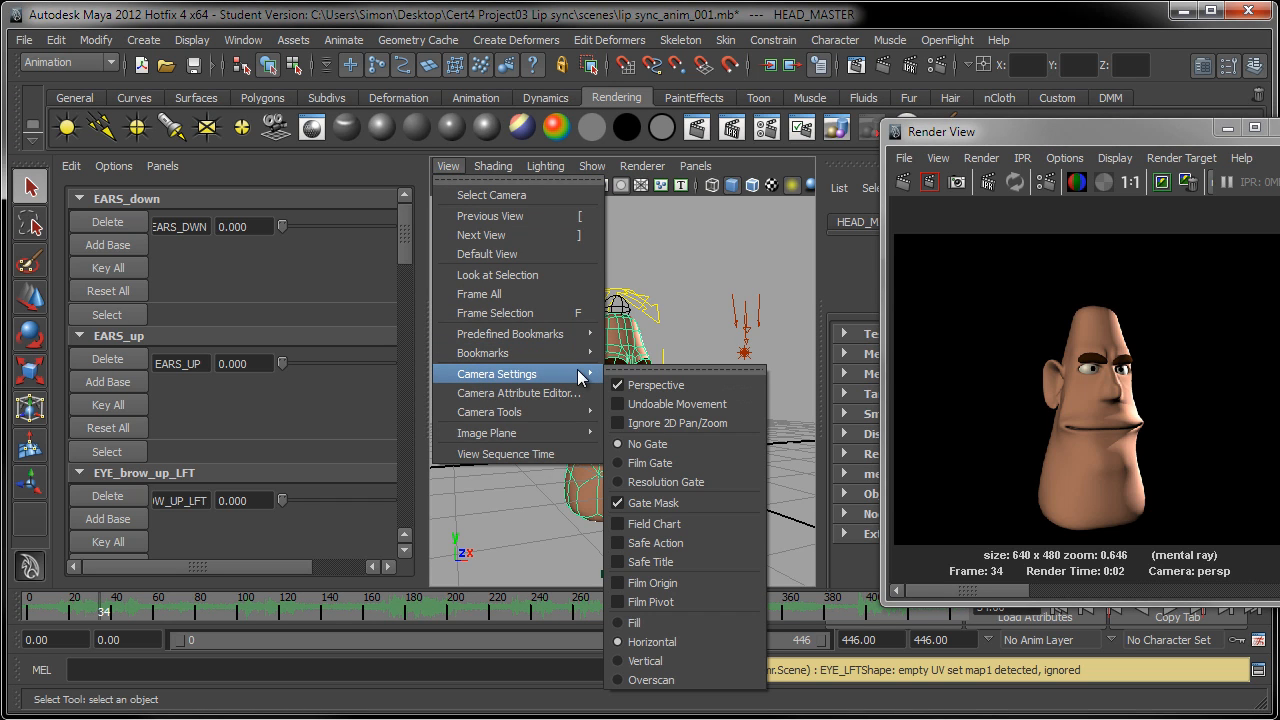
left_click(640, 483)
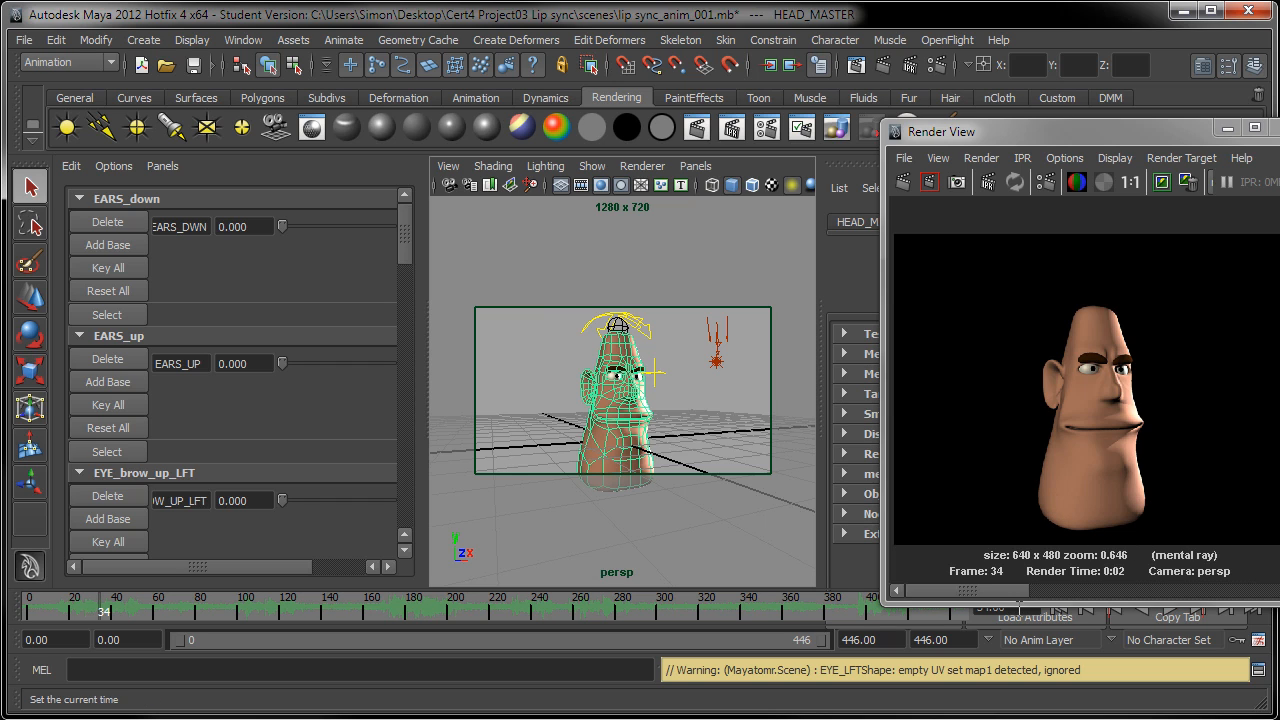
Step: Frame the head off-centre in the left part of the resolution gate, facing the empty side, with its base cropped by the lower edge
mouse_move(667, 447)
middle_mouse_down("alt")
mouse_move(618, 437)
mouse_move(649, 436)
middle_mouse_up("alt")
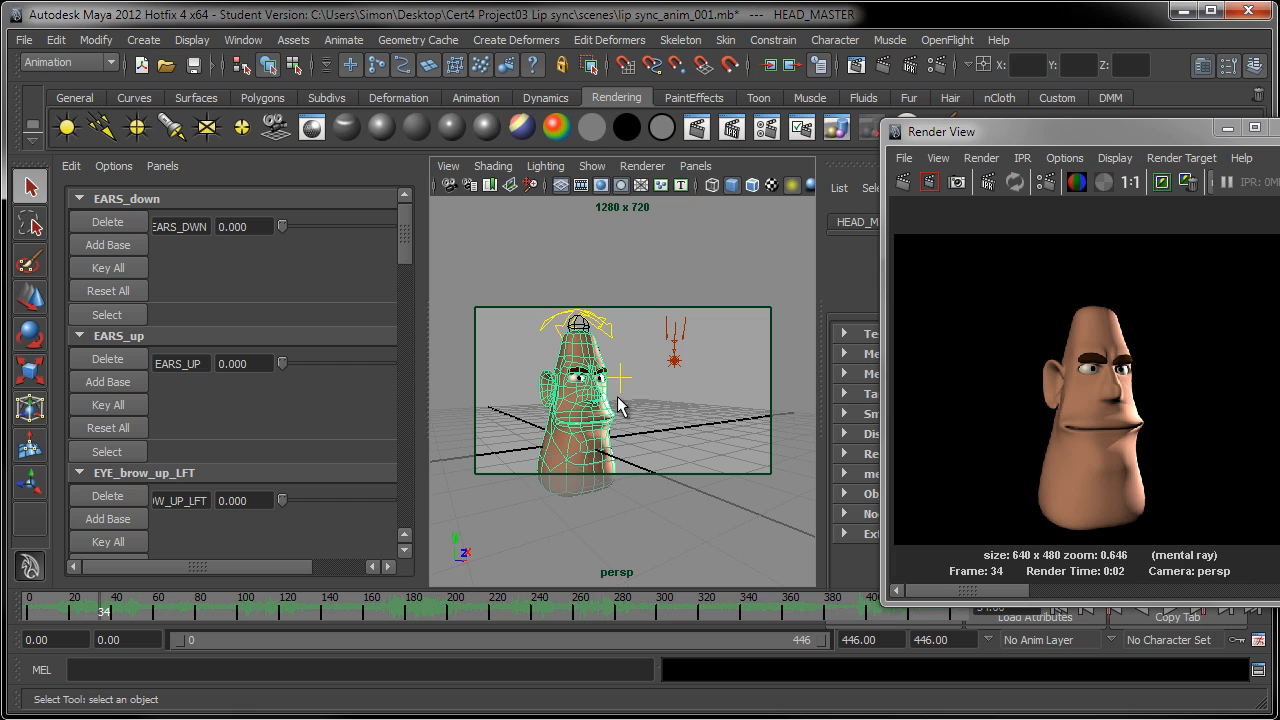
middle_click_drag(617, 397, 615, 390, "alt")
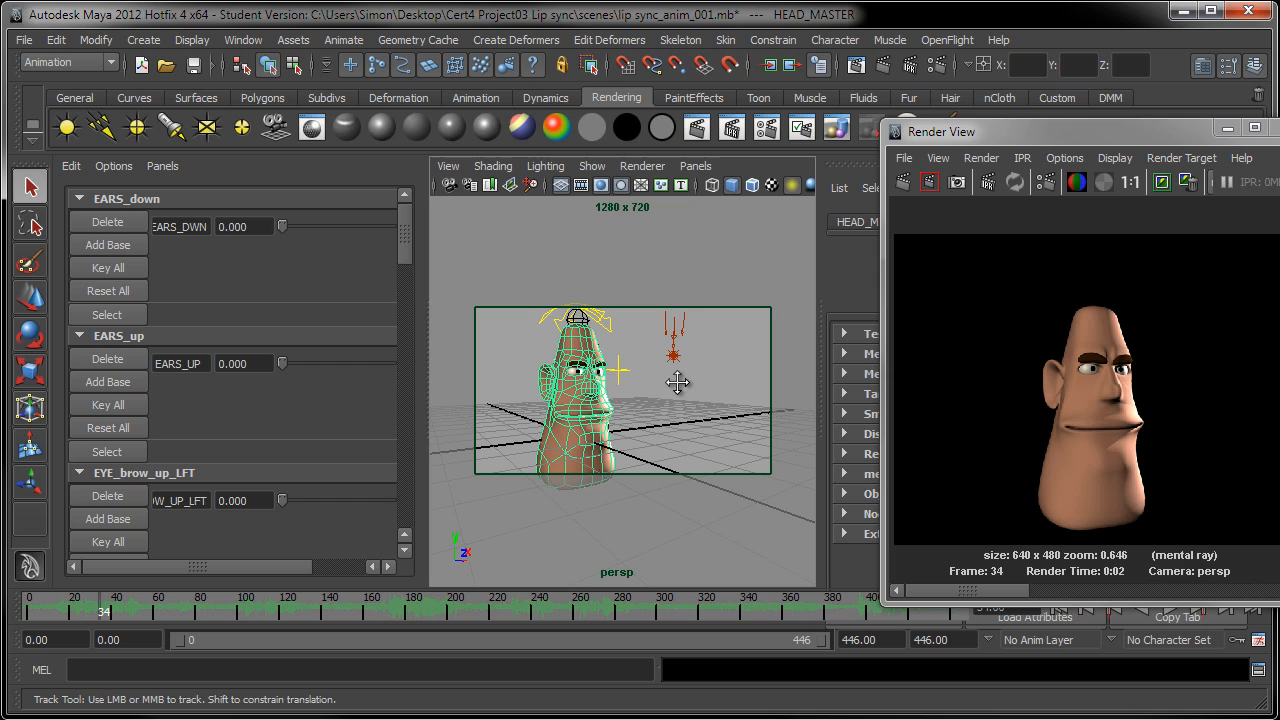
middle_click_drag(680, 381, 683, 383, "alt")
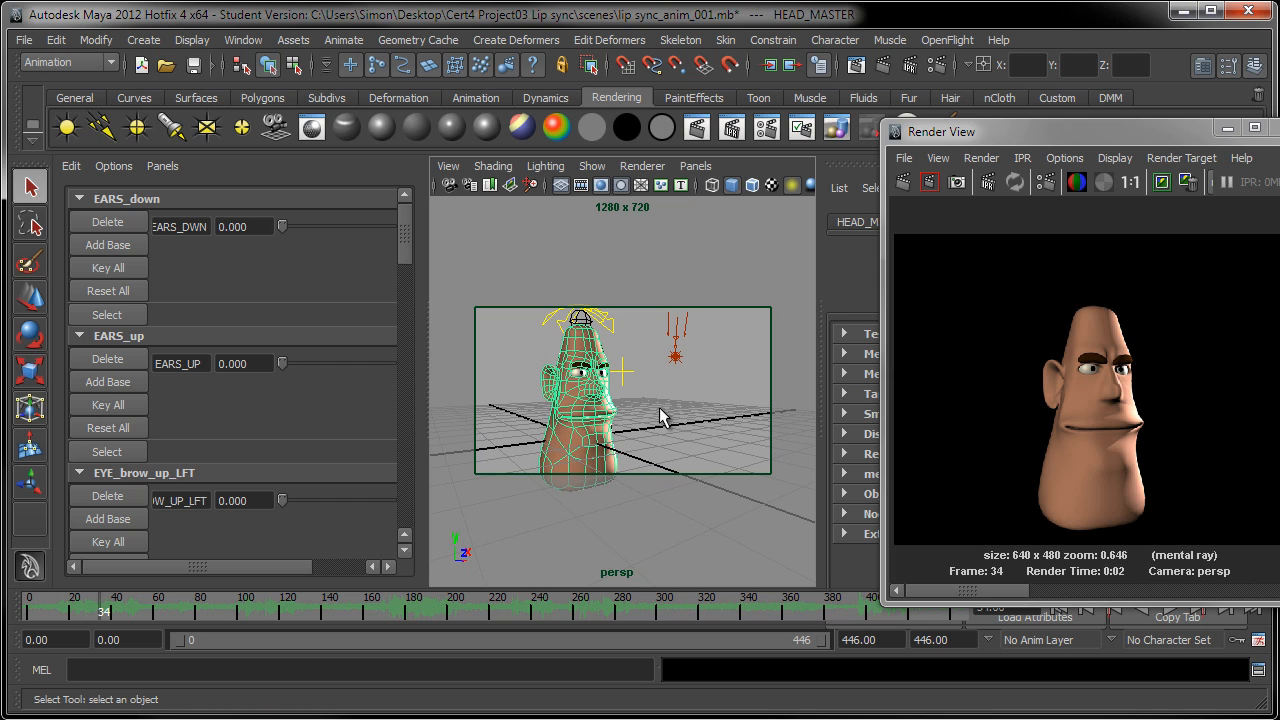
middle_click_drag(663, 414, 688, 411, "alt")
mouse_move(688, 412)
left_mouse_down("alt")
mouse_move(615, 409)
mouse_move(673, 394)
mouse_move(668, 414)
left_mouse_up("alt")
middle_click_drag(668, 414, 597, 403, "alt")
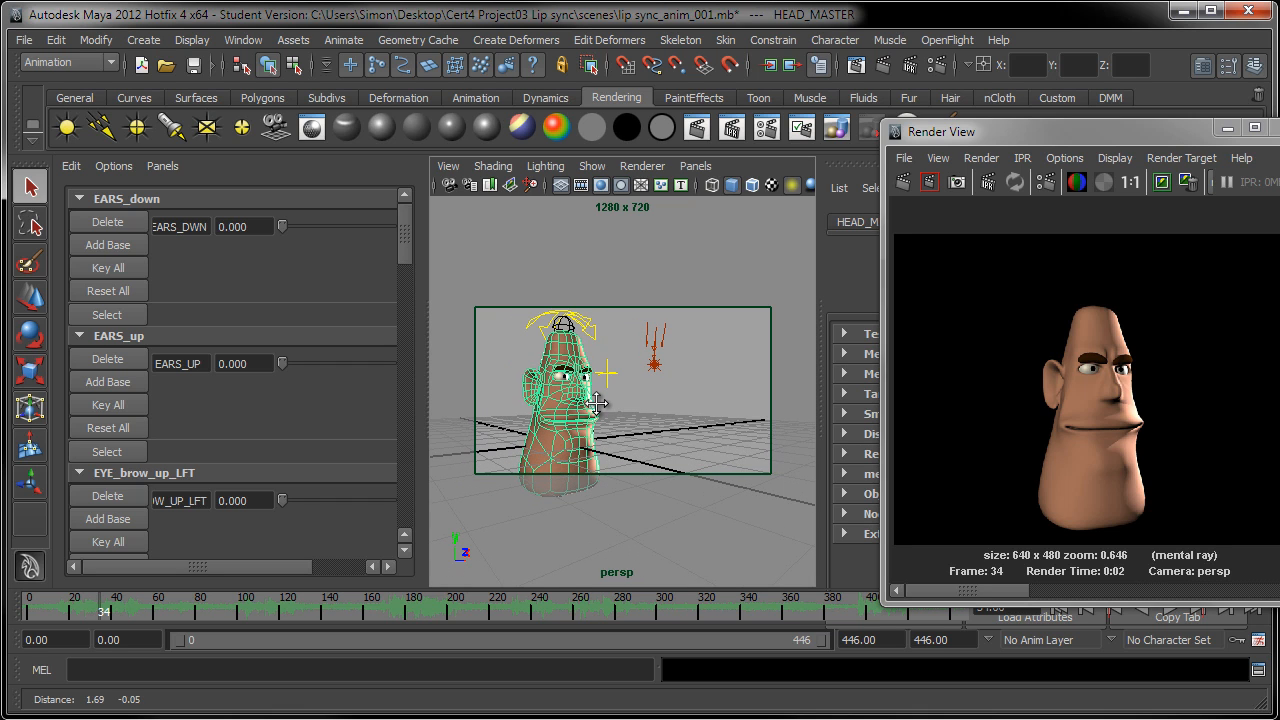
middle_click_drag(609, 413, 614, 413, "alt")
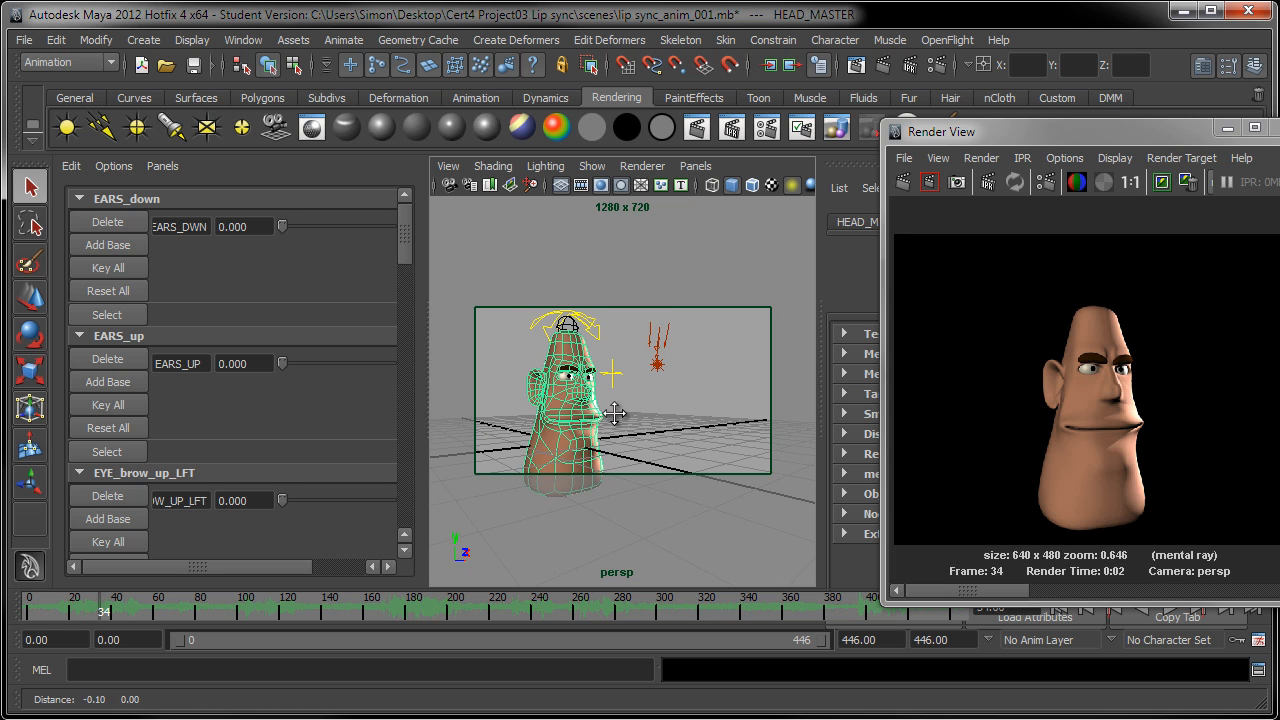
left_click_drag(614, 420, 757, 428, "alt")
middle_click_drag(697, 424, 591, 424, "alt")
left_click_drag(640, 425, 591, 426, "alt")
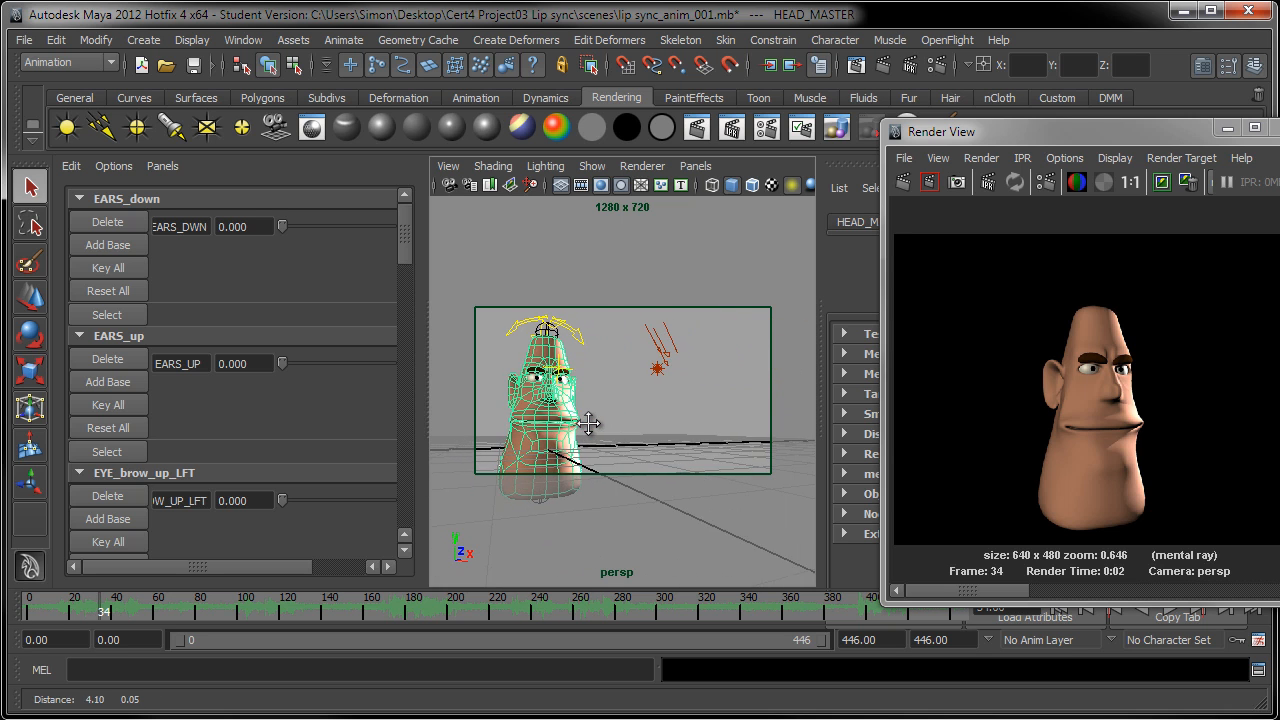
middle_click_drag(591, 426, 609, 431, "alt")
left_click_drag(609, 431, 590, 451, "alt")
middle_click_drag(590, 451, 604, 443, "alt")
left_click_drag(604, 443, 607, 447, "alt")
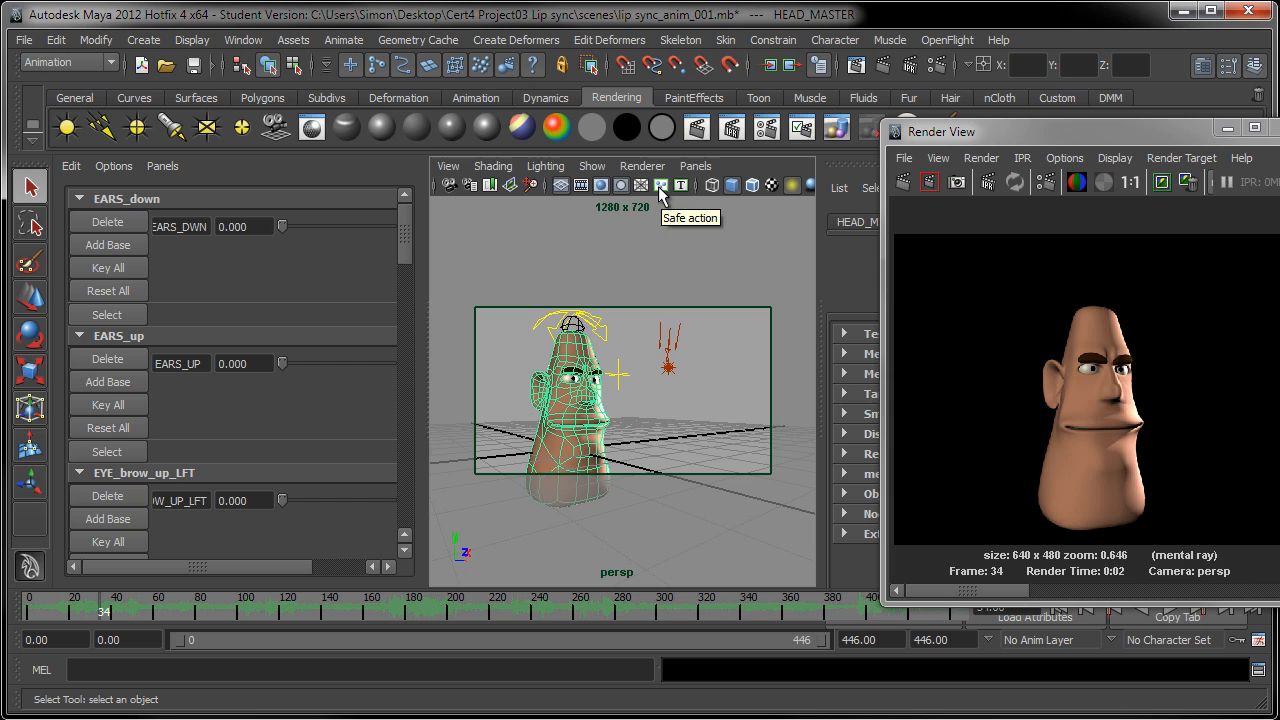
Step: Turn on the safe action guide for the persp camera and briefly show the safe title guide
left_click(449, 167)
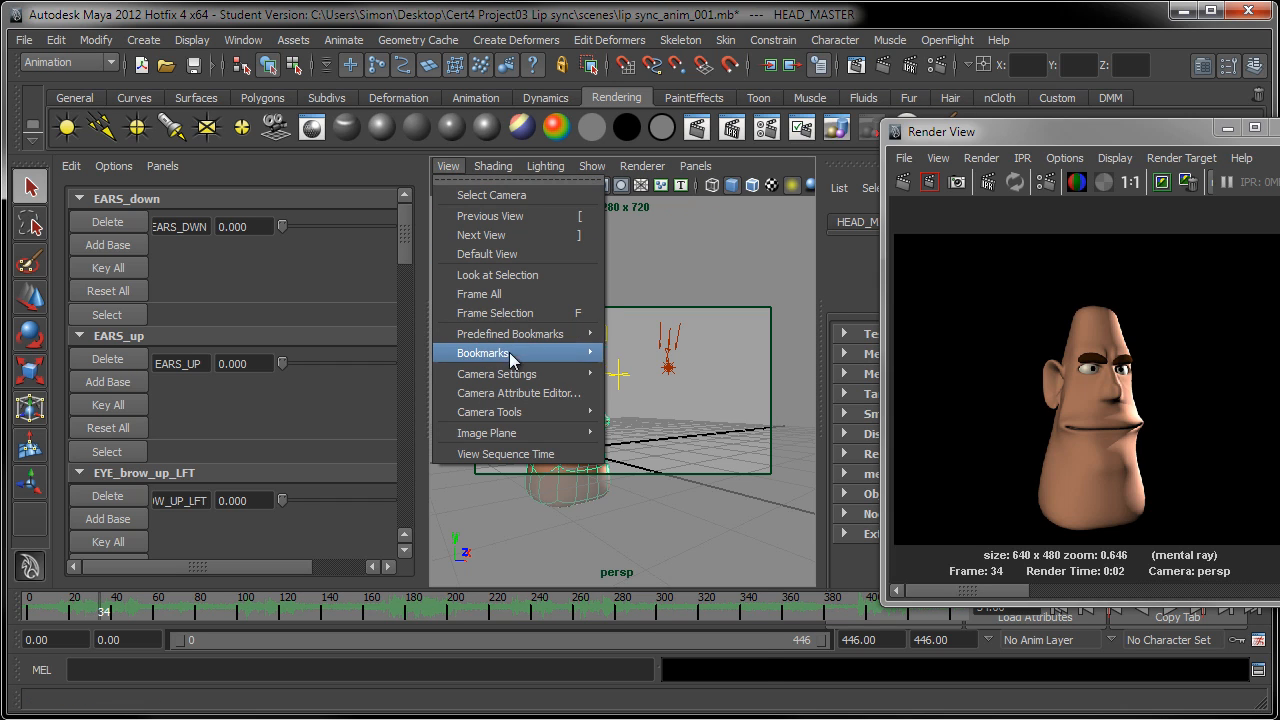
mouse_move(522, 374)
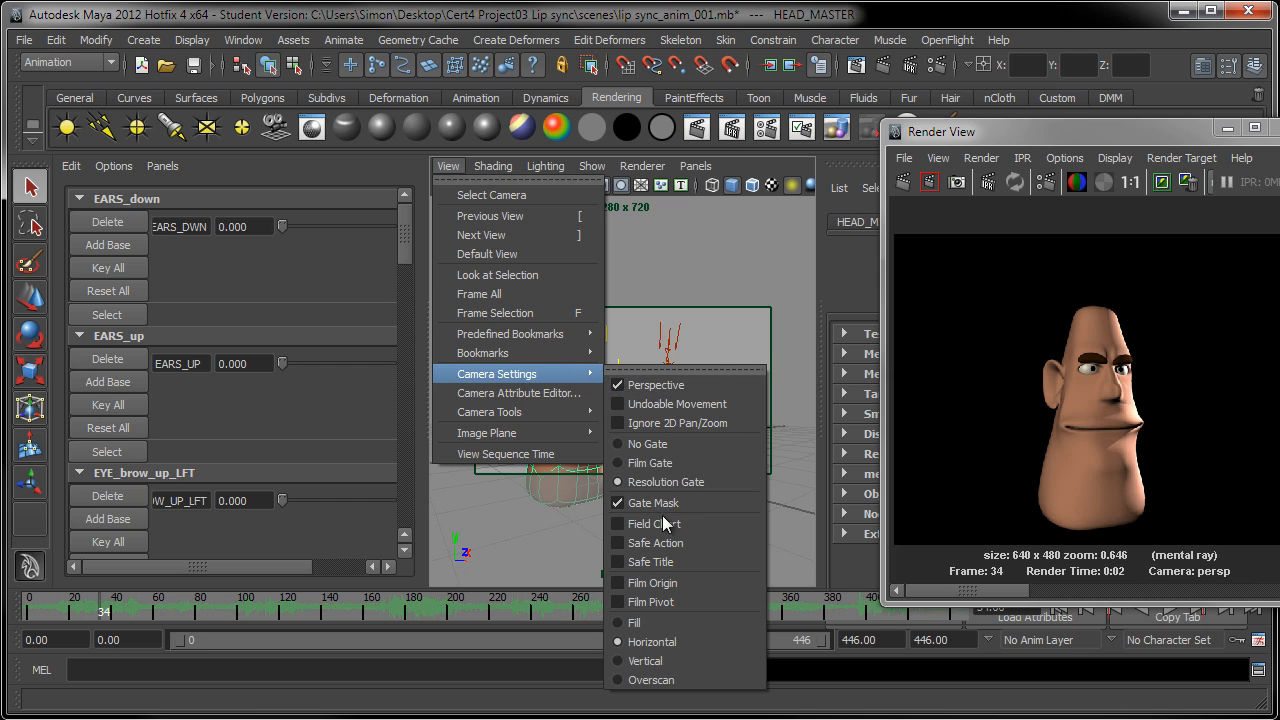
left_click(645, 545)
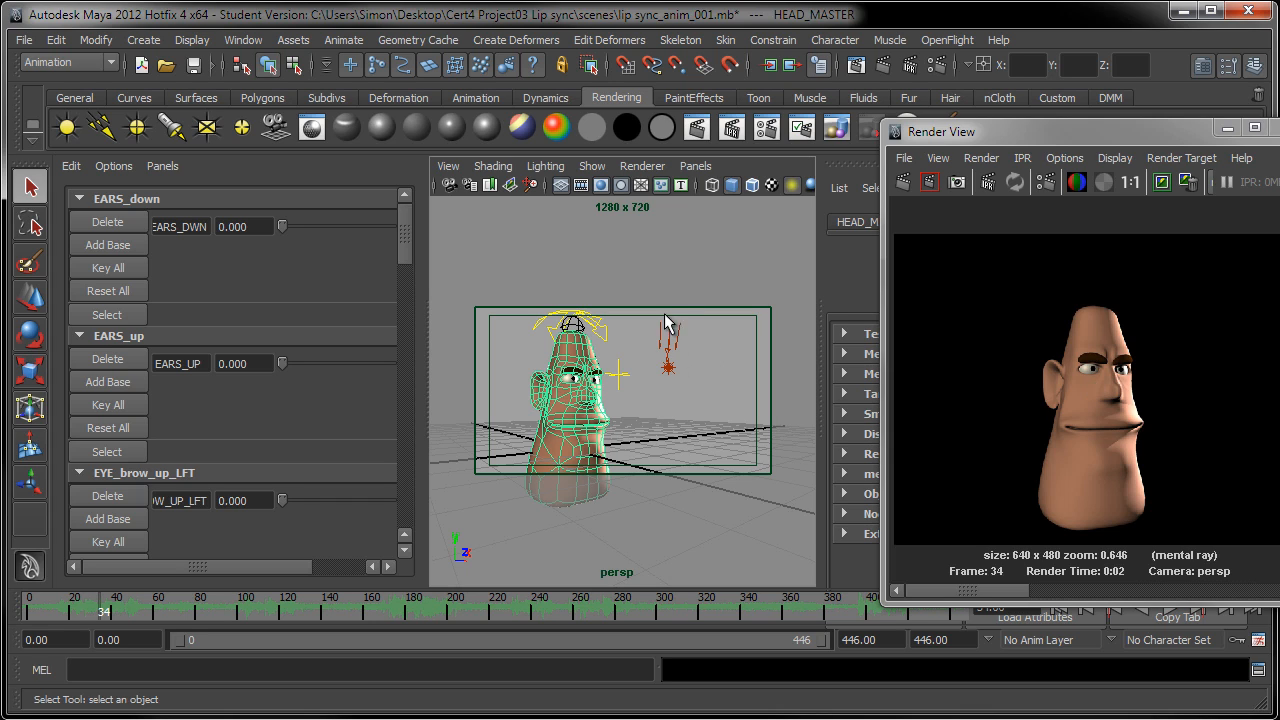
left_click(680, 187)
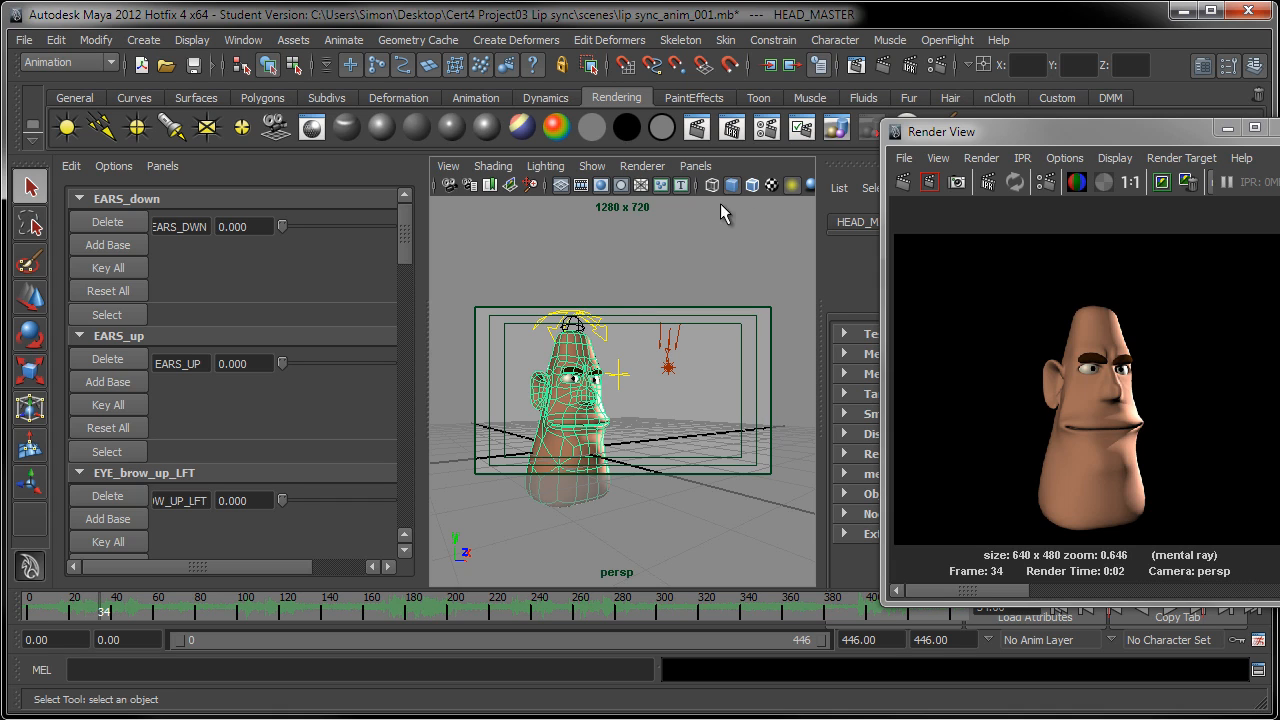
left_click(681, 186)
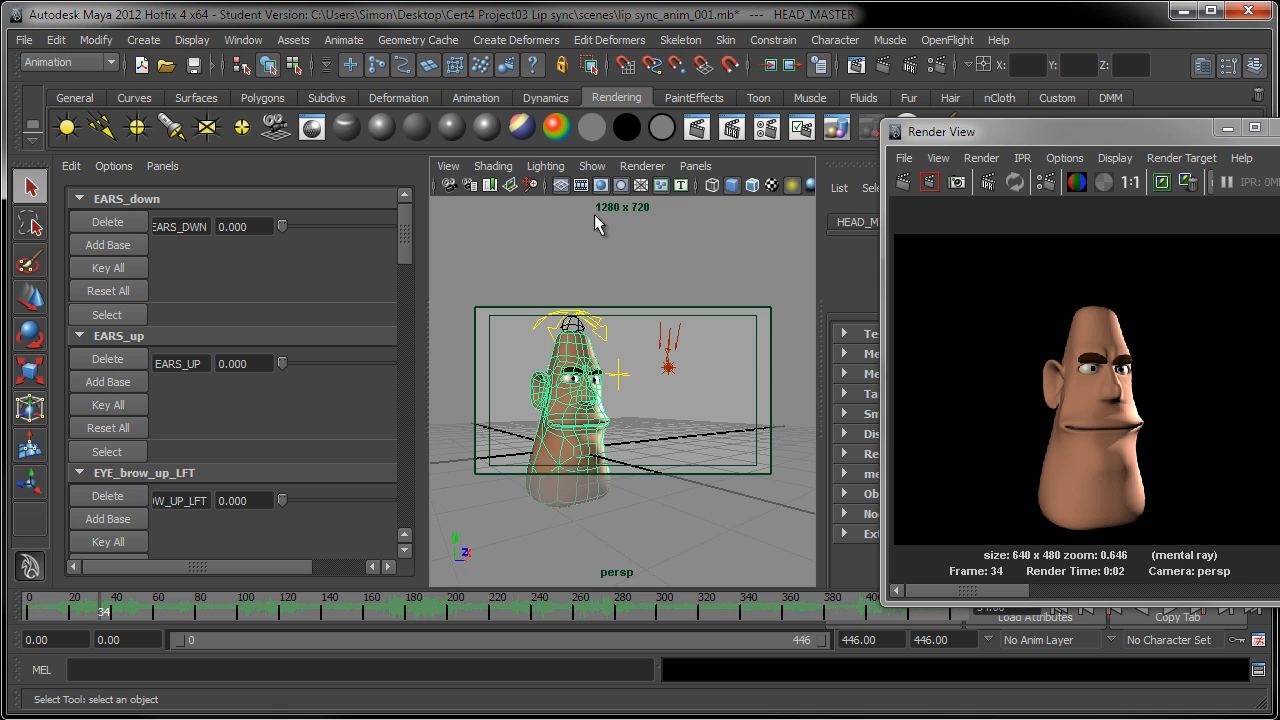
Step: Nudge the head slightly toward the centre of the gate and render the current frame with mental ray
middle_click_drag(617, 312, 616, 300, "alt")
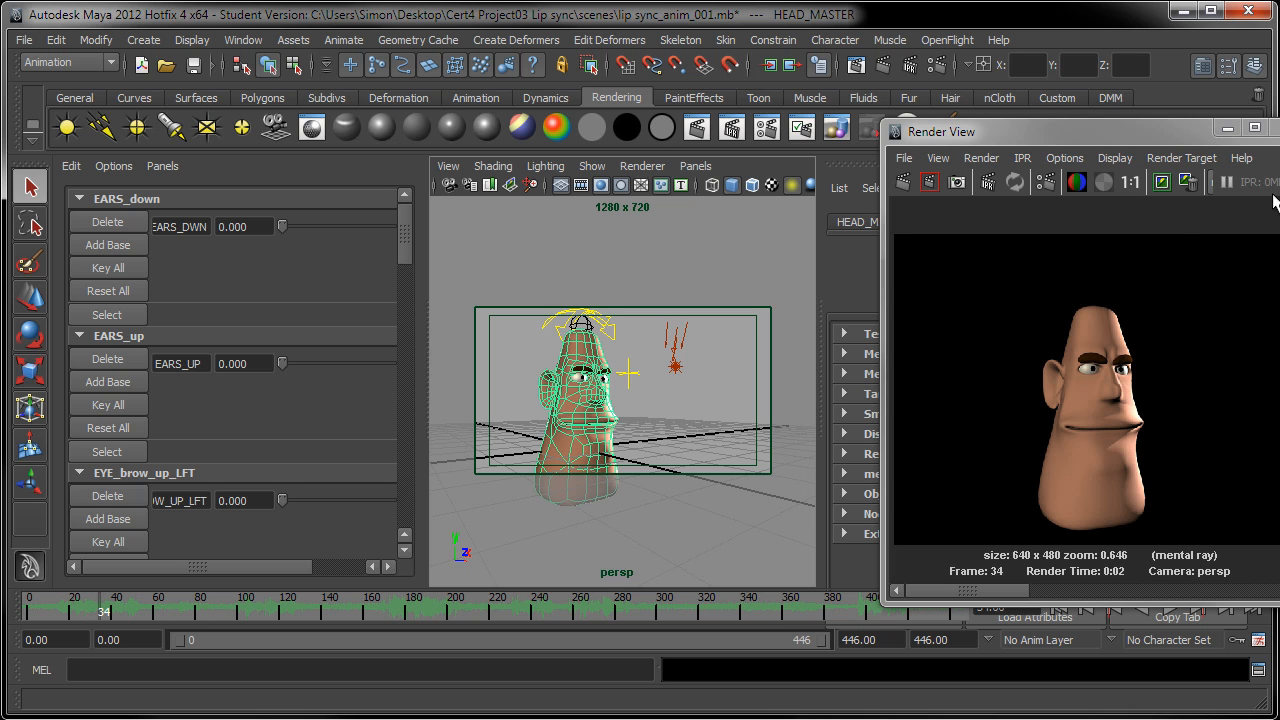
left_click_drag(955, 138, 93, 34)
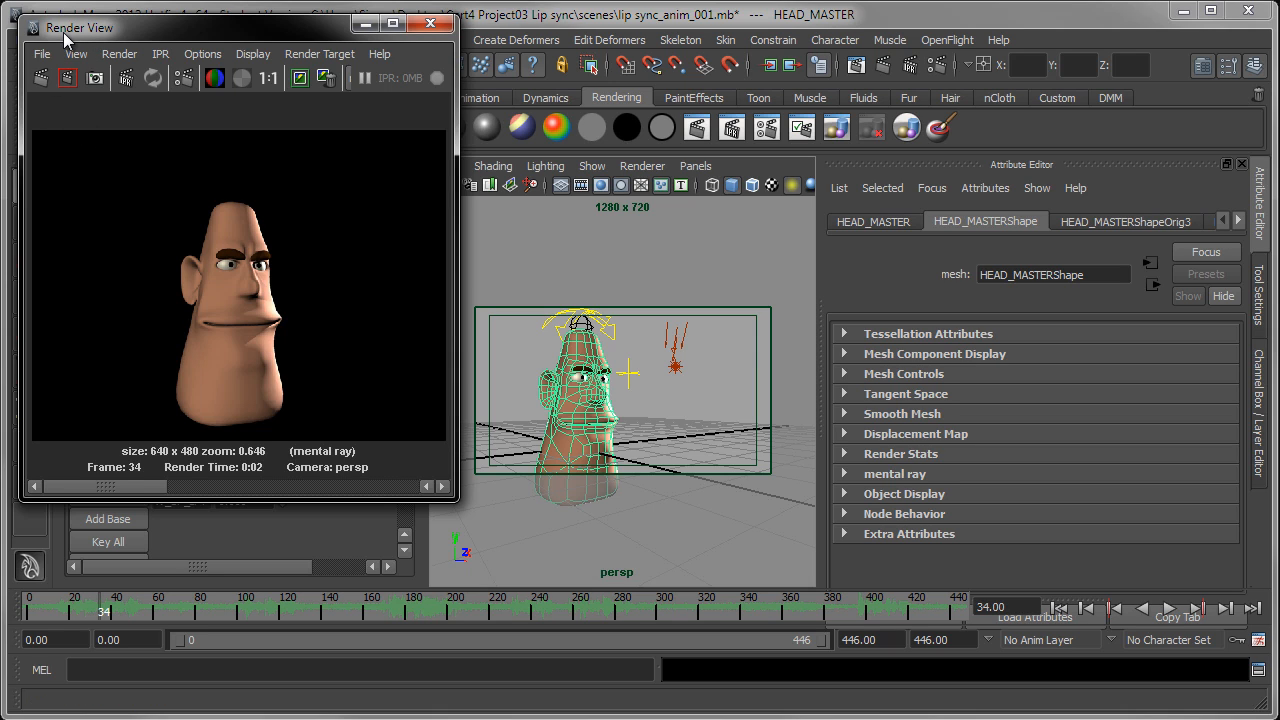
left_click_drag(63, 32, 54, 27)
left_click(32, 73)
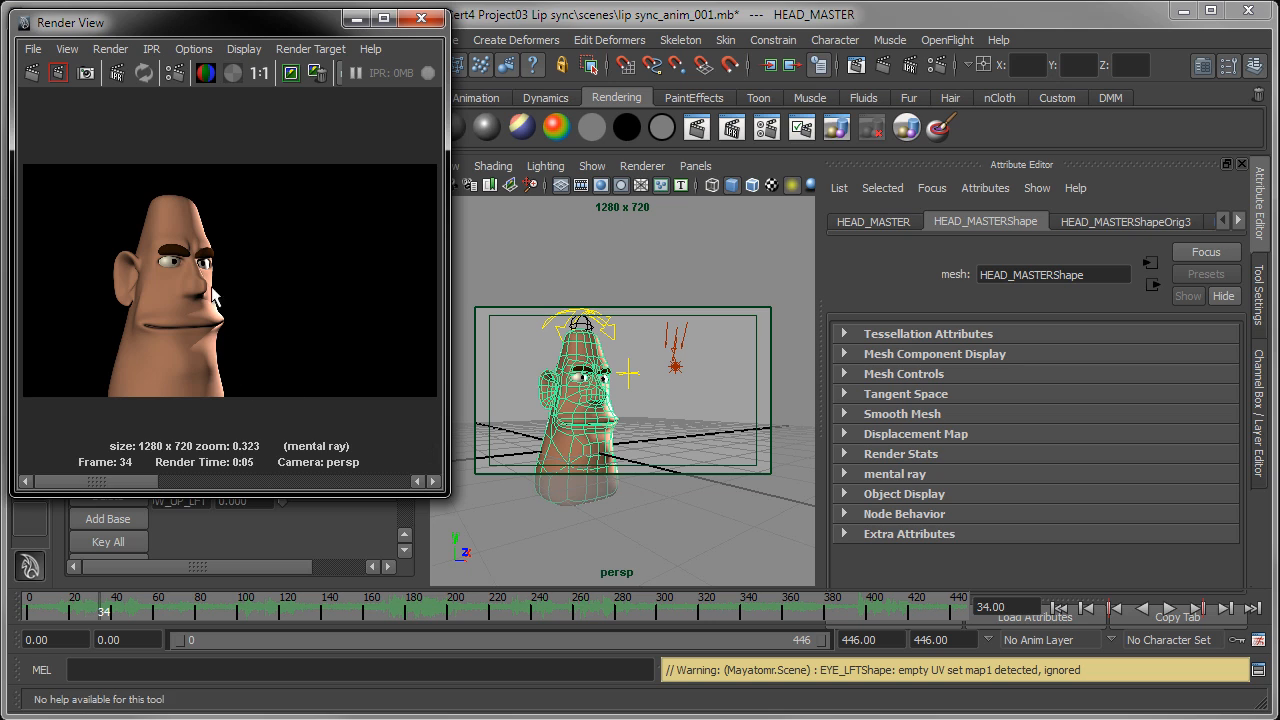
Step: Enlarge the Render View to inspect the rendered composition, and close it
left_click_drag(263, 21, 446, 59)
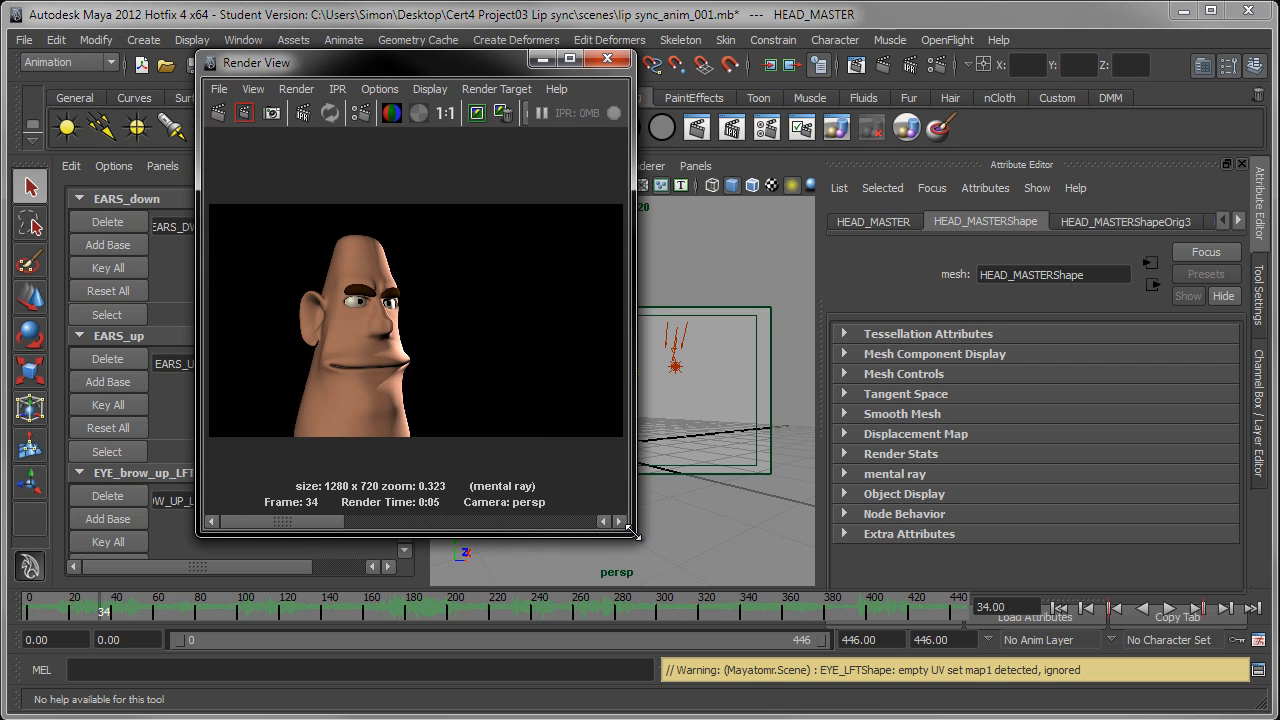
left_click_drag(632, 528, 752, 620)
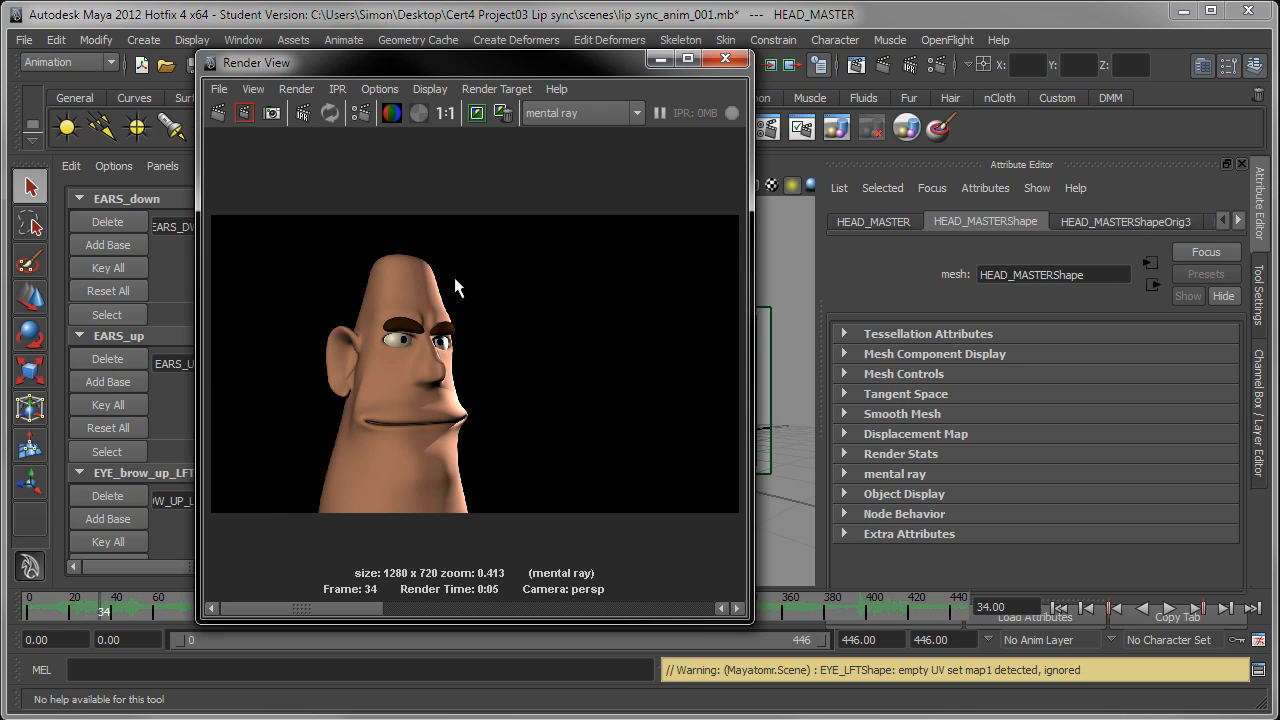
left_click(726, 62)
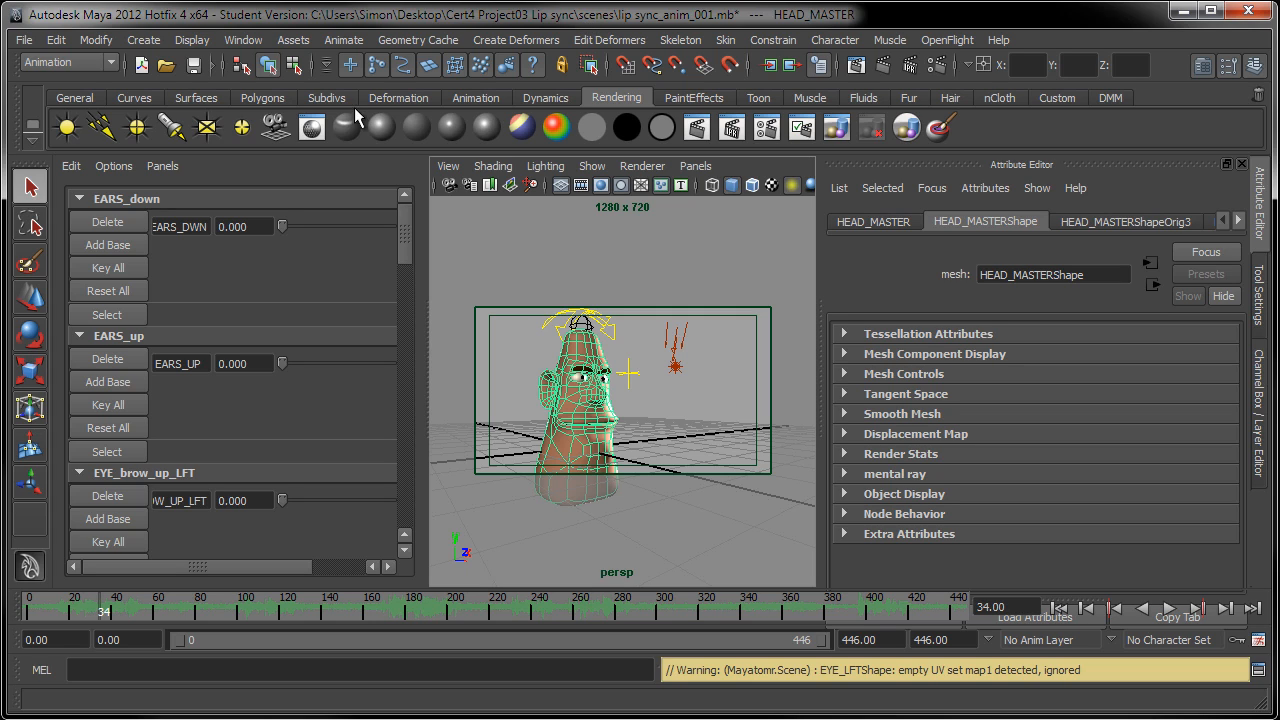
Step: Set the current project to the "Cert4 Project03 Lip sync" folder on the Desktop
left_click(24, 40)
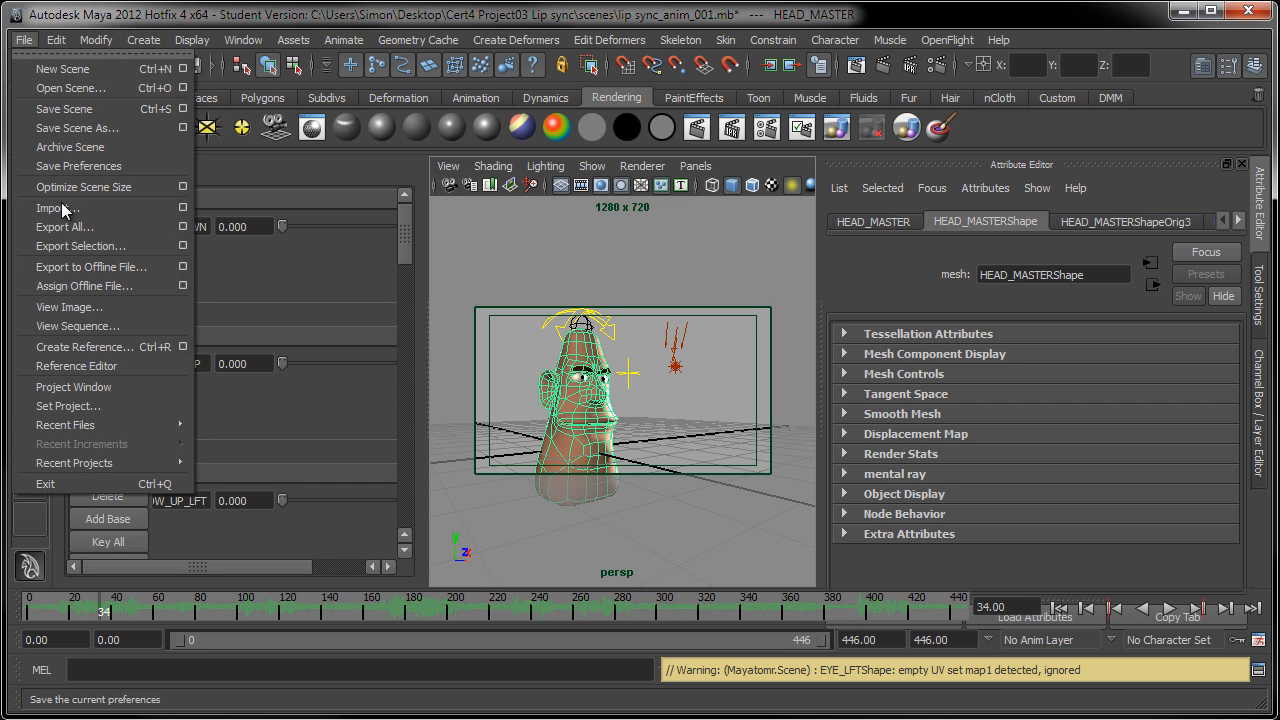
left_click(68, 406)
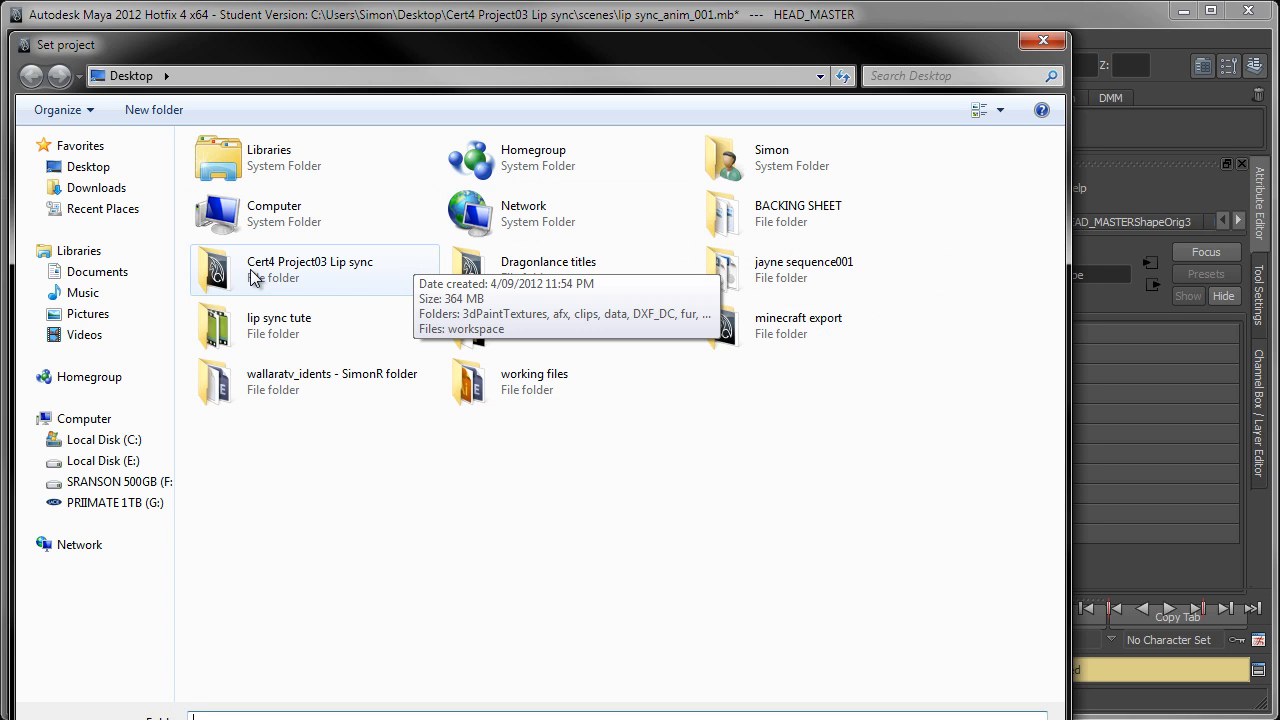
left_click(347, 271)
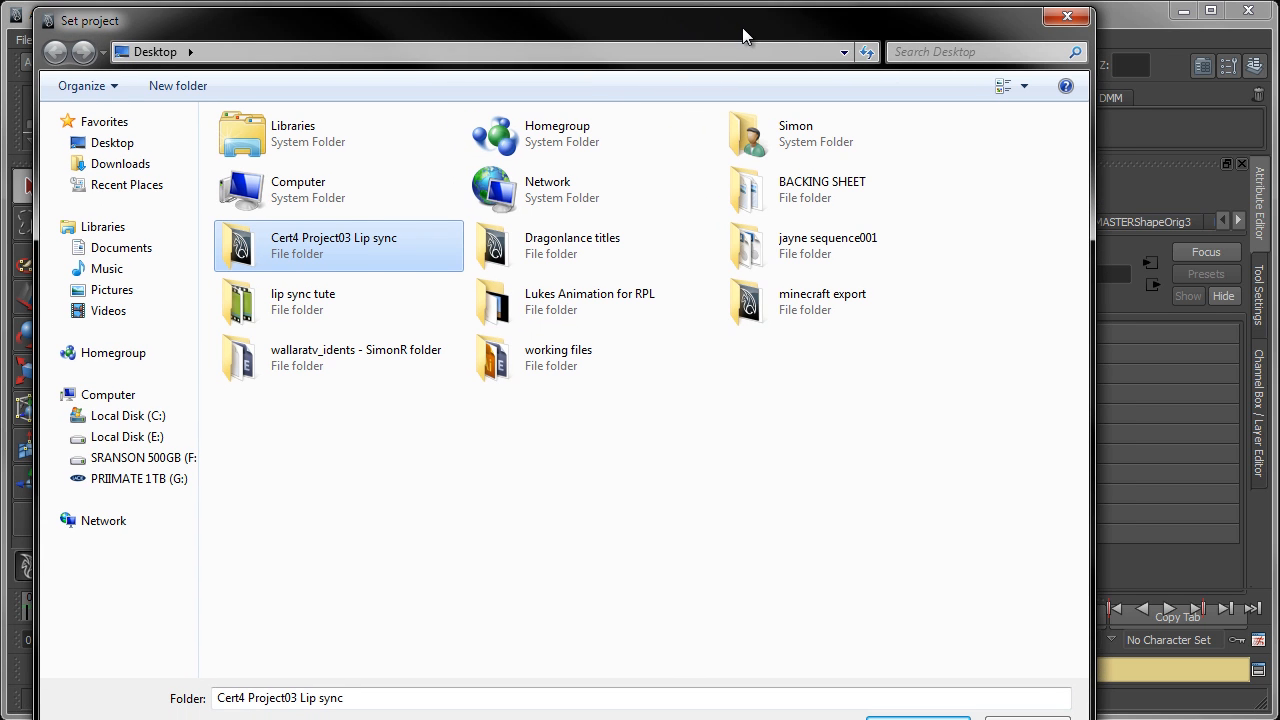
left_click_drag(717, 53, 743, 28)
left_click_drag(74, 20, 371, 106)
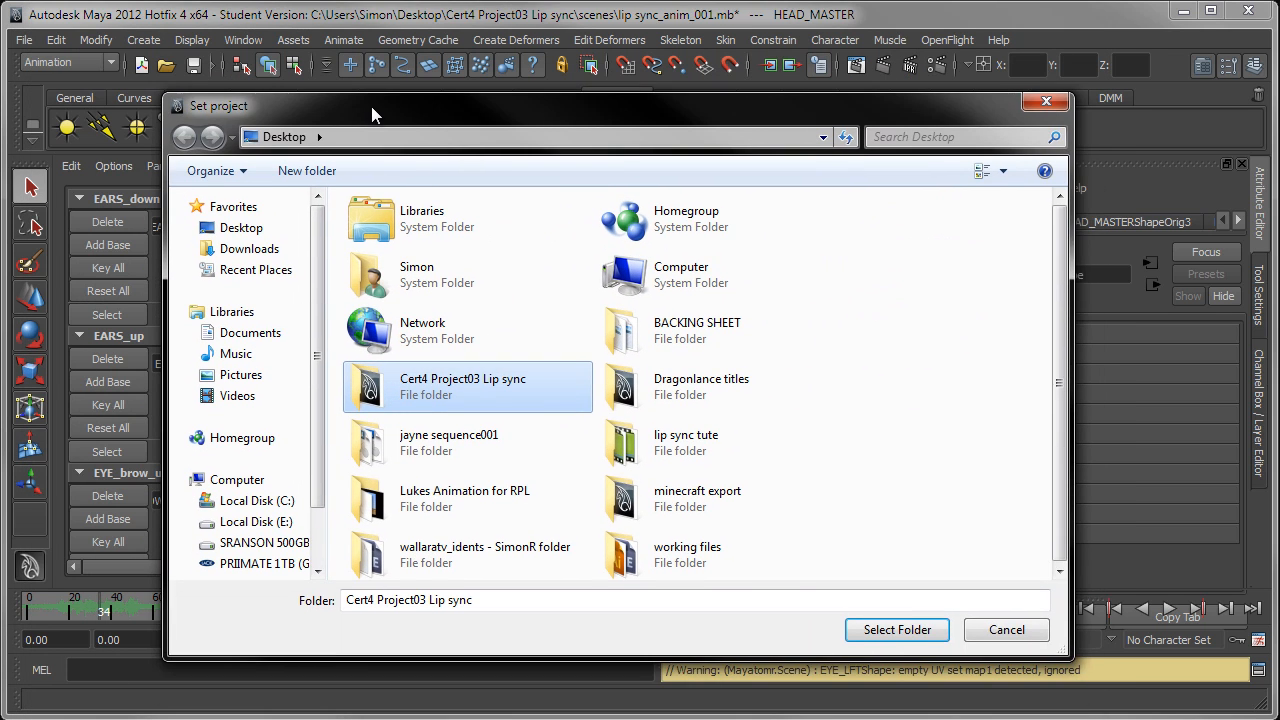
left_click(903, 626)
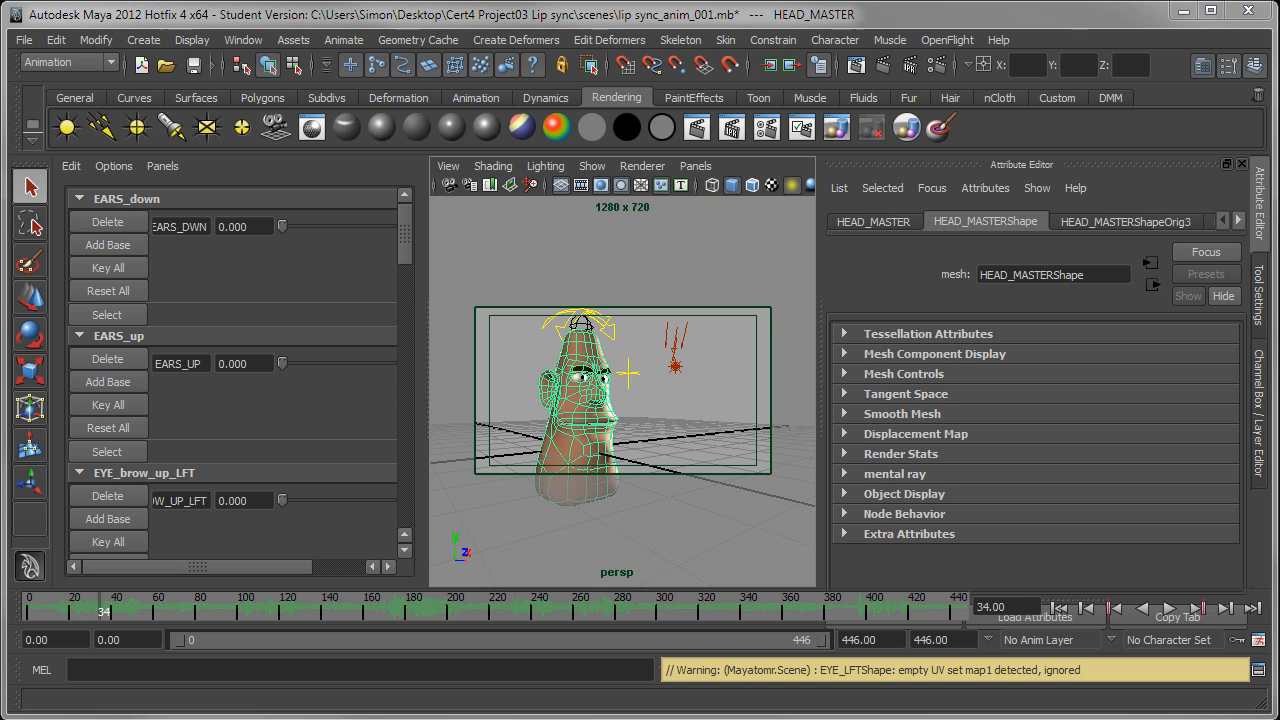
Step: Open the render settings and examine the output path, file name and image size of the render
left_click_drag(1279, 156, 889, 36)
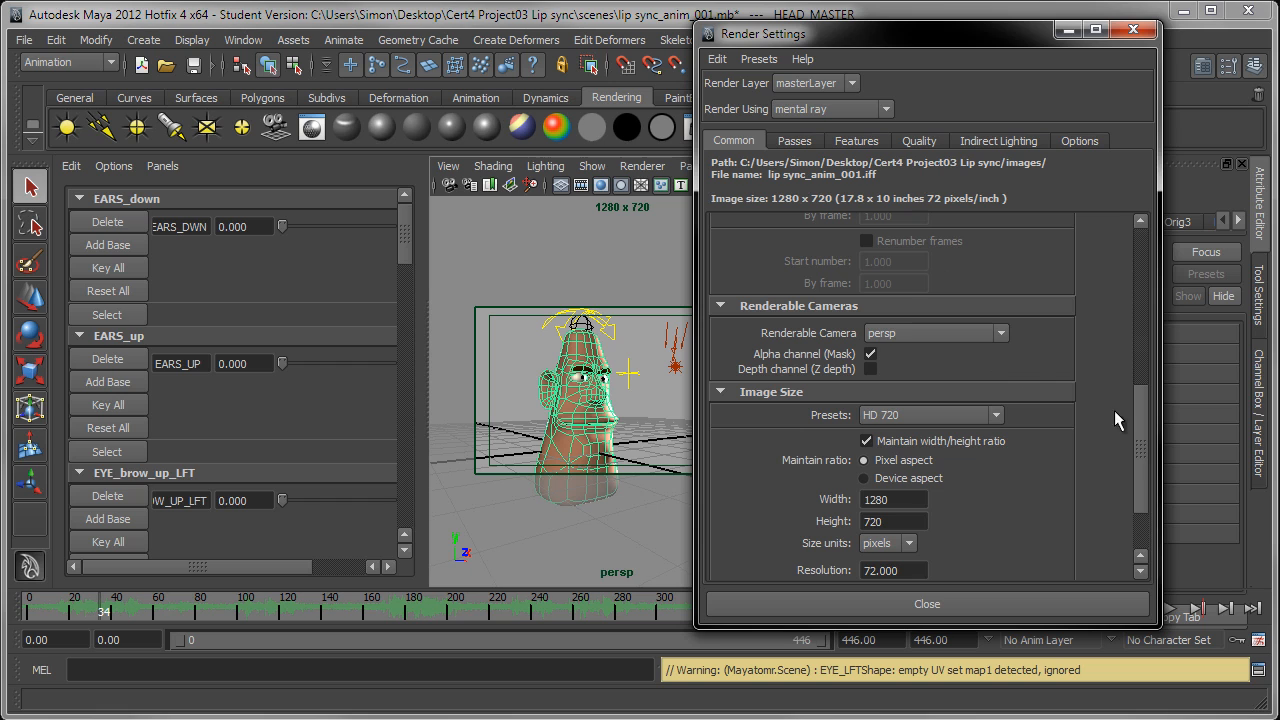
left_click_drag(1139, 416, 1159, 253)
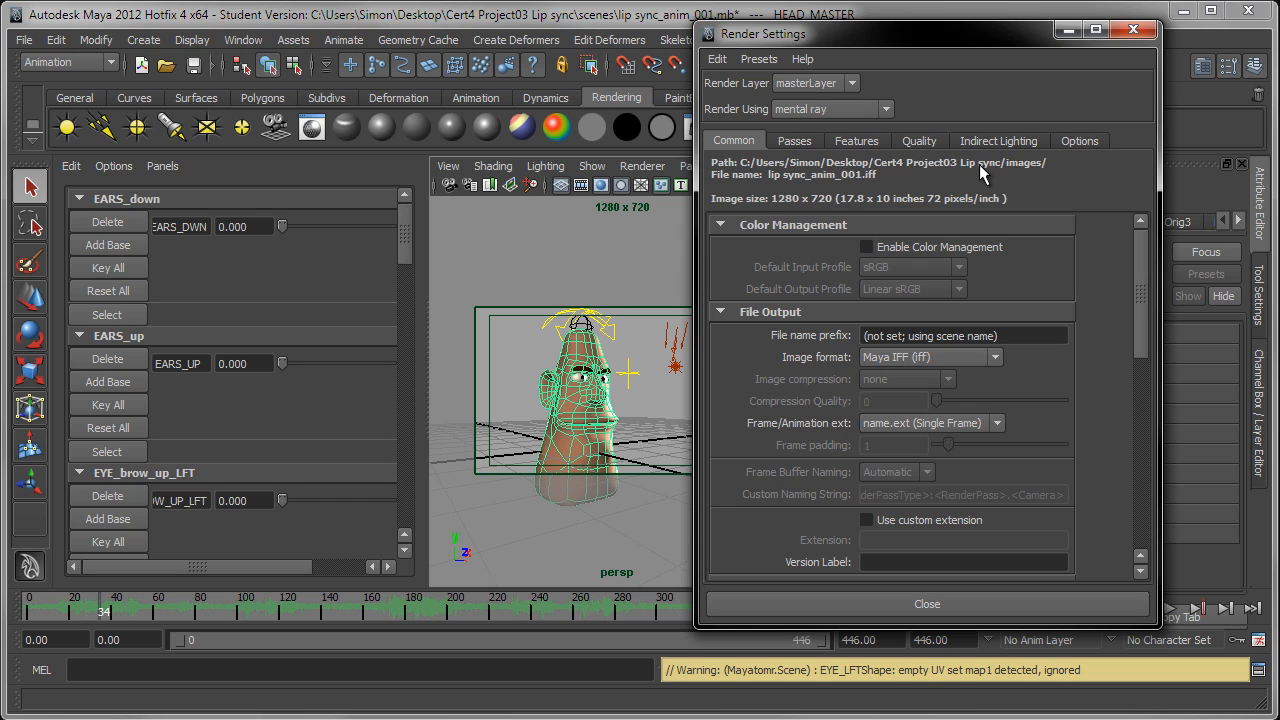
left_click_drag(806, 31, 806, 60)
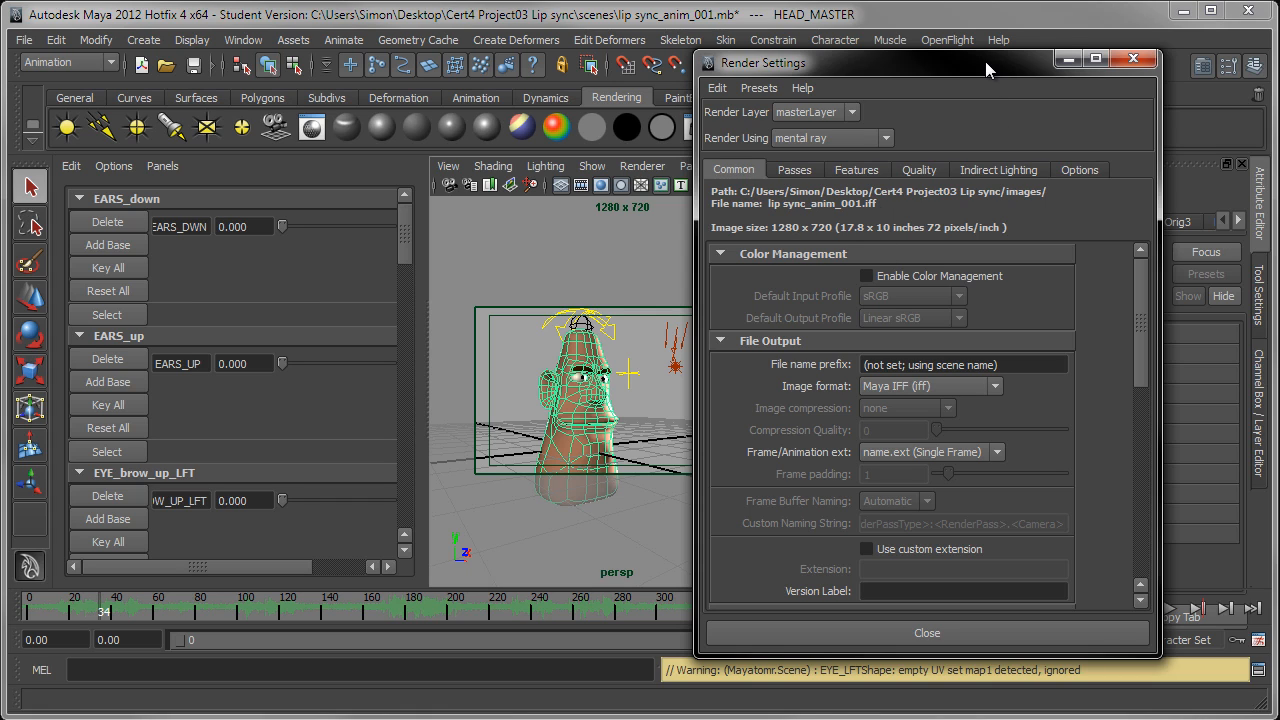
left_click_drag(985, 61, 993, 40)
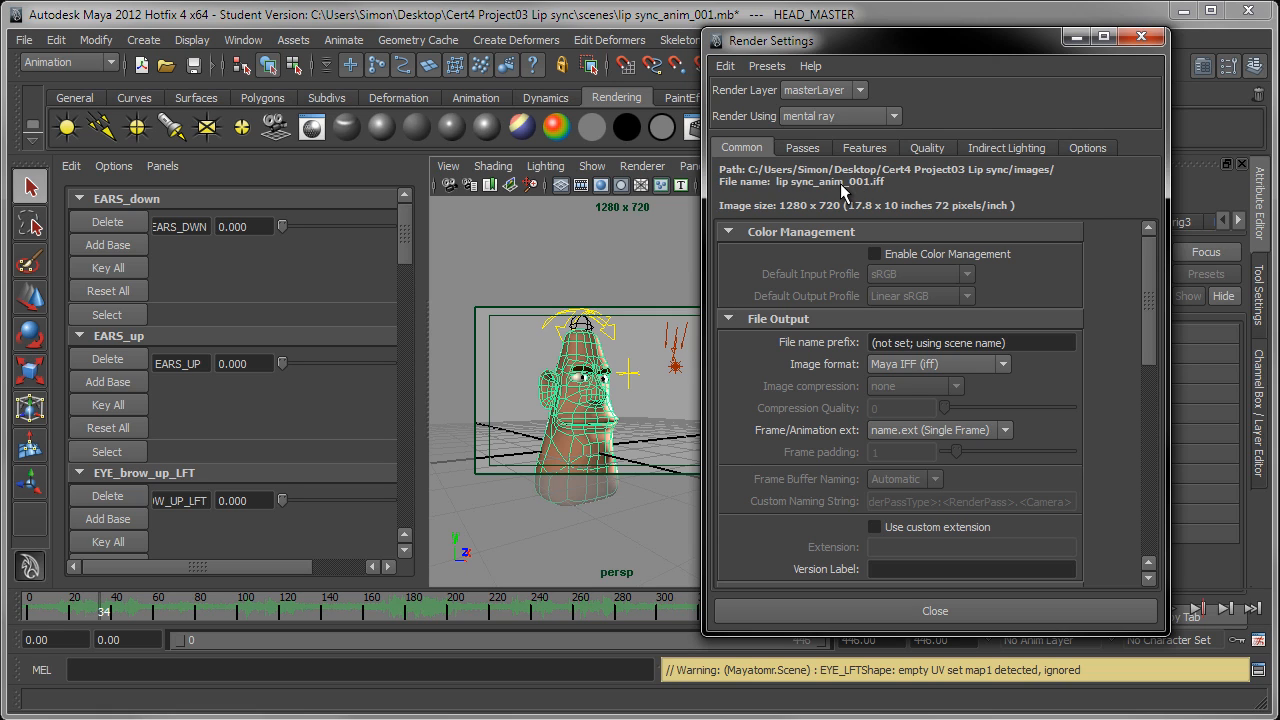
Step: Set the render's file name prefix to jayne_dialogue01_frame
left_click(1017, 342)
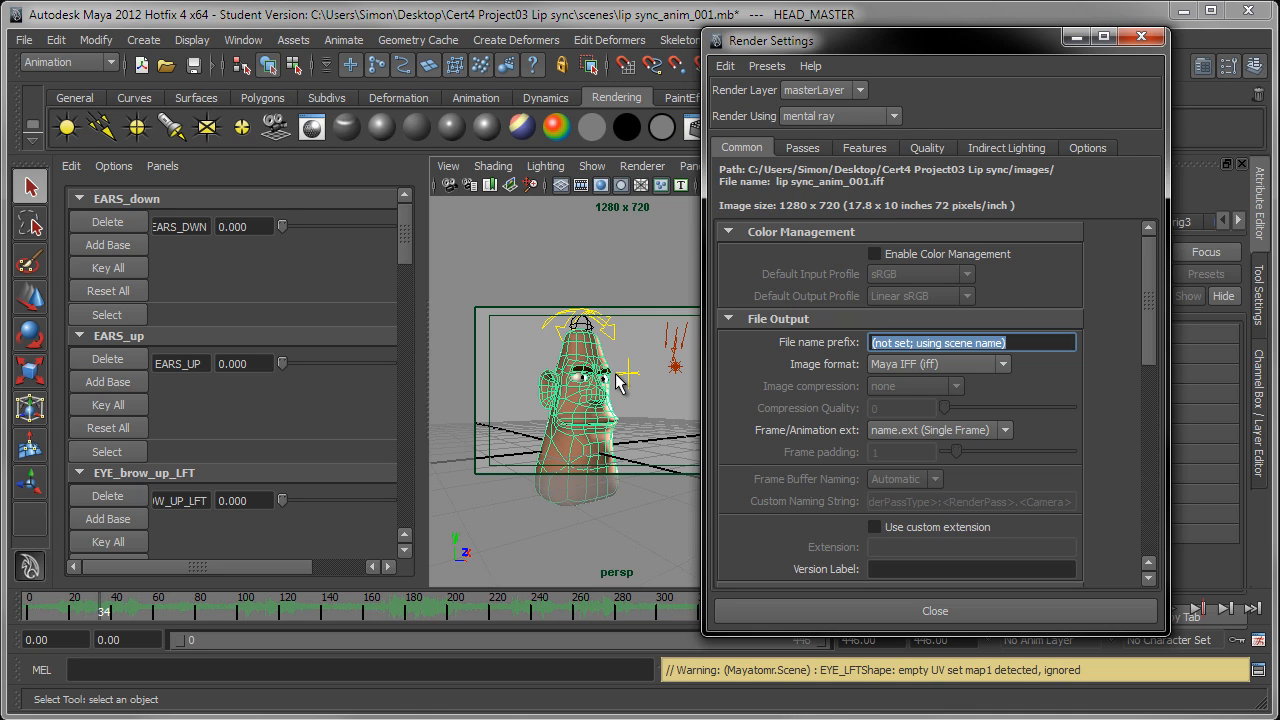
type("jayne")
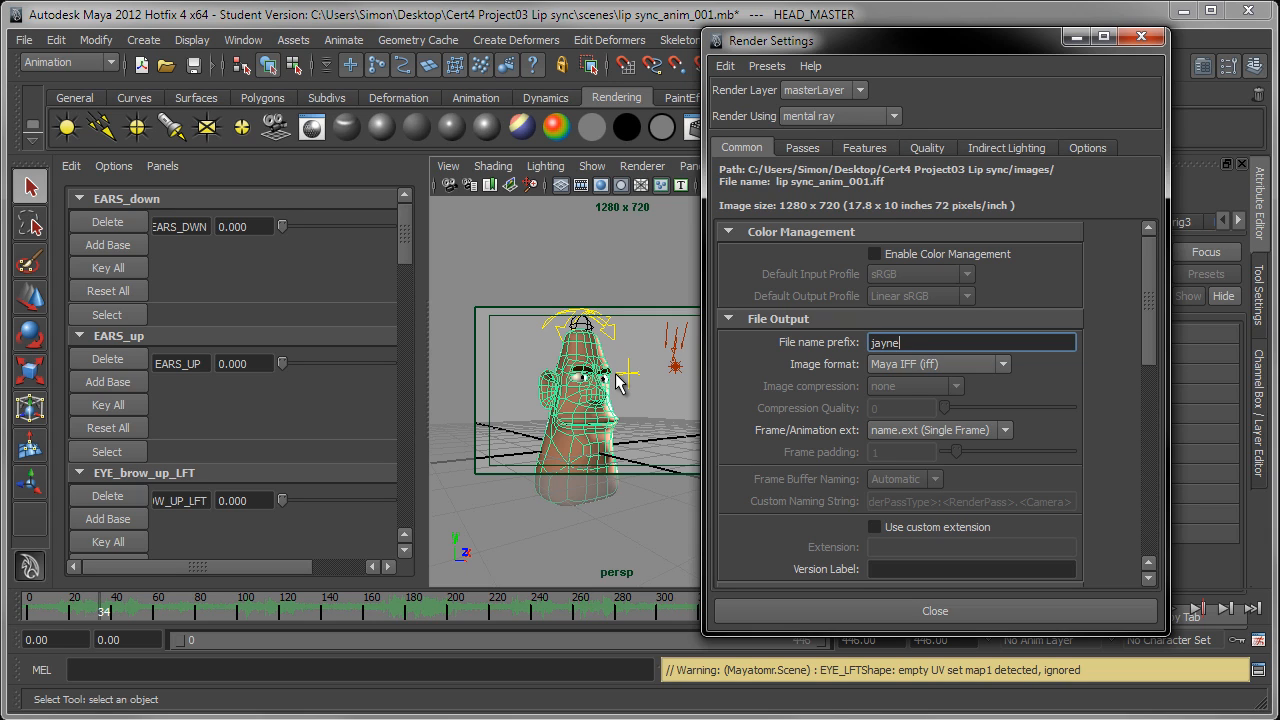
type("_")
type("anim")
key("BackSpace")
key("BackSpace")
key("BackSpace")
key("BackSpace")
type("dialogue01_frame")
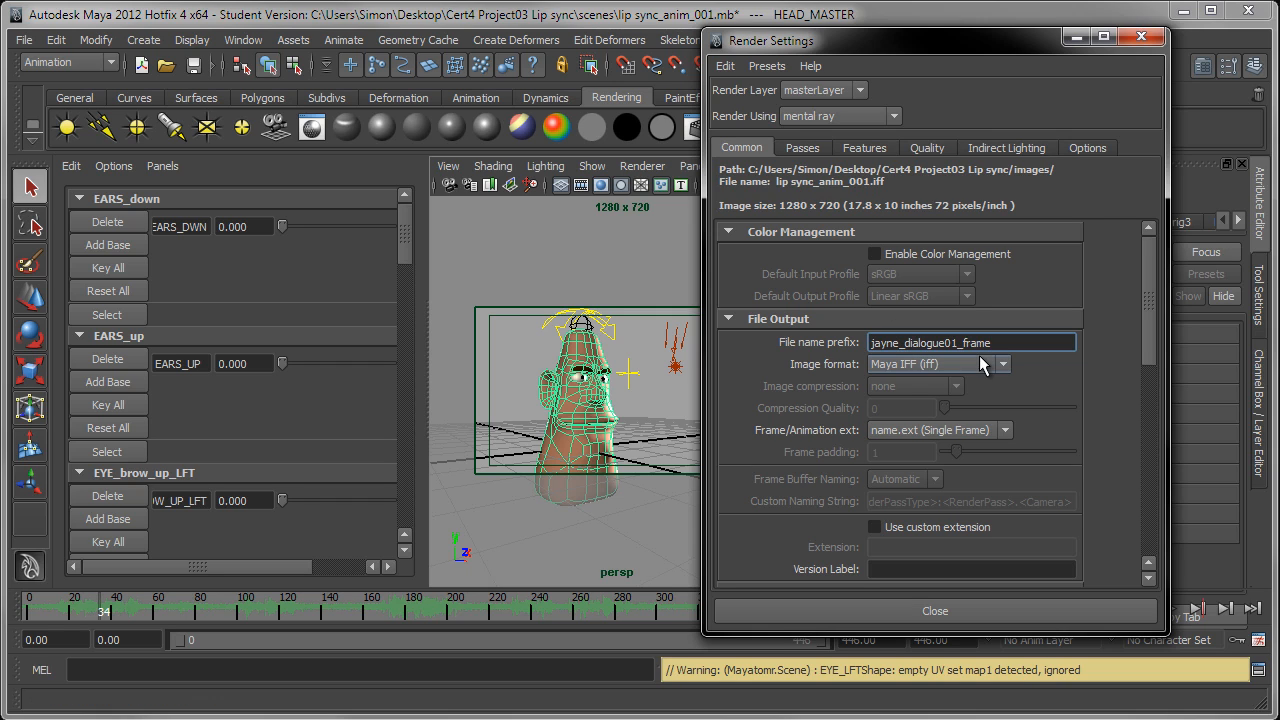
key("Return")
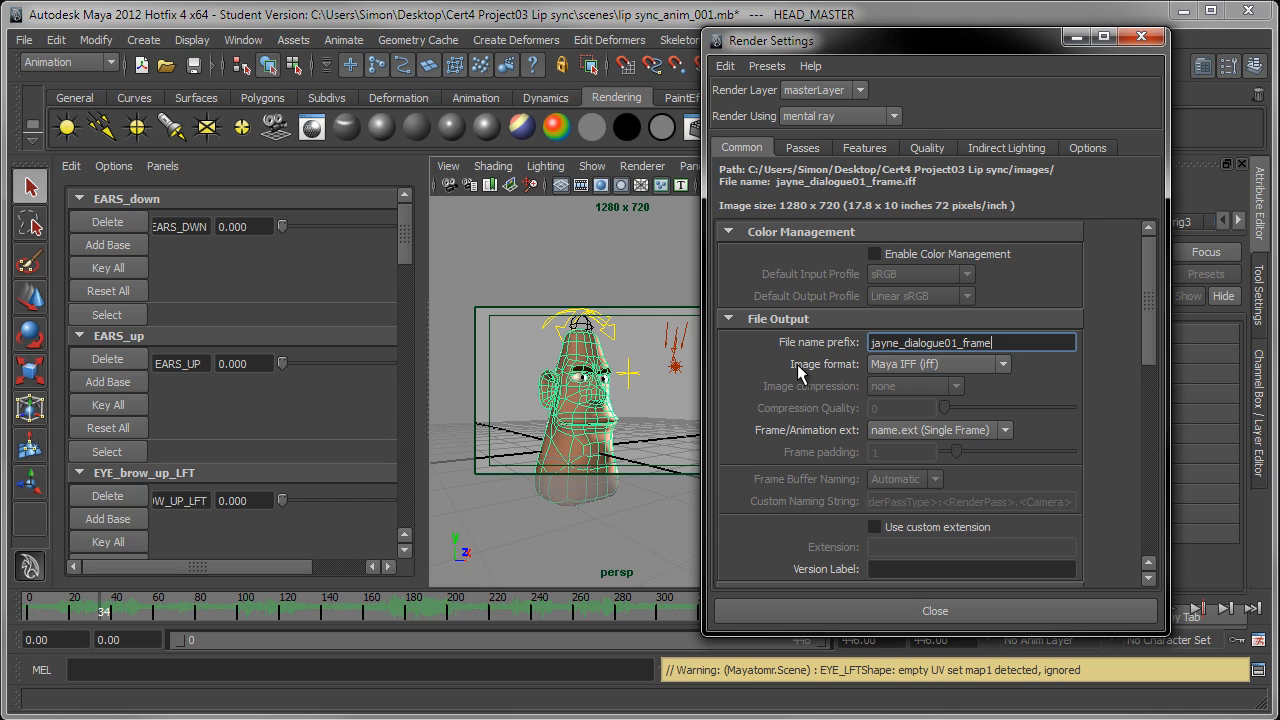
Step: Set the output image format to JPEG (jpg) with a compression quality of 100
left_click(926, 366)
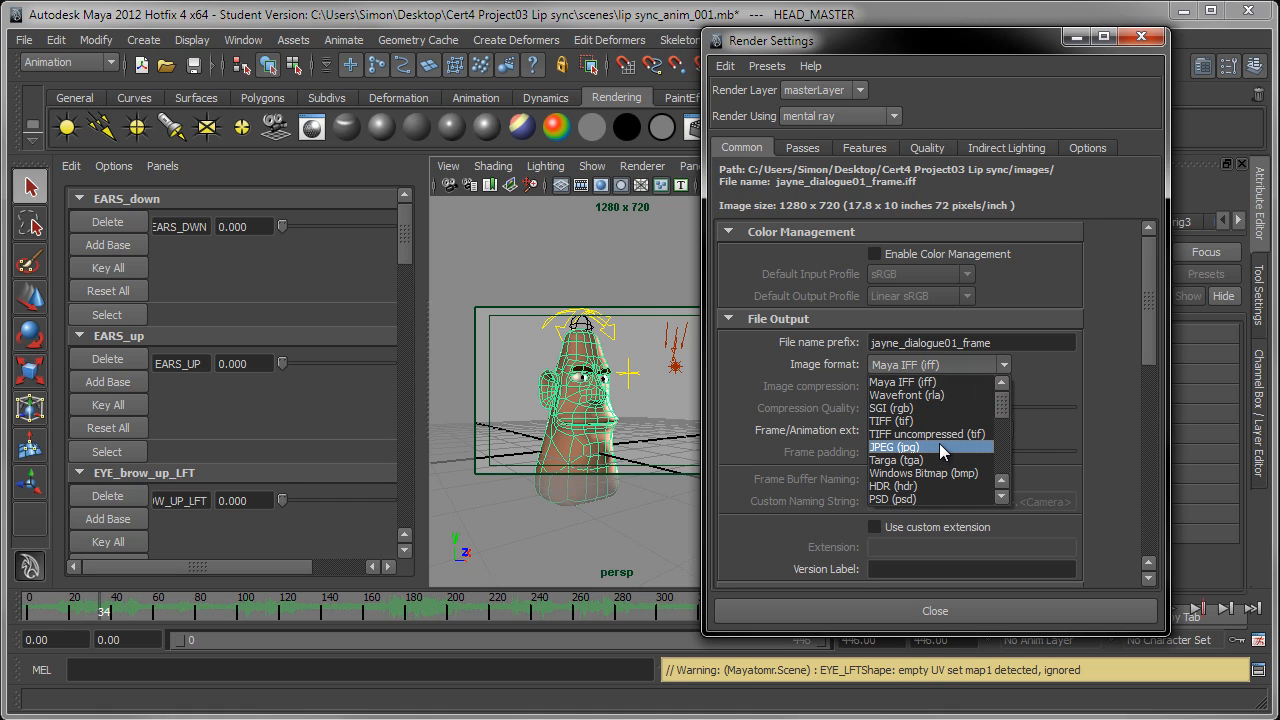
left_click(1001, 498)
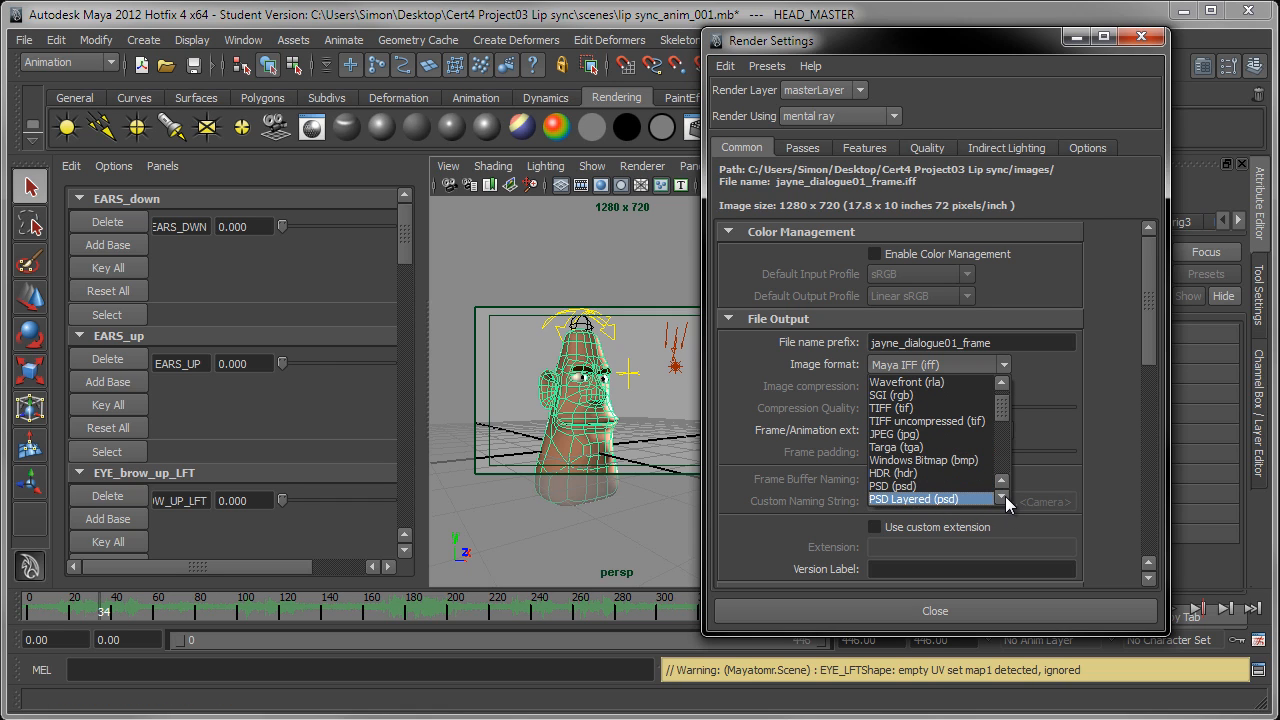
scroll(1005, 496, "down", 3)
scroll(1006, 496, "down", 5)
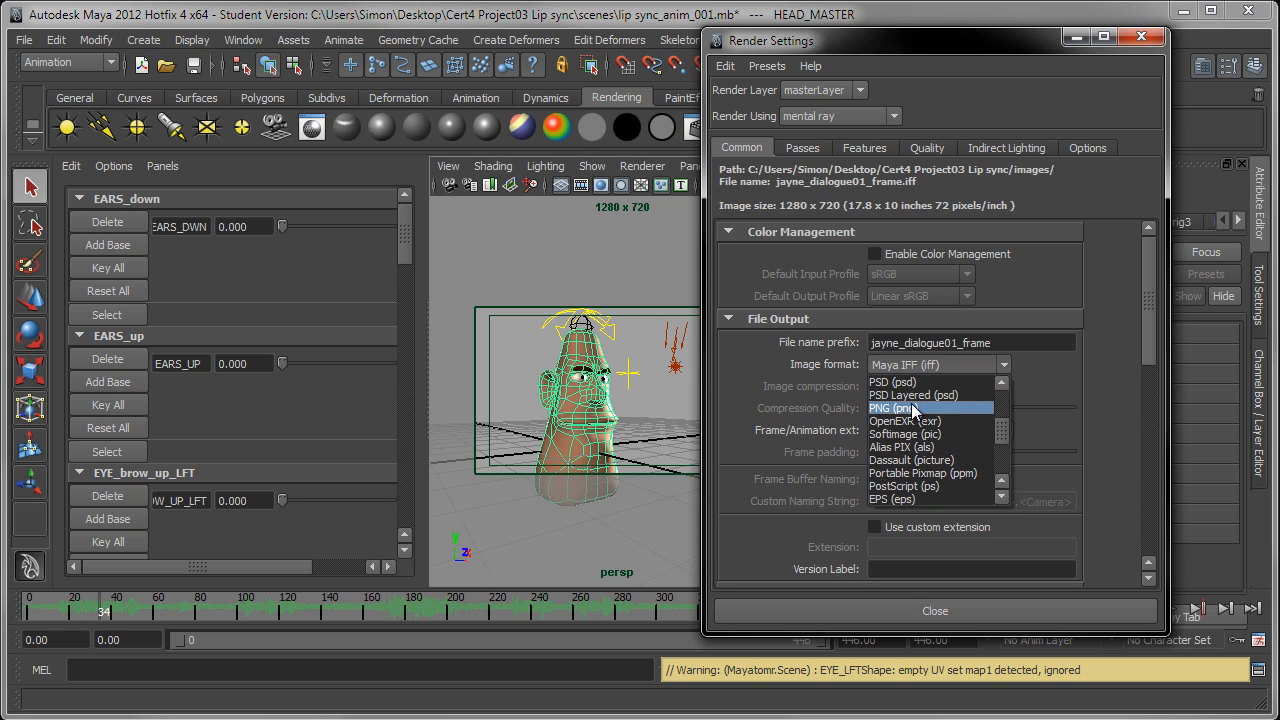
scroll(935, 471, "up", 3)
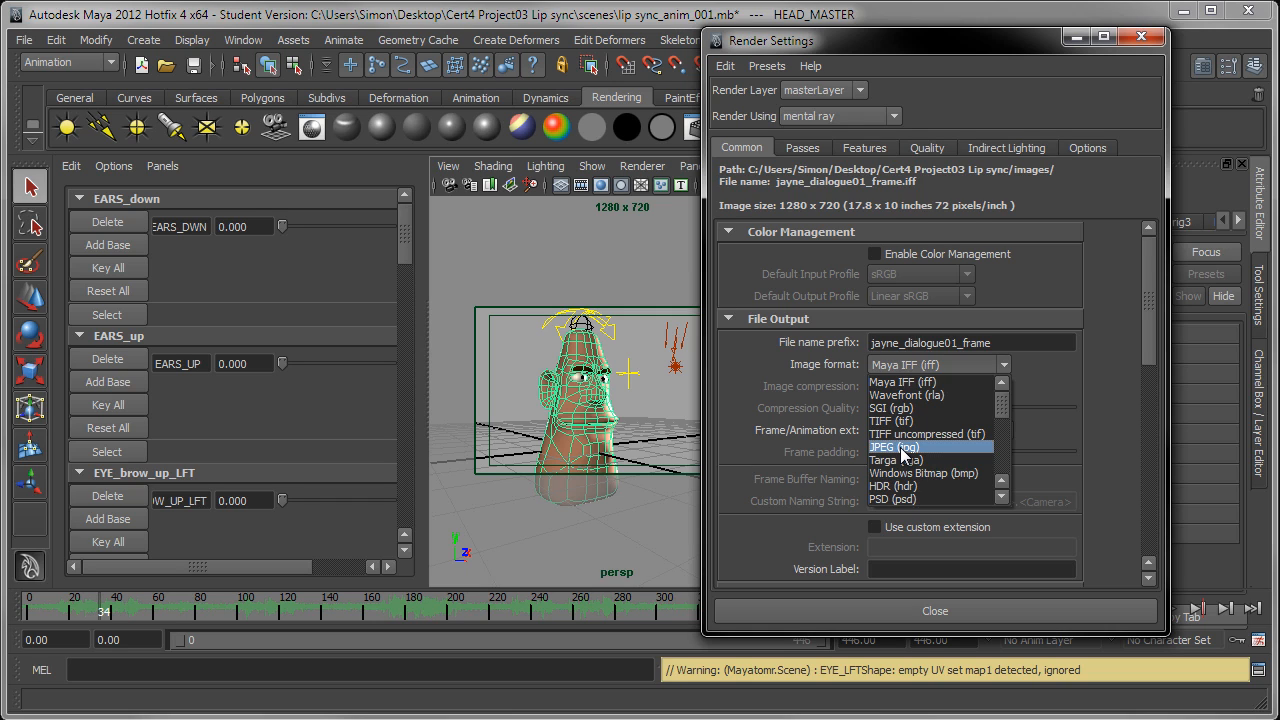
left_click(900, 447)
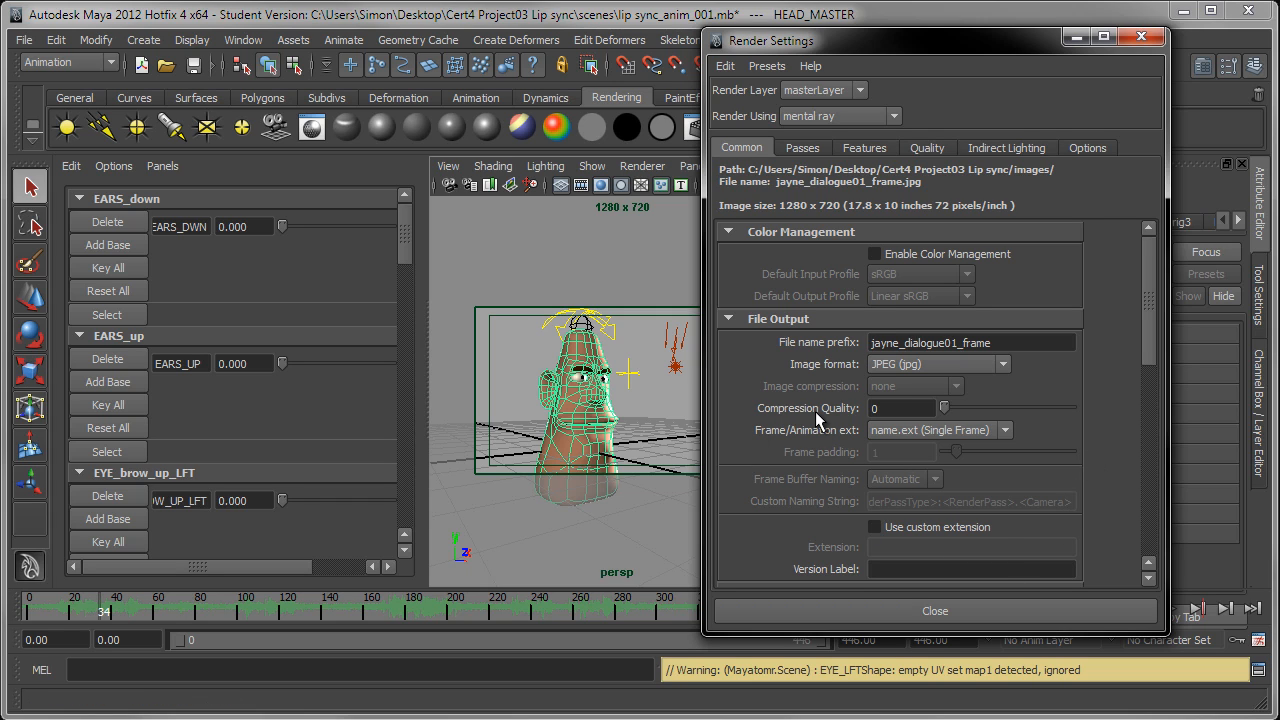
left_click_drag(944, 410, 1092, 422)
left_click_drag(958, 609, 958, 559)
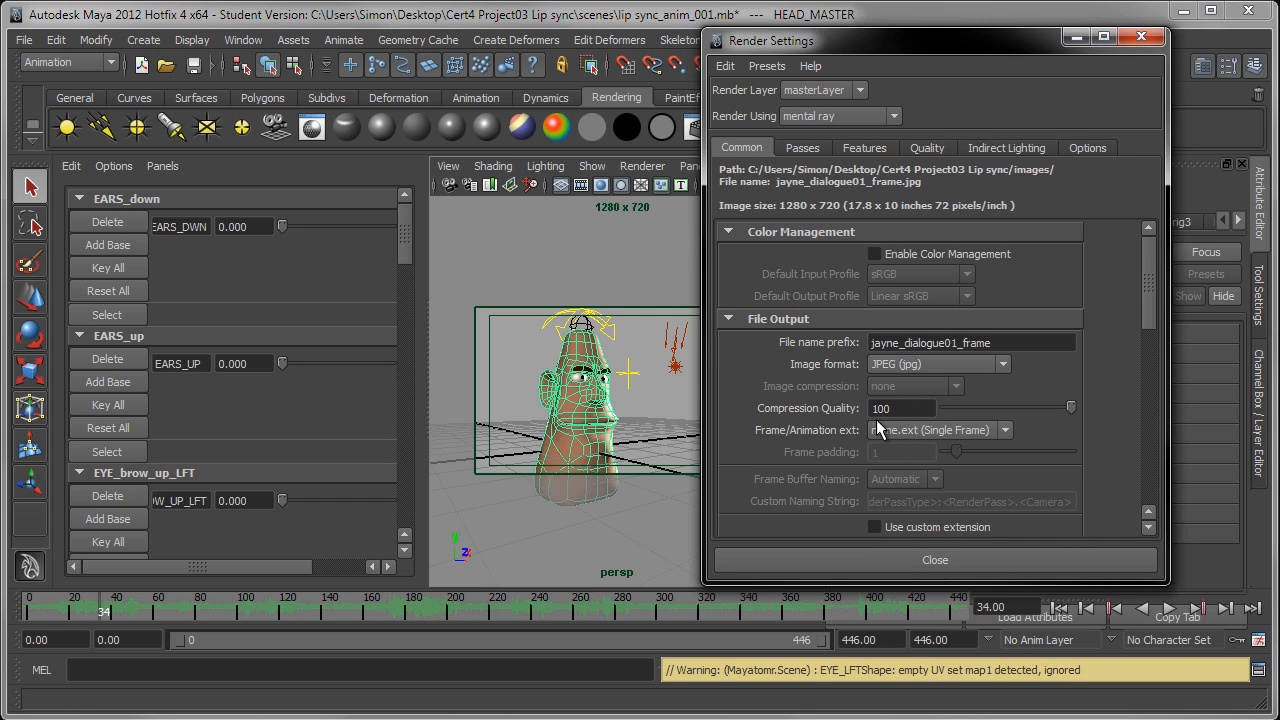
Step: Set the frame/animation extension to name_#.ext with a frame padding of 3
left_click(949, 430)
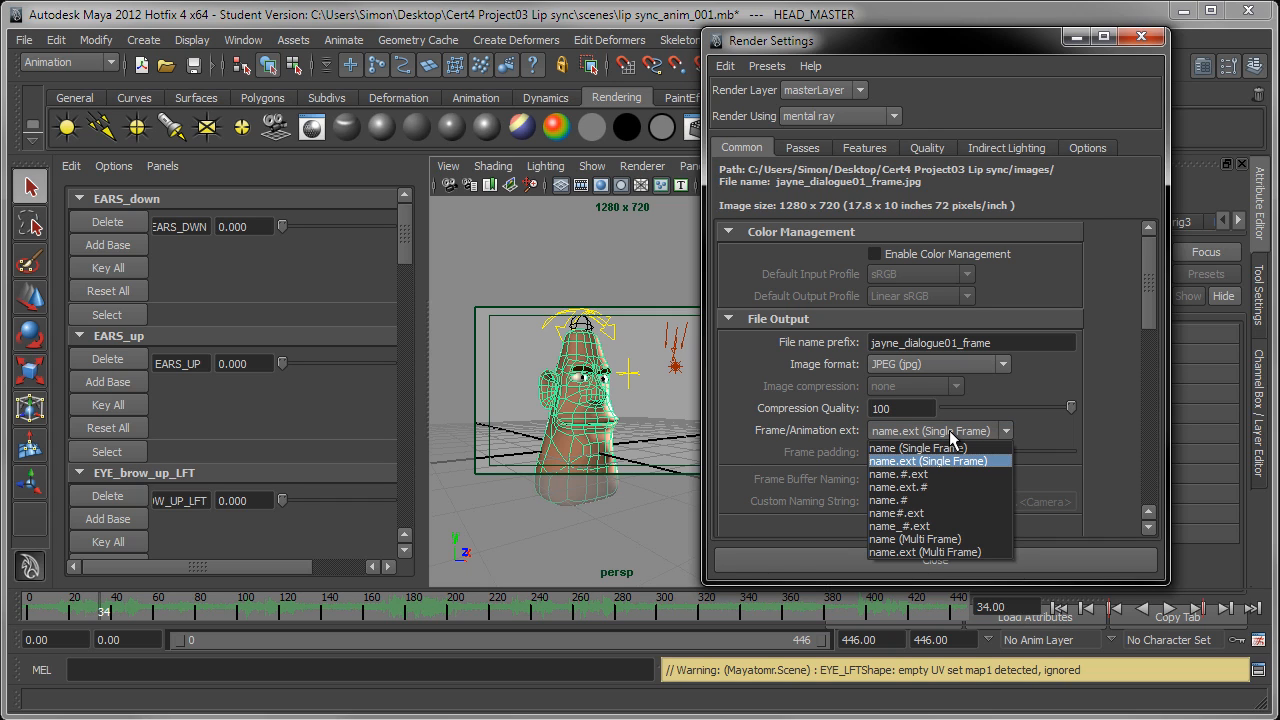
left_click(924, 527)
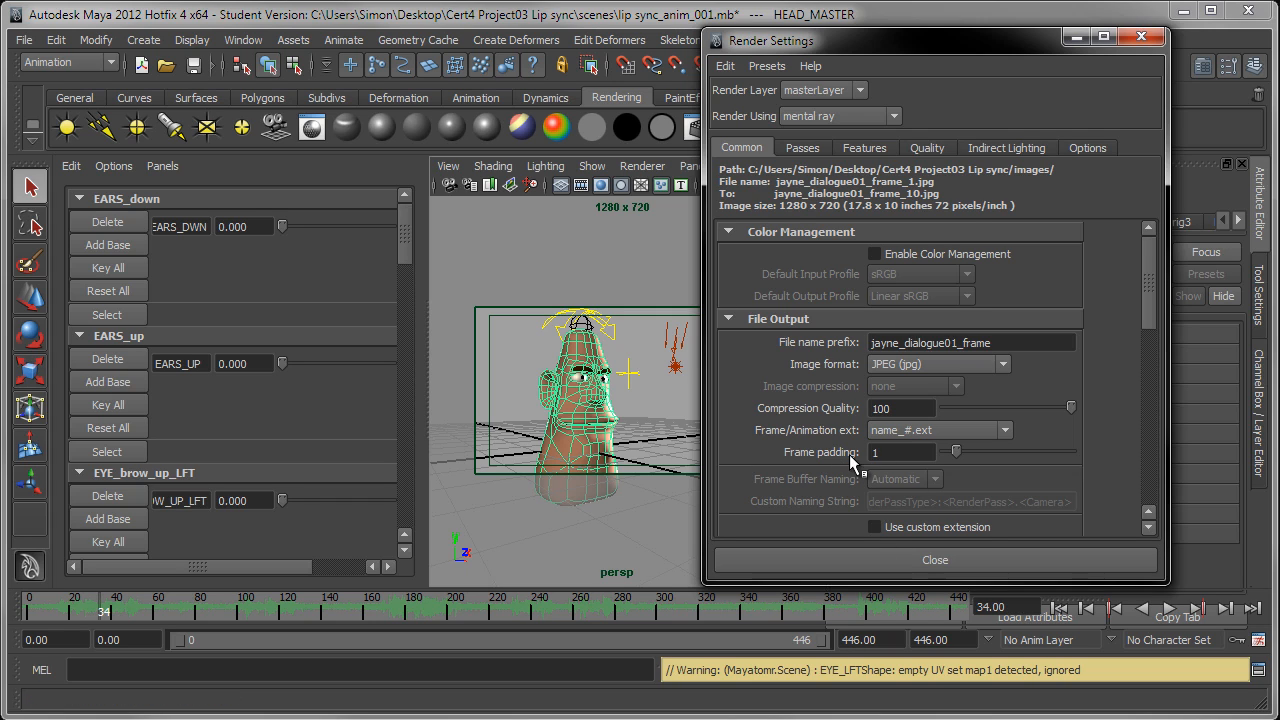
left_click_drag(956, 453, 981, 450)
Step: Set the render's frame range to start at frame 1 and end at frame 446
left_click_drag(1150, 243, 1146, 331)
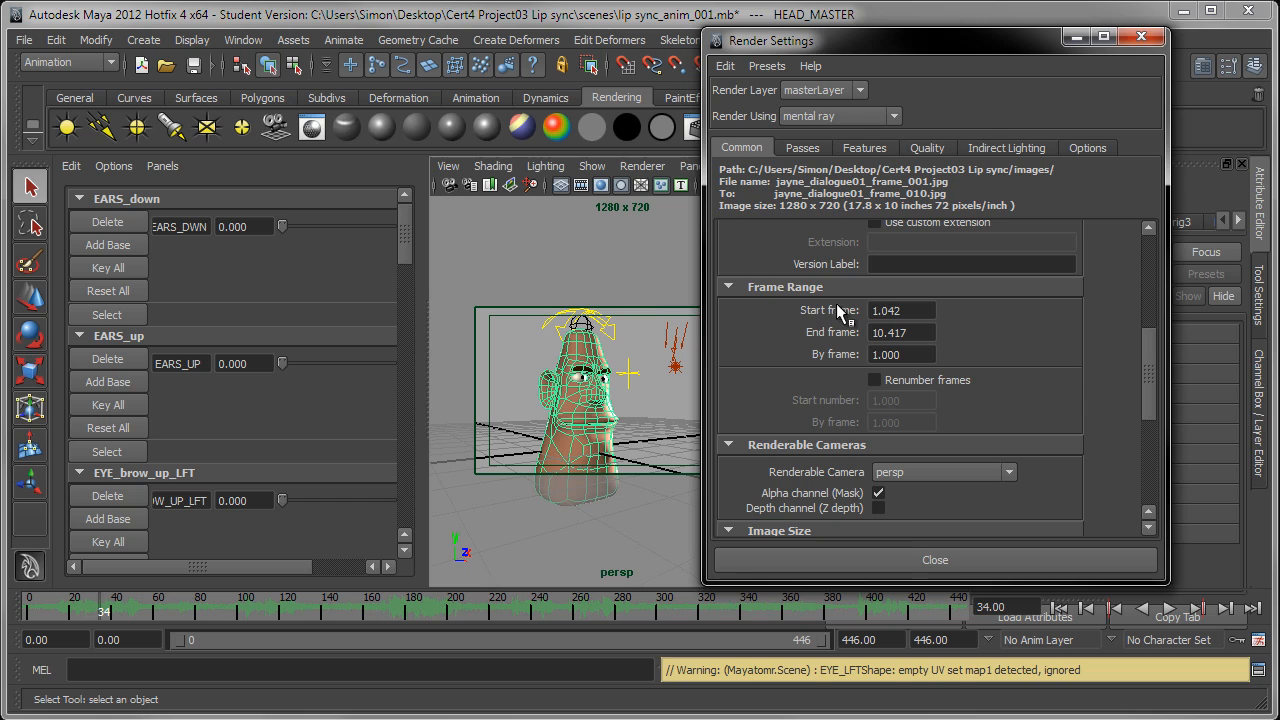
left_click_drag(912, 314, 852, 311)
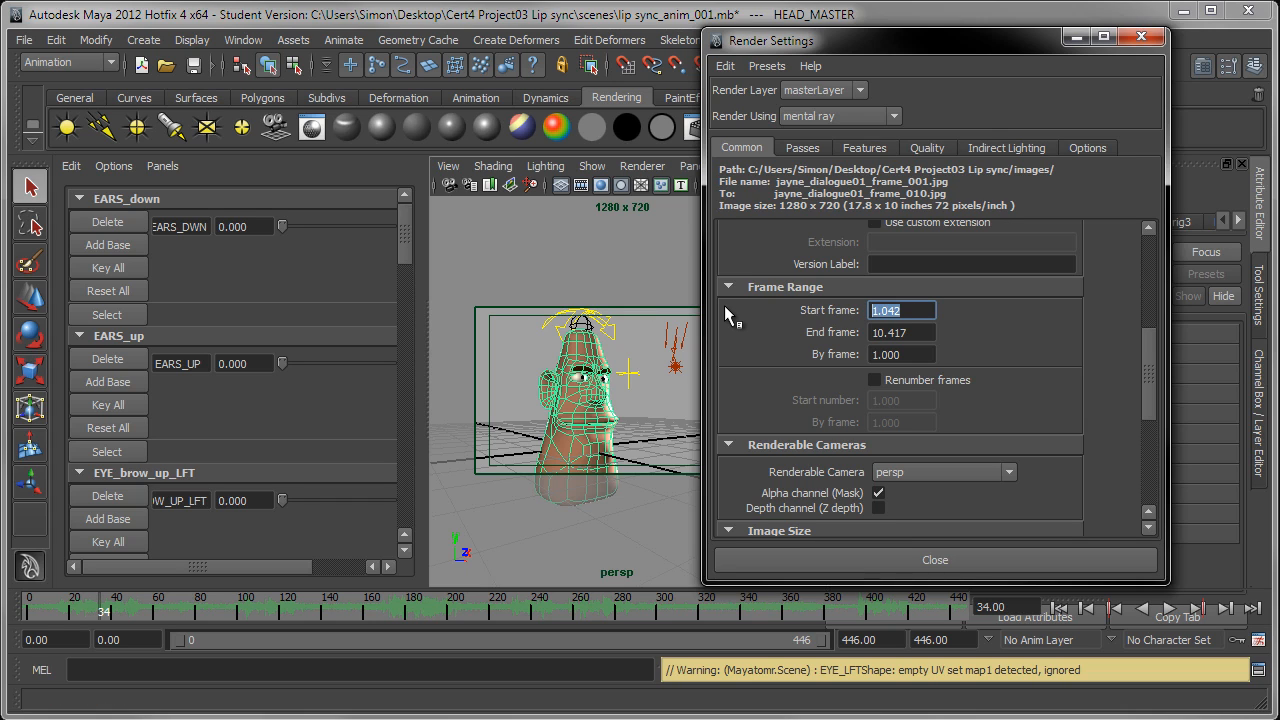
type("1.000")
double_click(925, 335)
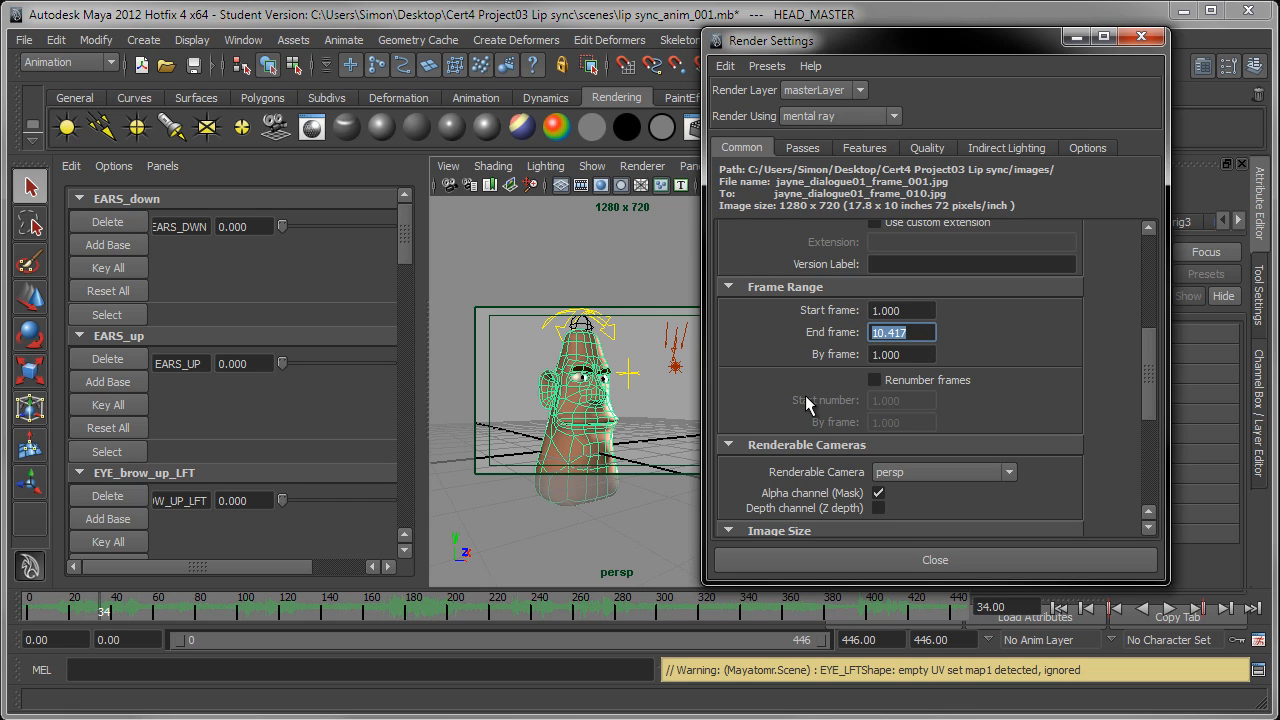
type("446")
key("Return")
Step: Choose persp as the renderable camera
left_click_drag(1145, 340, 1146, 400)
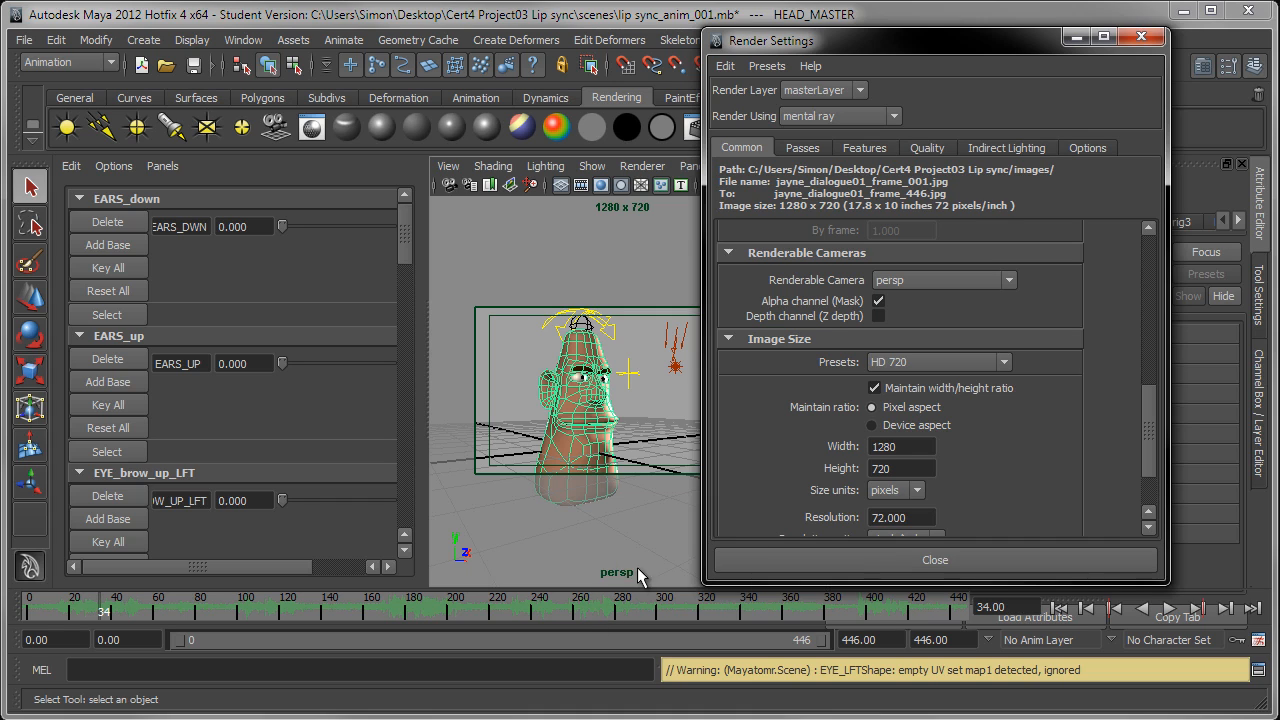
left_click(927, 283)
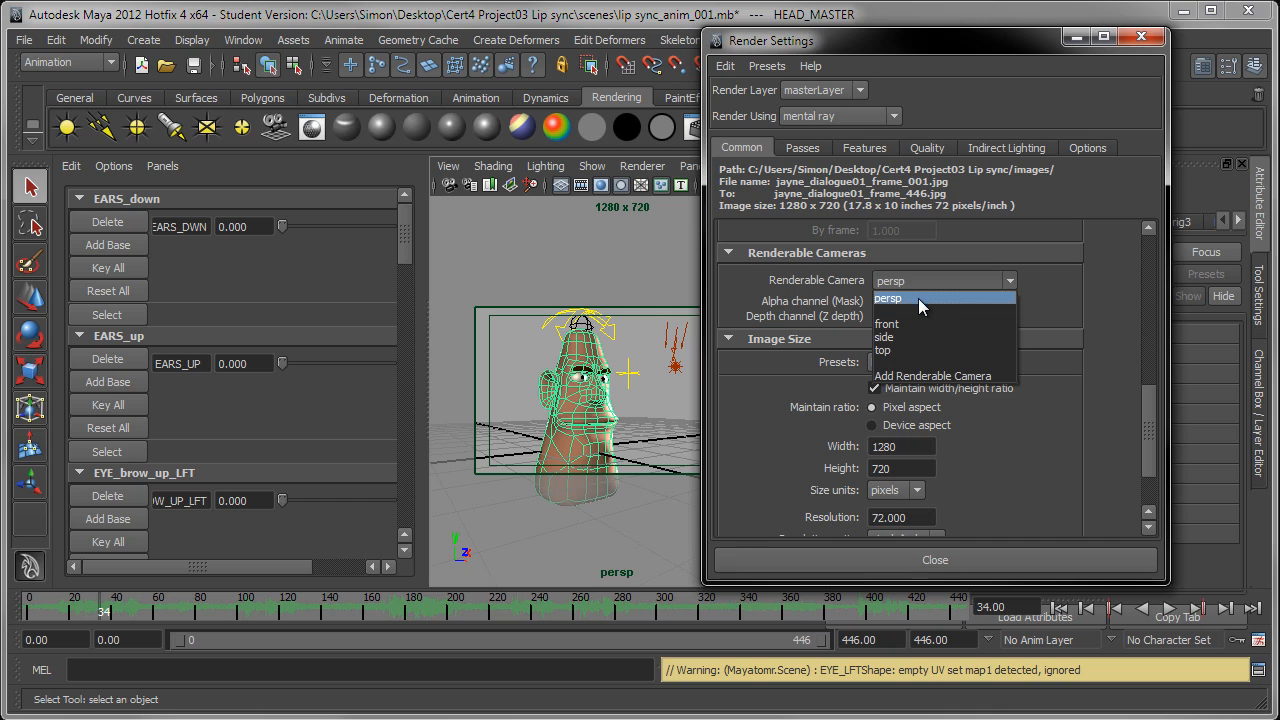
left_click(917, 297)
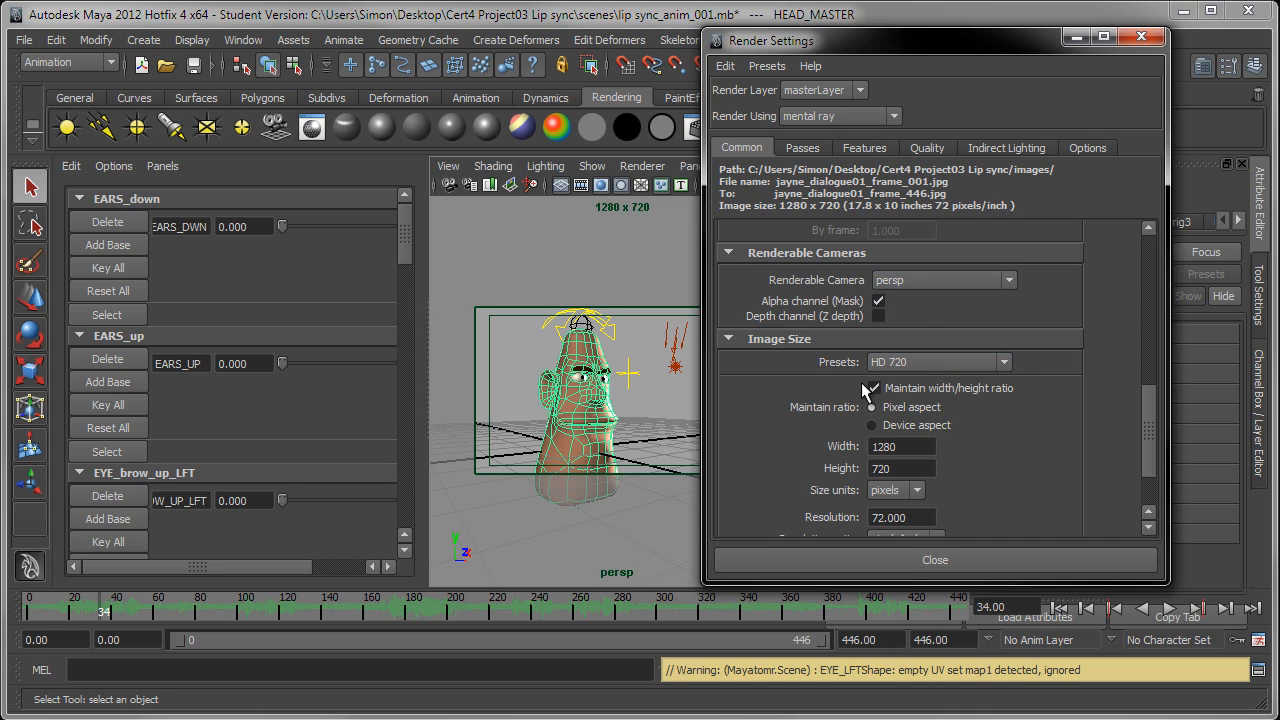
Step: Disable the default light in the render options and close the render settings
left_click_drag(1144, 392, 1141, 431)
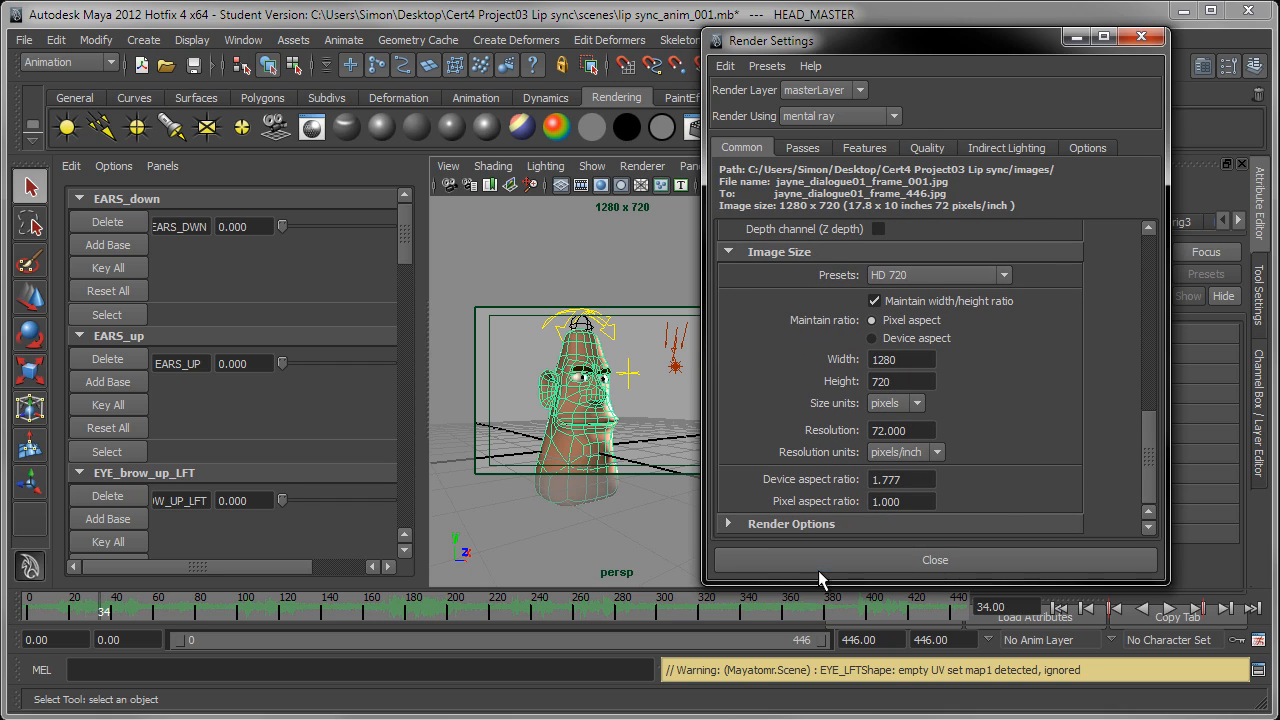
left_click(781, 524)
scroll(781, 526, "down", 4)
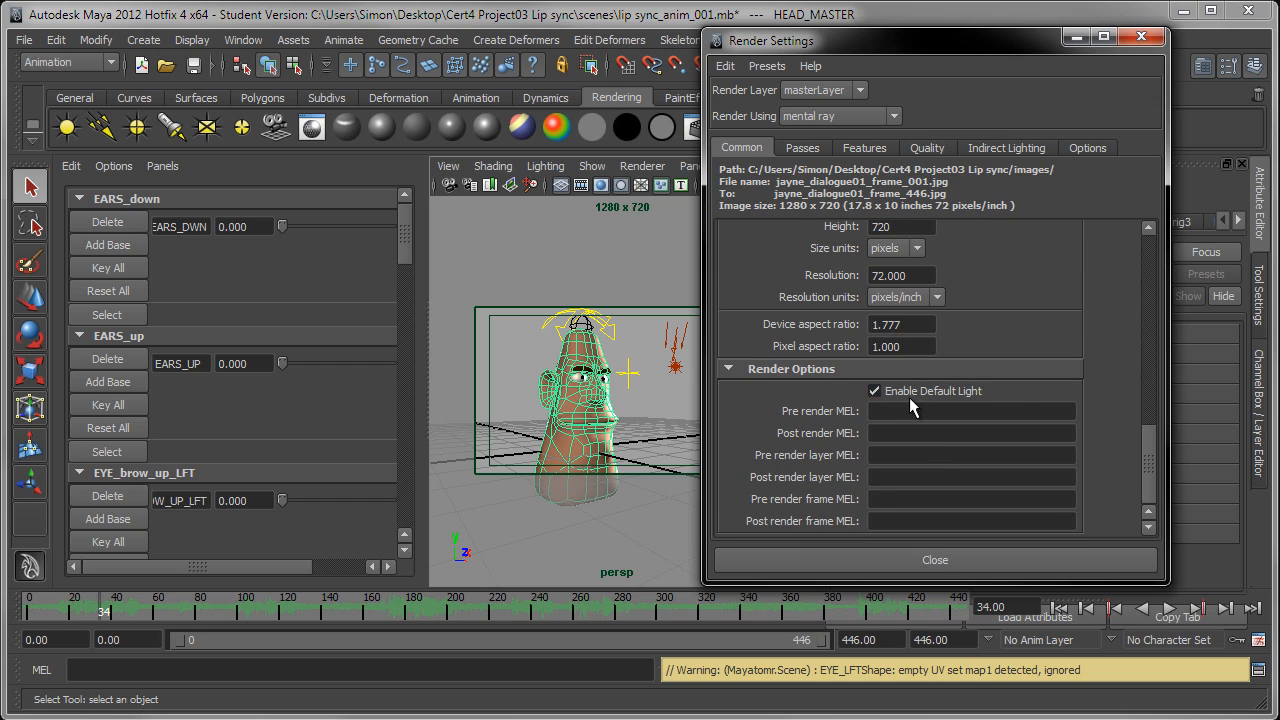
left_click(877, 391)
left_click(910, 562)
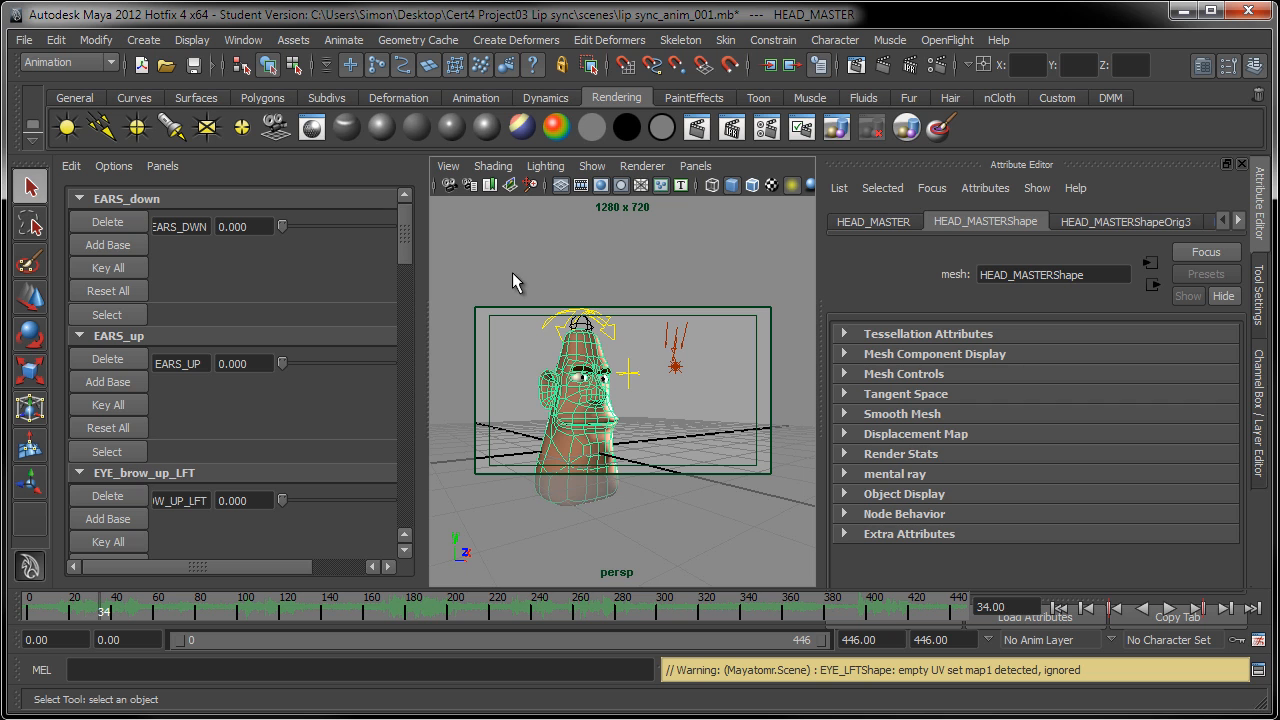
Step: Save the scene under the new file name lip sync_anim_JAYNE_FINALRENDER001, continuing past the student version notice
left_click(23, 40)
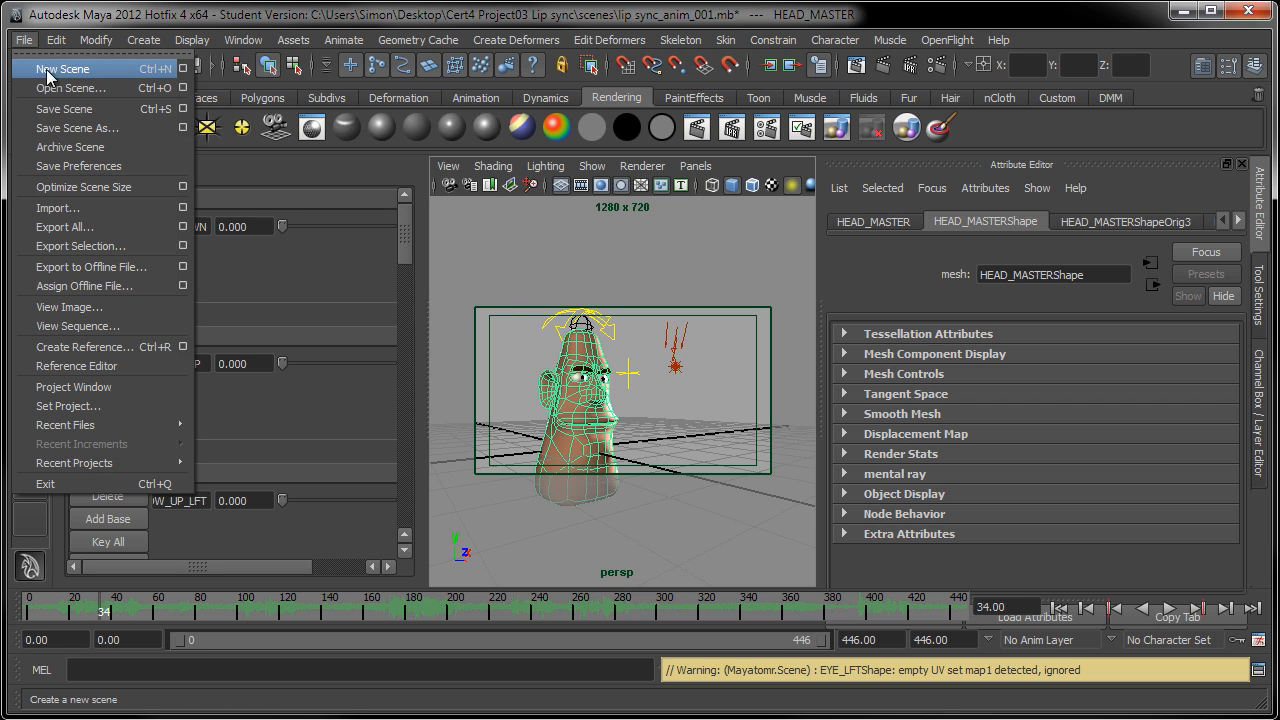
left_click(72, 129)
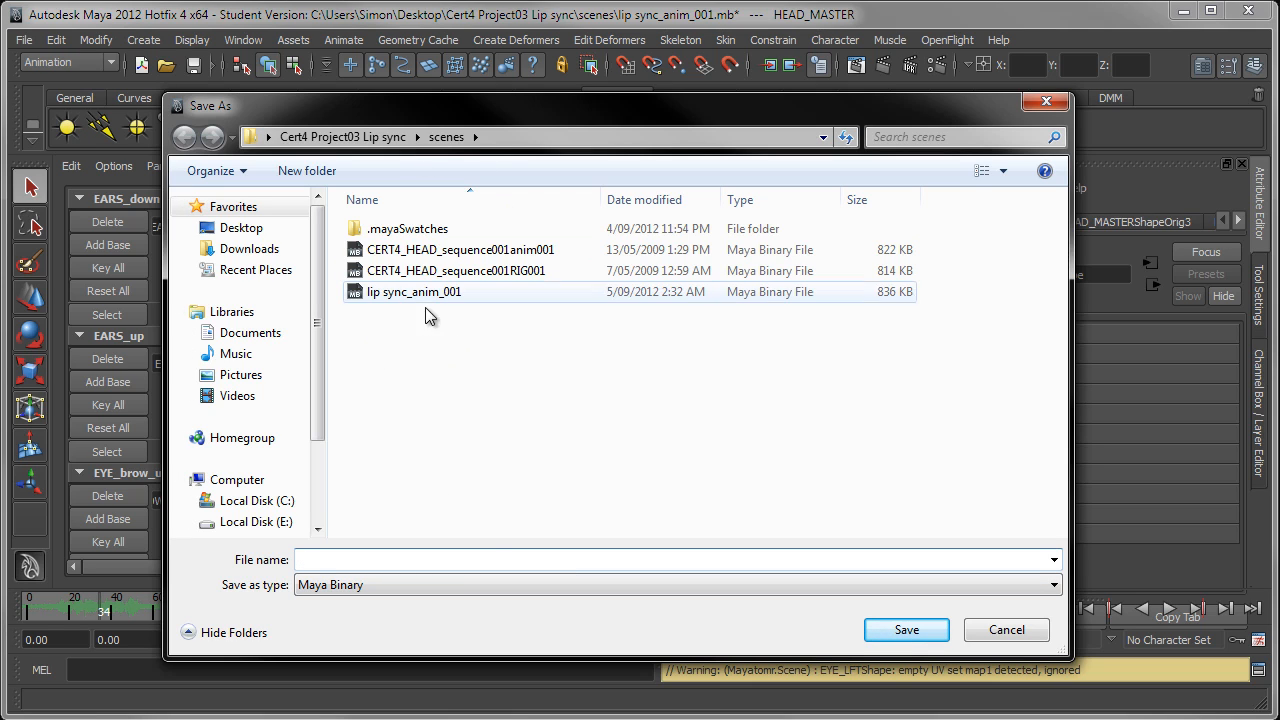
left_click(389, 559)
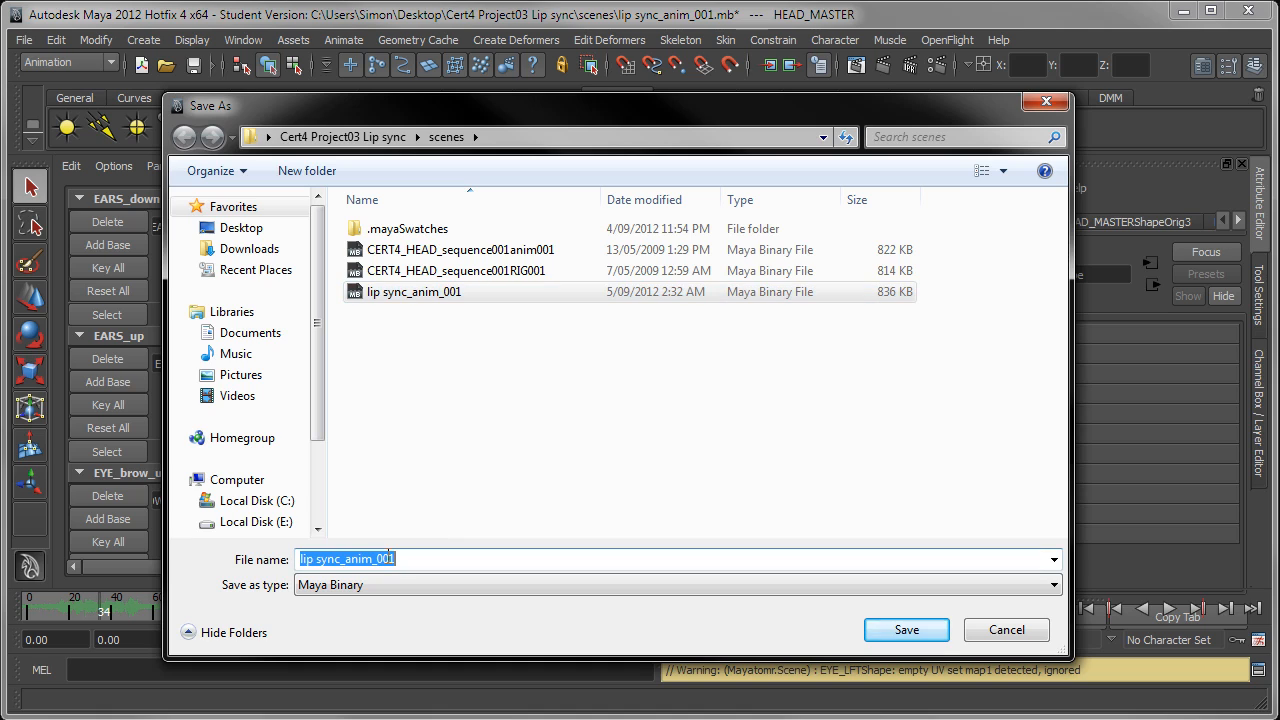
left_click(390, 559)
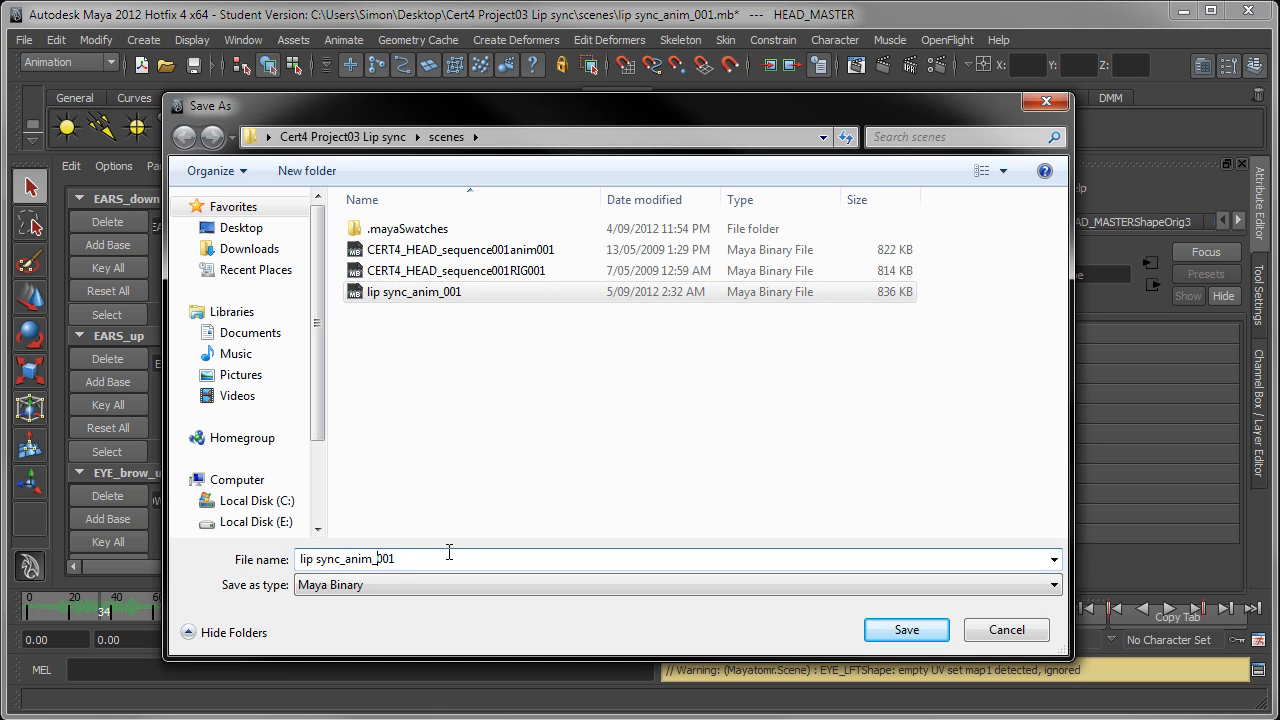
type("JAYNE")
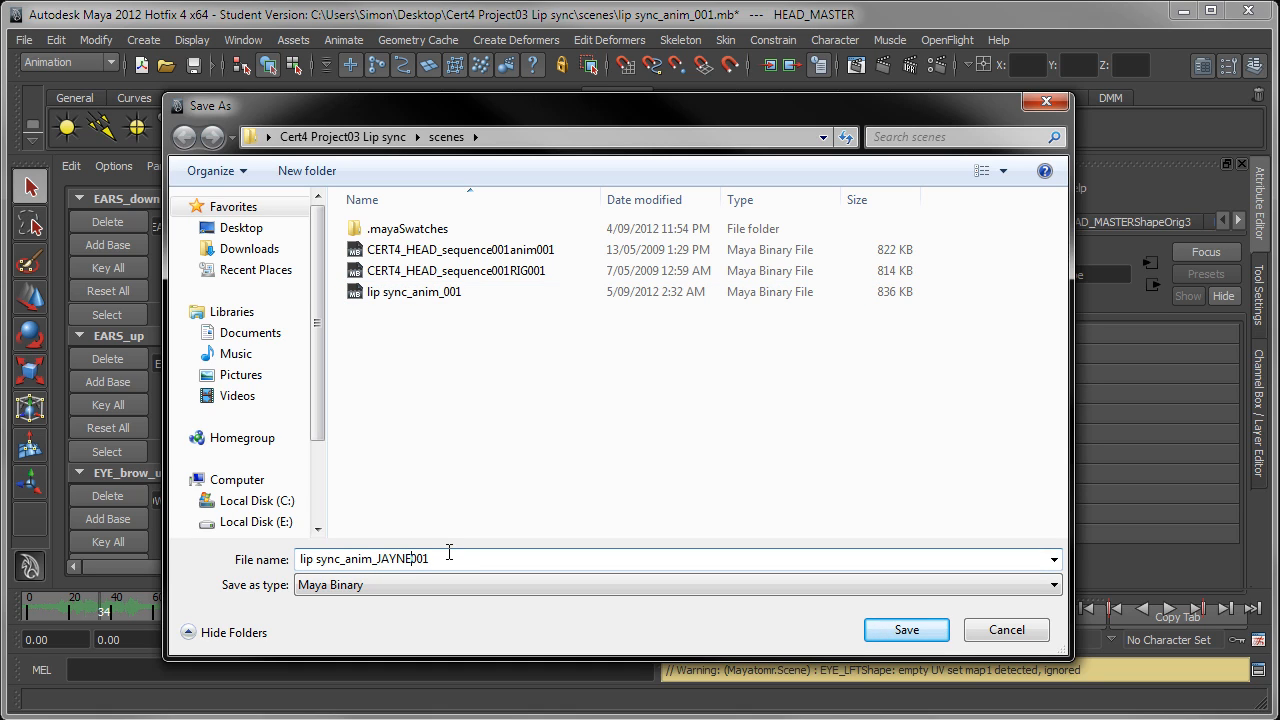
type("_")
type("FINAL_RENDER")
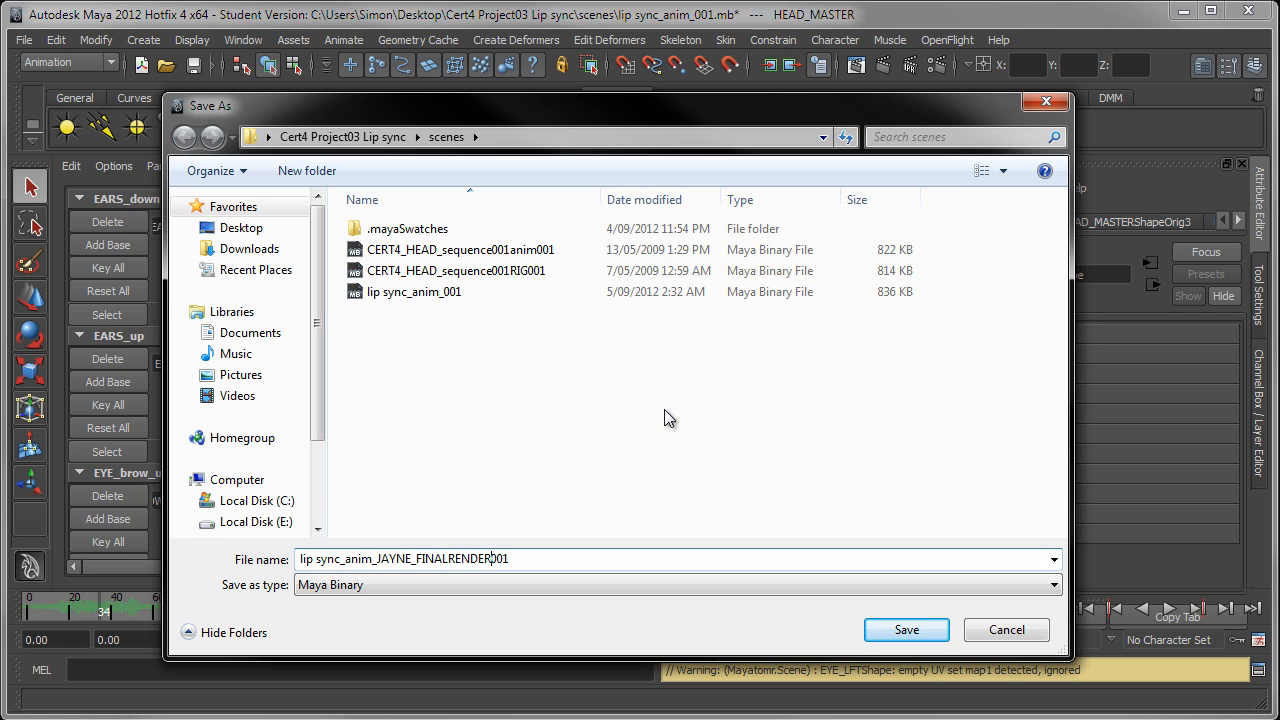
left_click(906, 631)
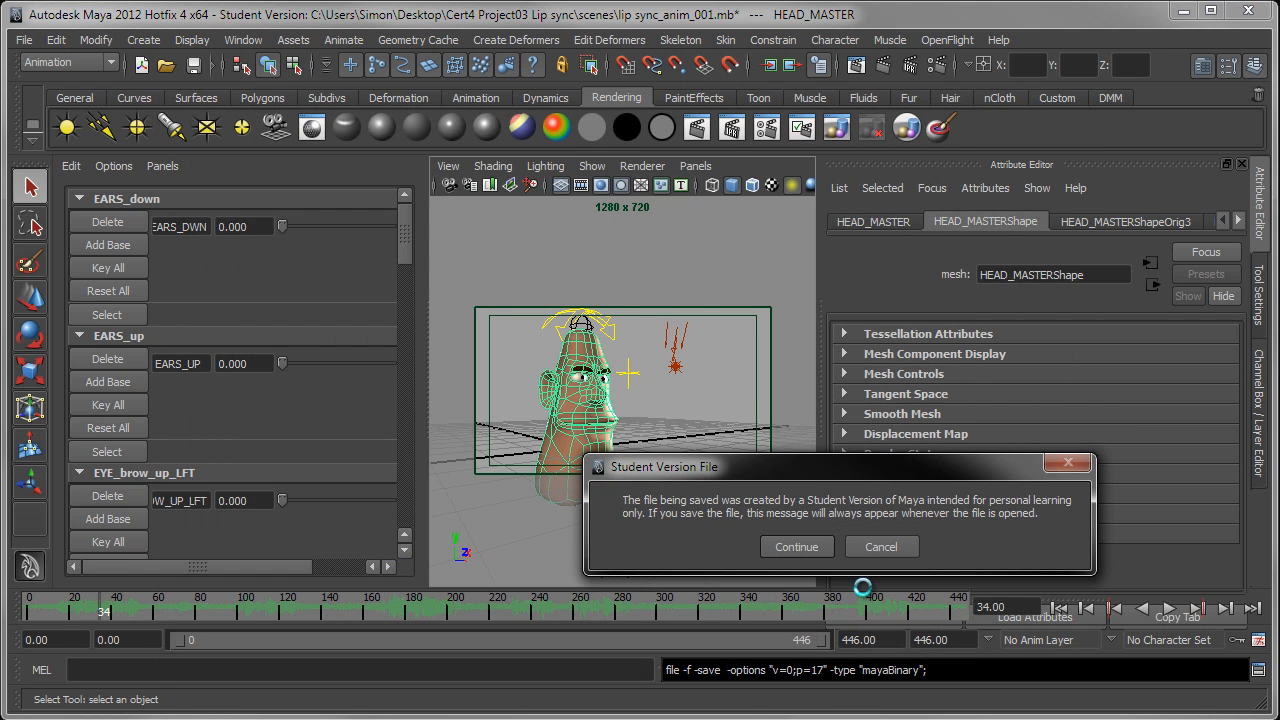
left_click(798, 546)
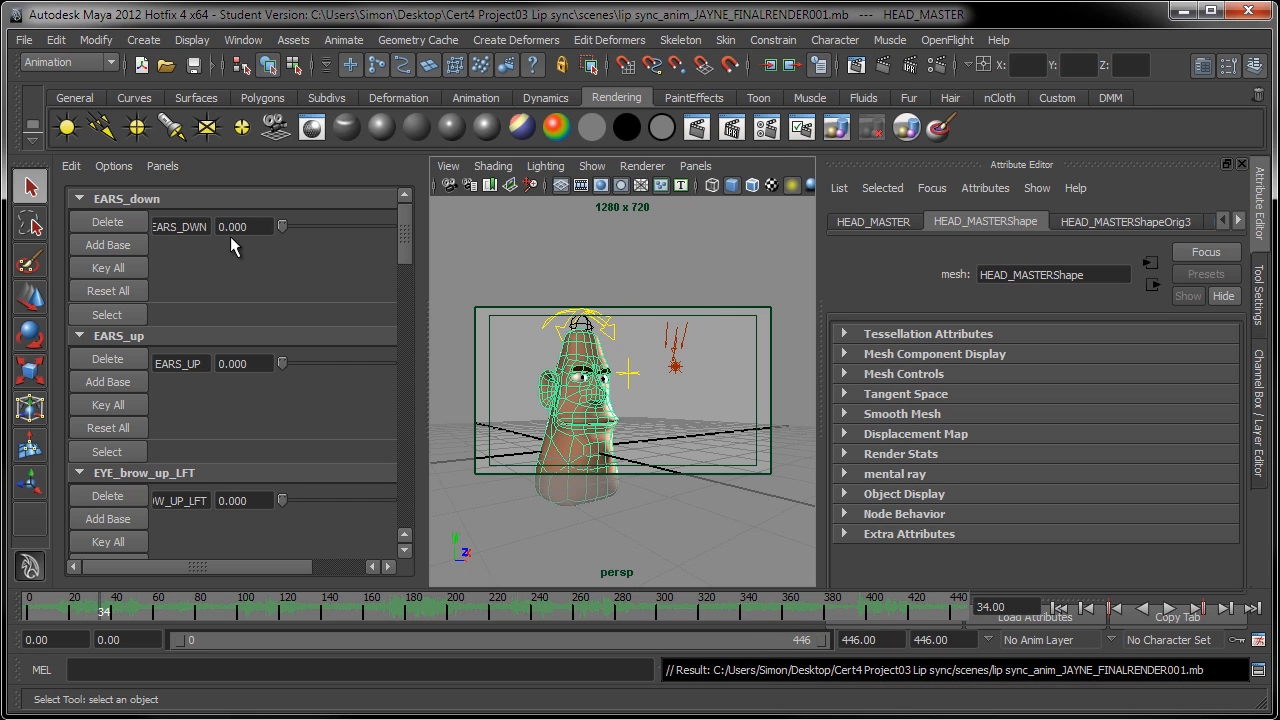
Step: Switch to the Rendering menu set and open the mental ray batch render options, enlarging and repositioning the options window
left_click(33, 64)
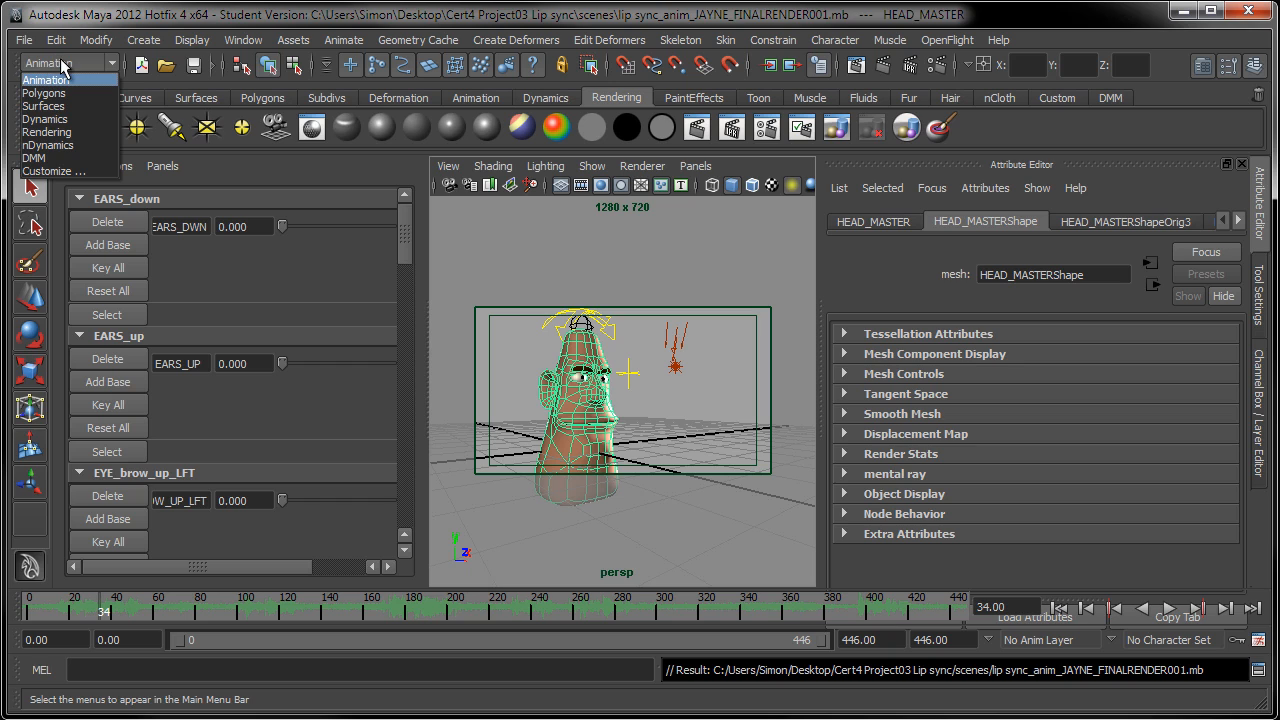
left_click(60, 132)
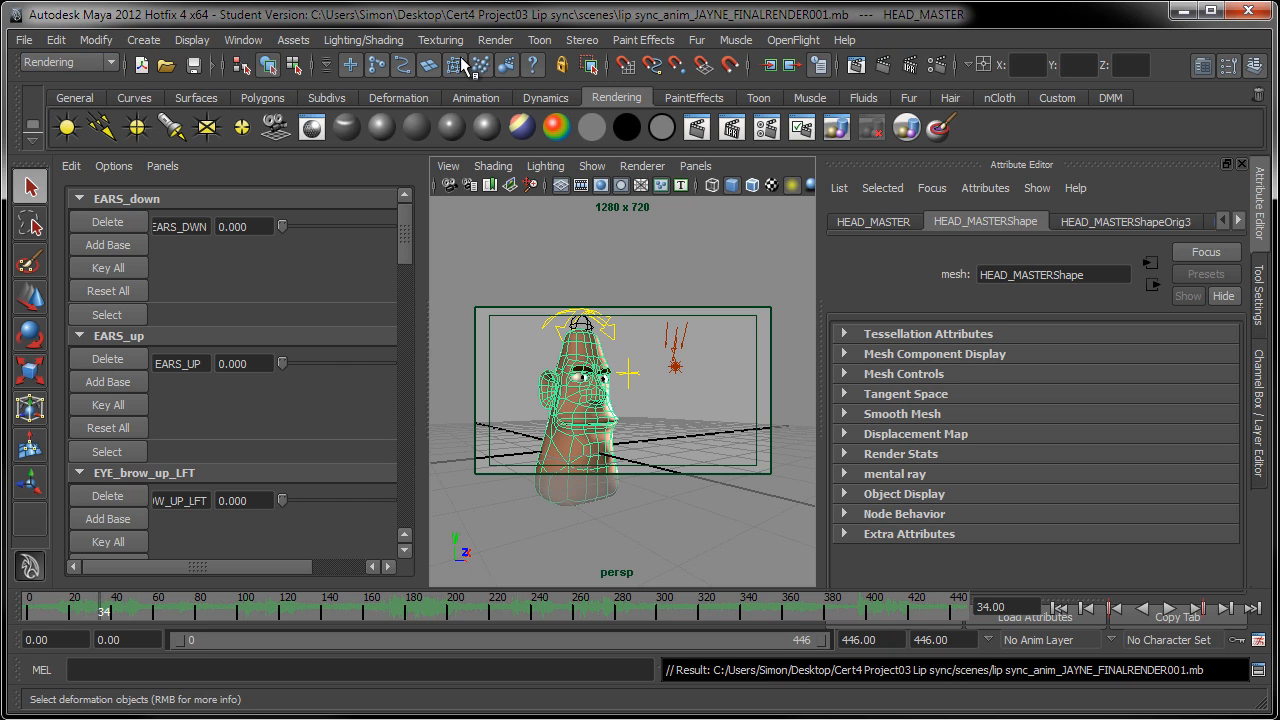
left_click(495, 39)
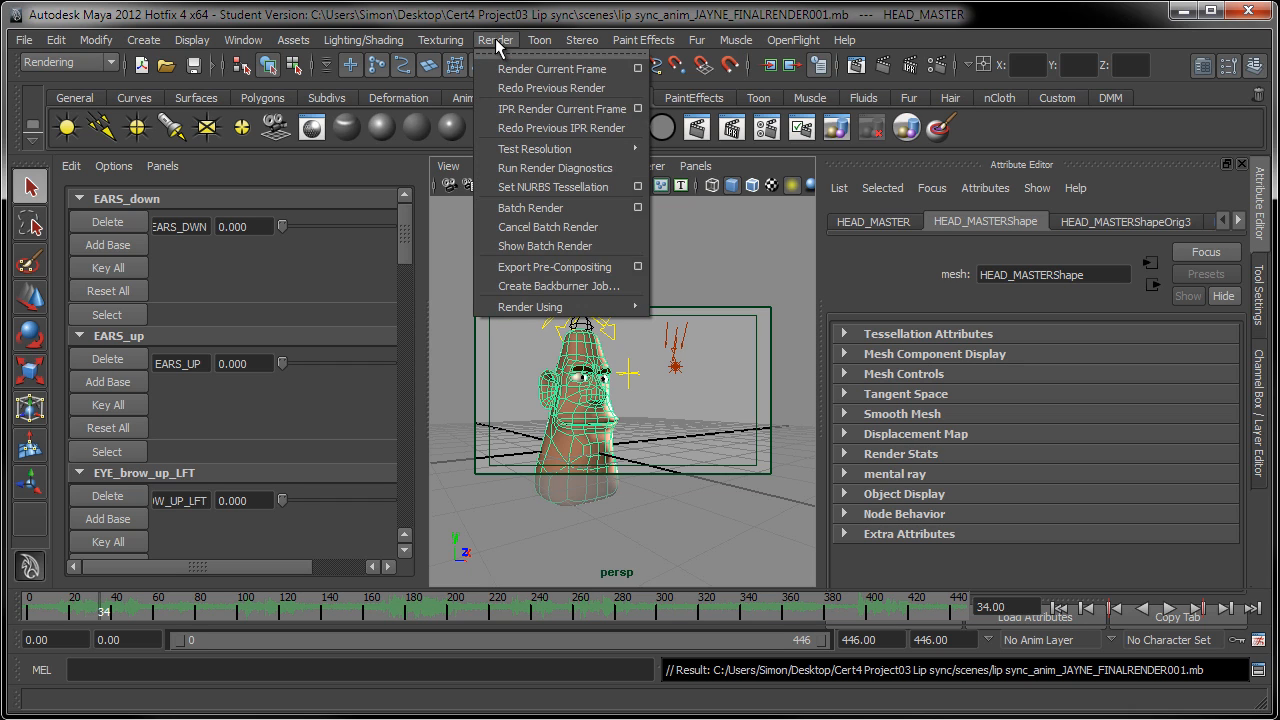
left_click(638, 207)
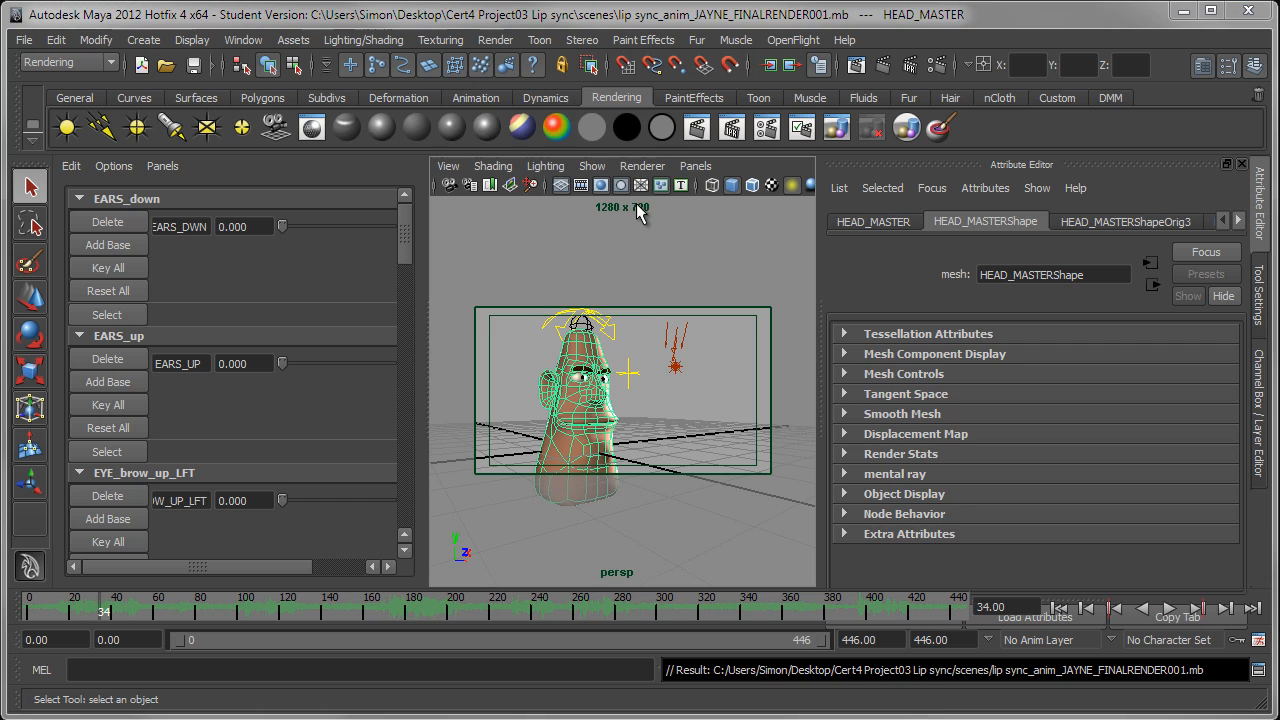
left_click_drag(724, 363, 726, 151)
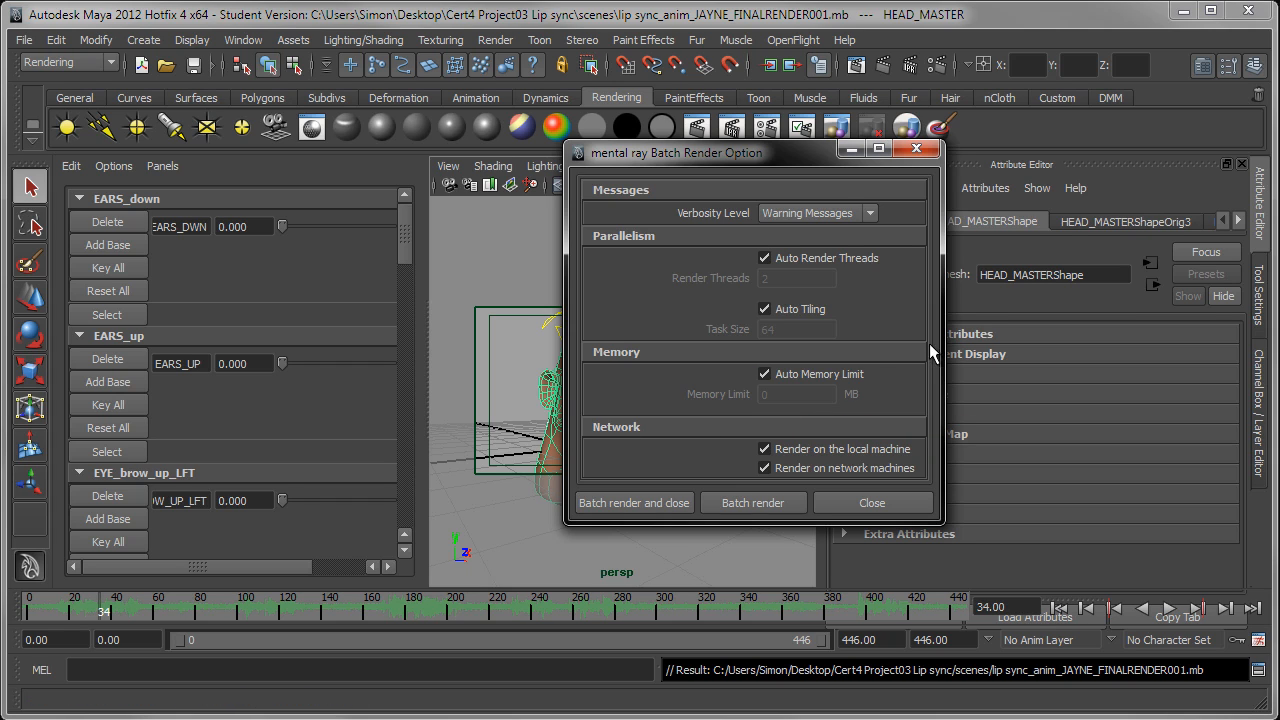
left_click_drag(944, 341, 1137, 349)
left_click_drag(924, 523, 902, 639)
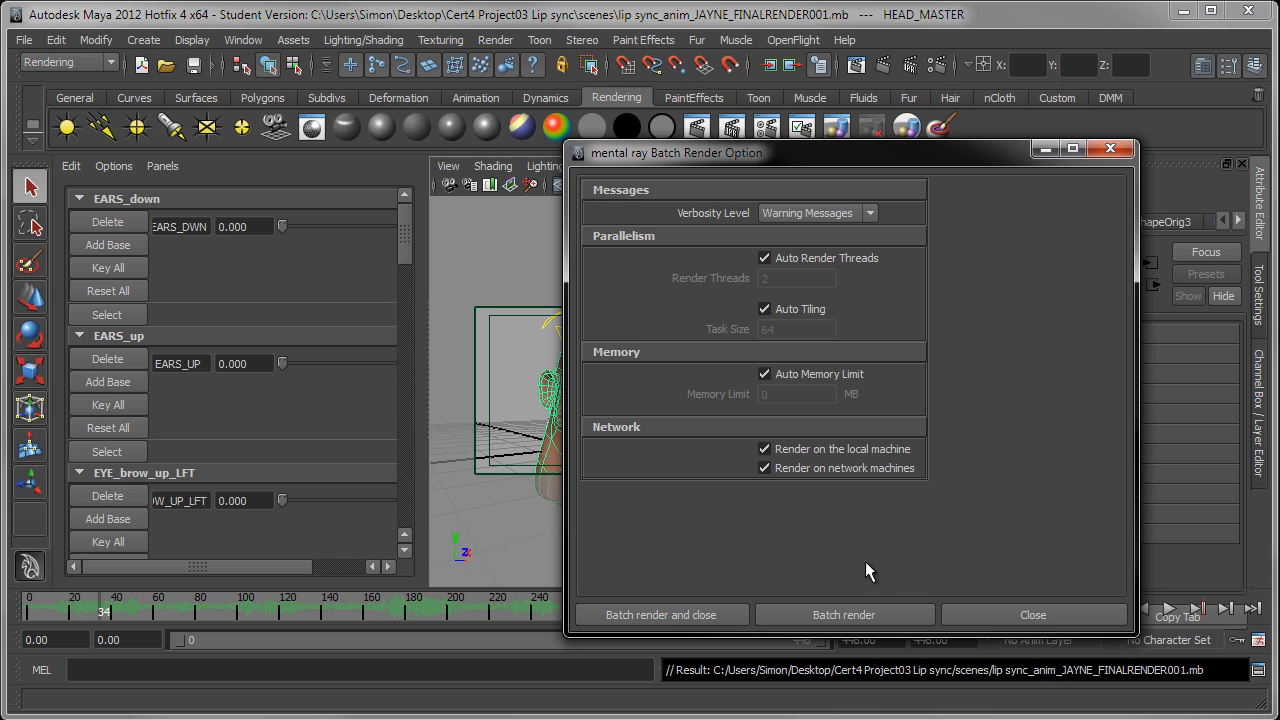
left_click_drag(751, 153, 732, 117)
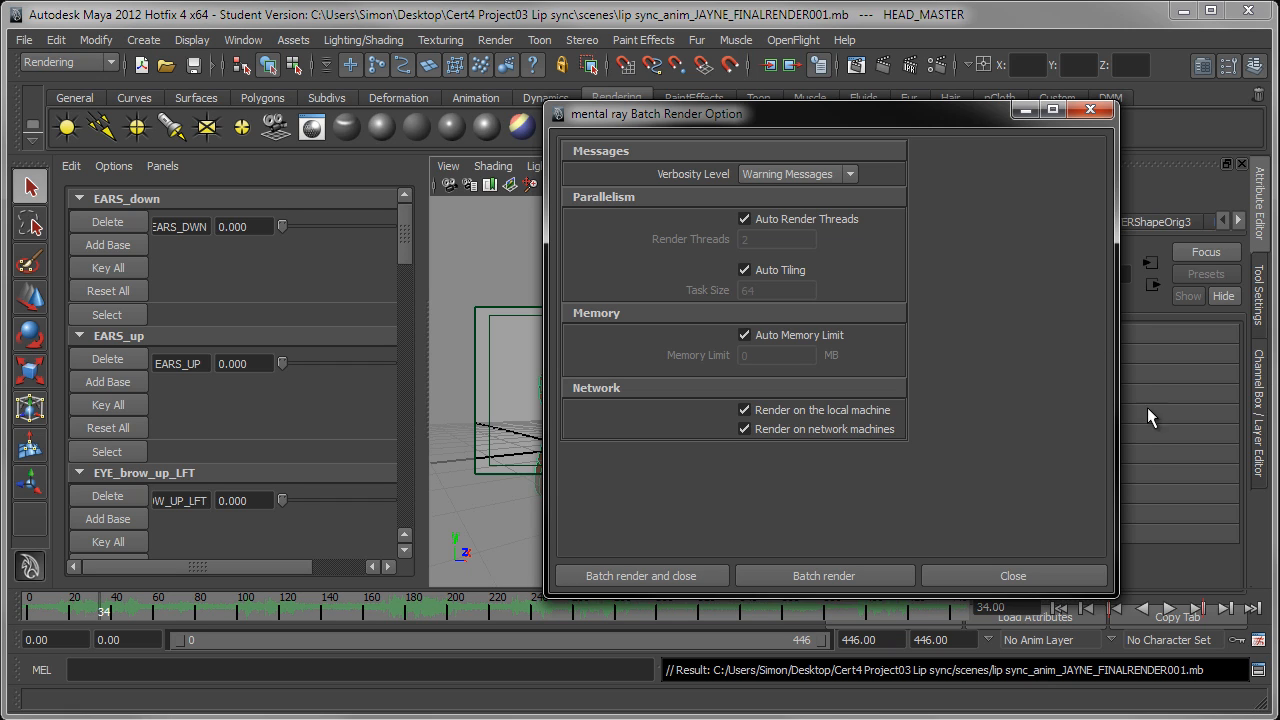
left_click_drag(947, 114, 1036, 37)
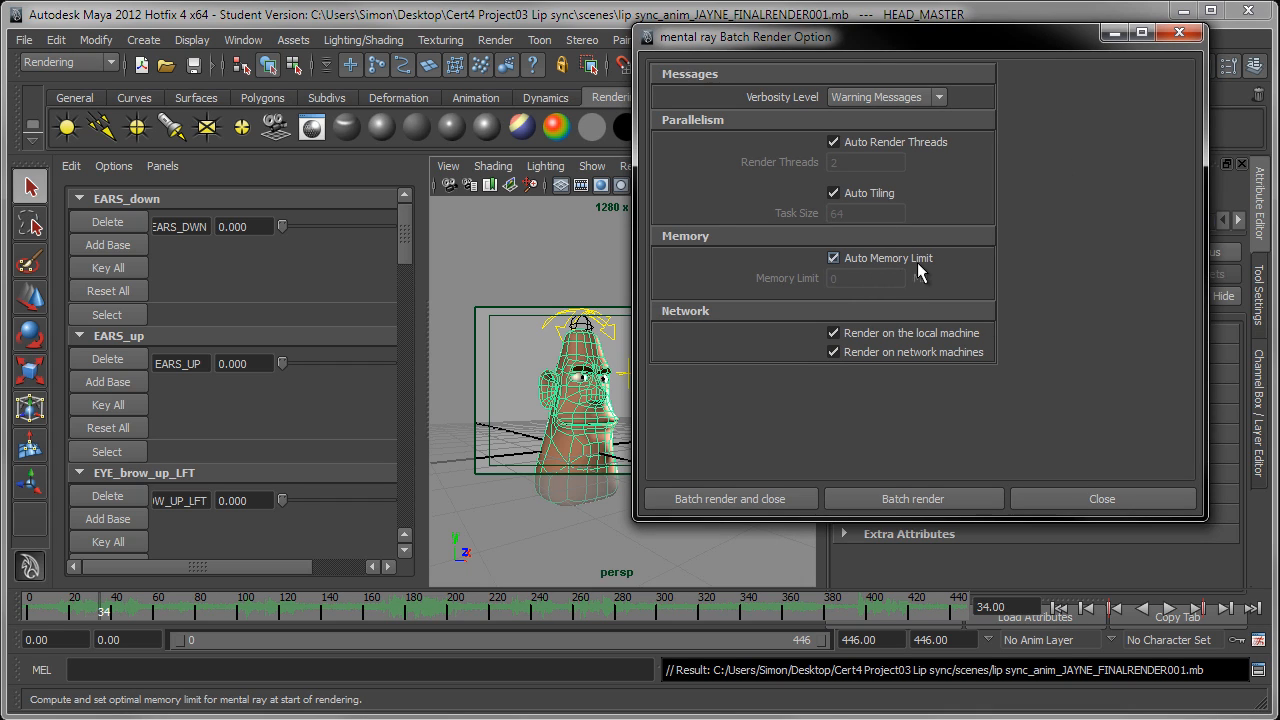
Step: Disable Auto Memory Limit for the batch render and set the memory limit to 4000 MB
left_click(835, 259)
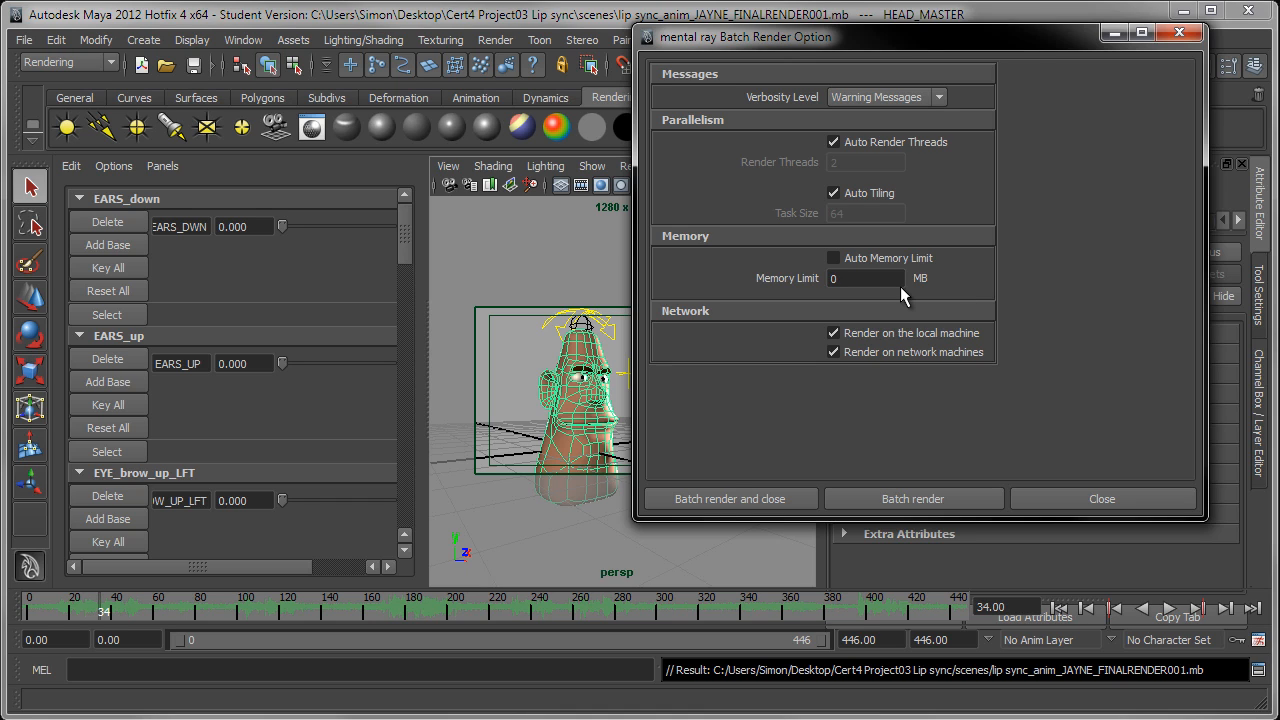
left_click(843, 286)
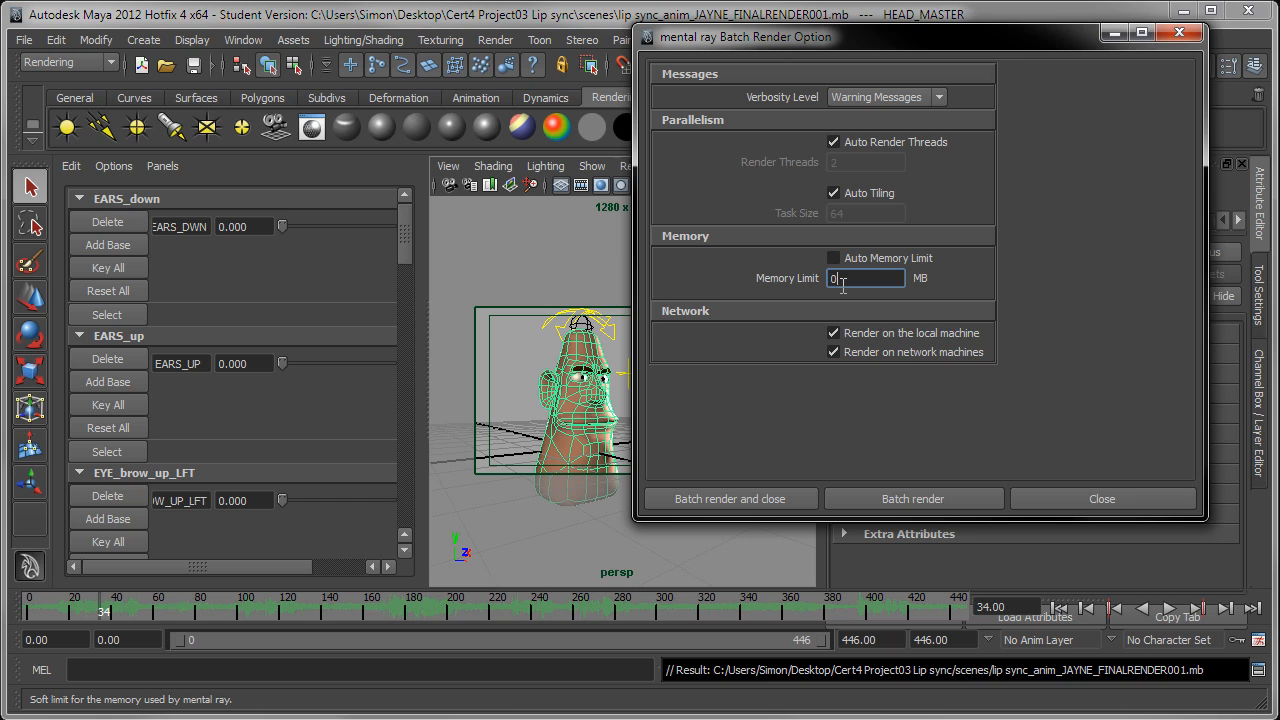
left_click_drag(843, 286, 816, 287)
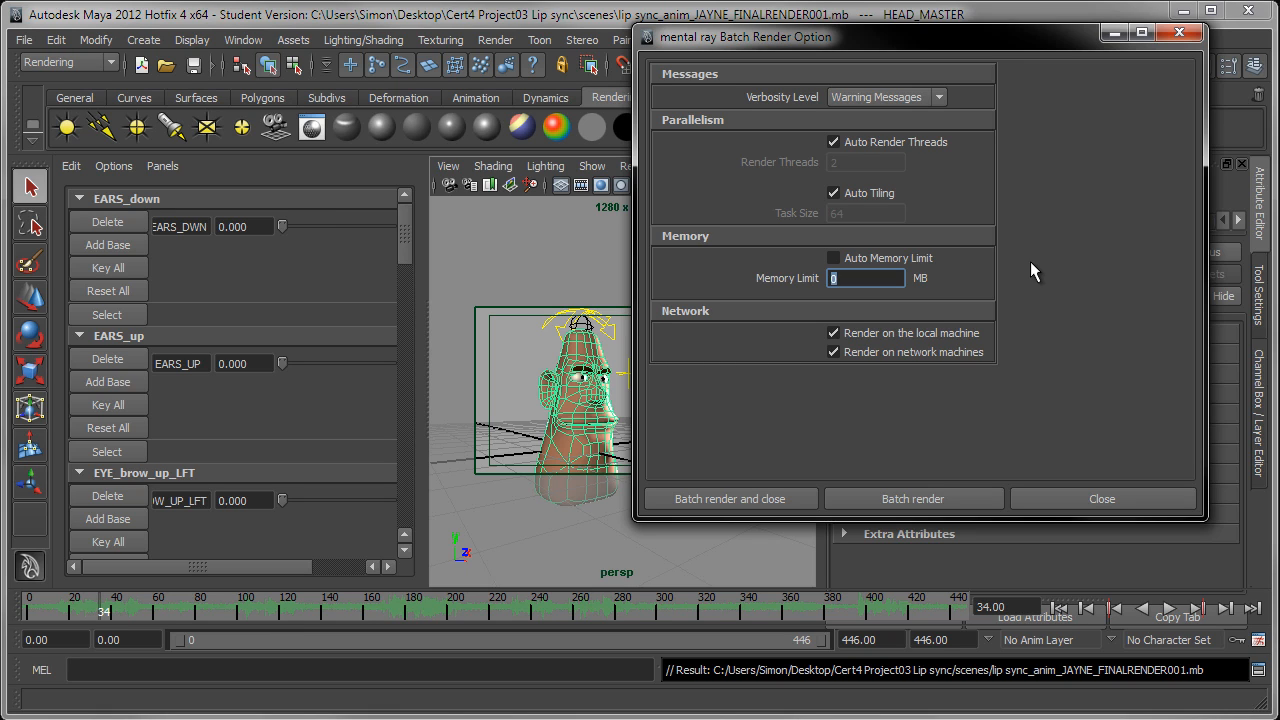
type("4000")
key("Return")
Step: Disable Auto Render Threads and set the number of render threads to 3
left_click(852, 141)
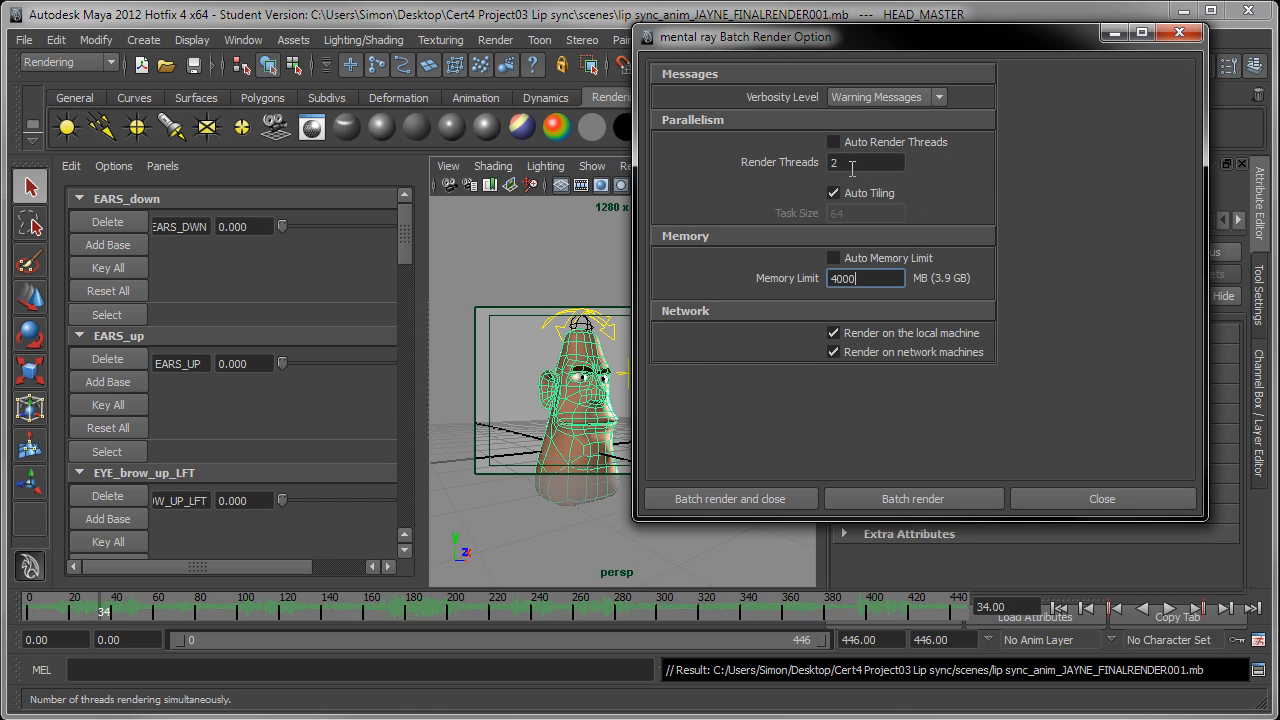
left_click(848, 168)
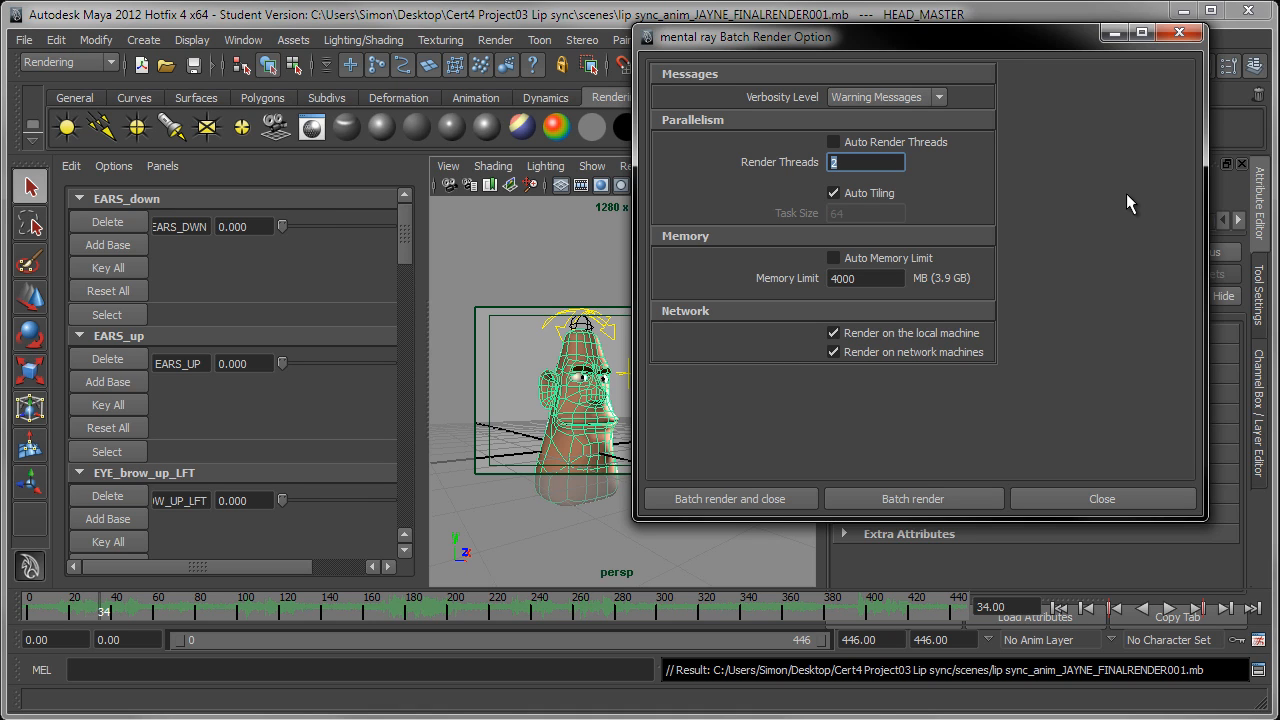
type("3")
Step: Start the batch render, accept the student version notice, and widen the command response line to show the full render progress
left_click(780, 499)
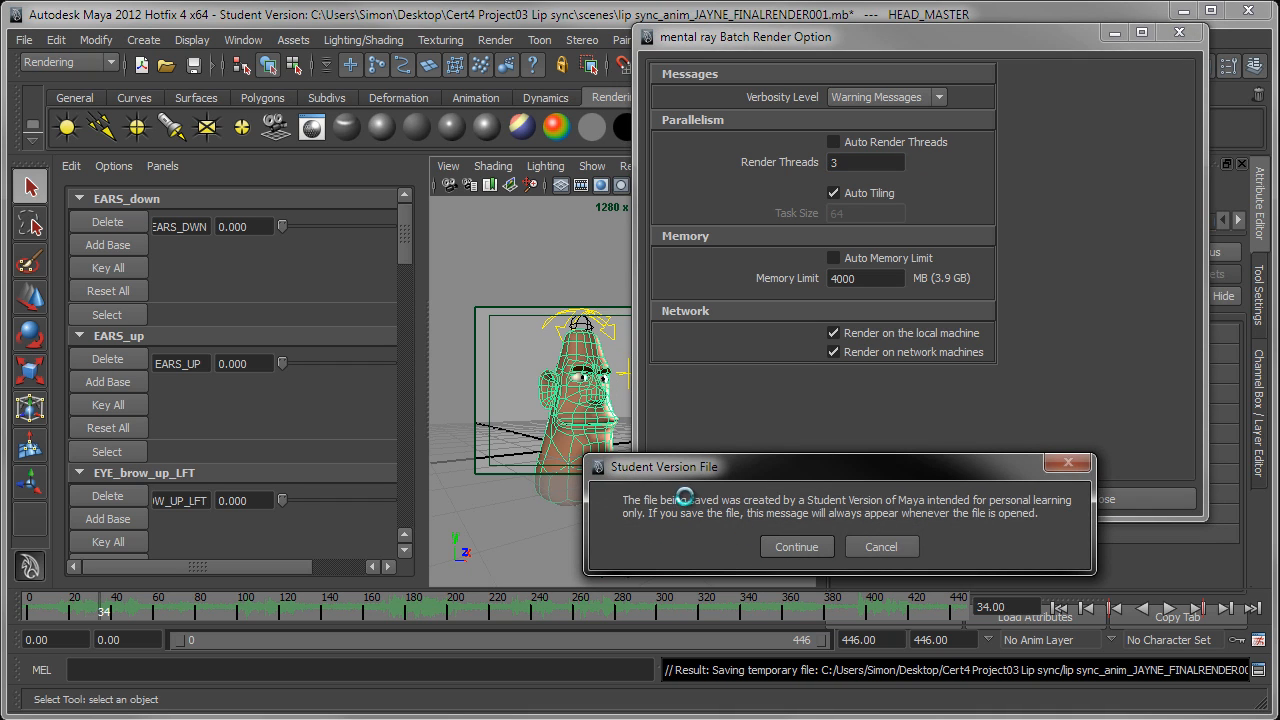
left_click(800, 548)
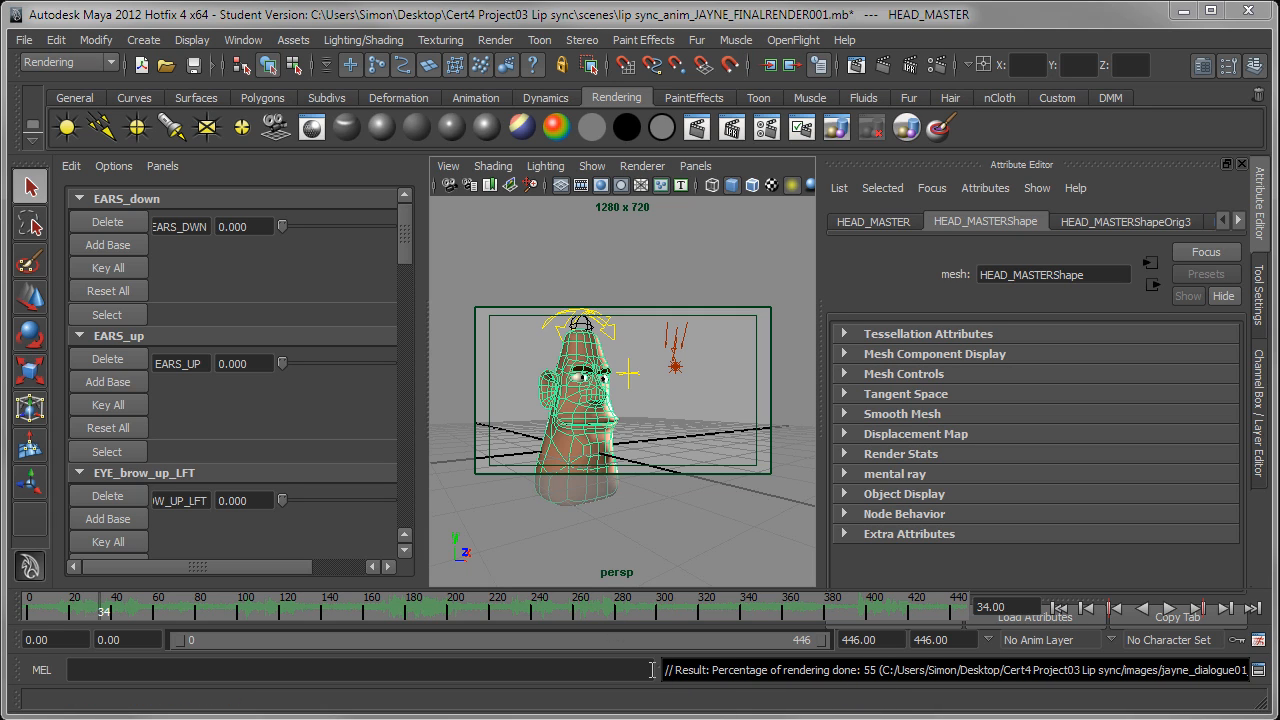
left_click_drag(660, 669, 262, 669)
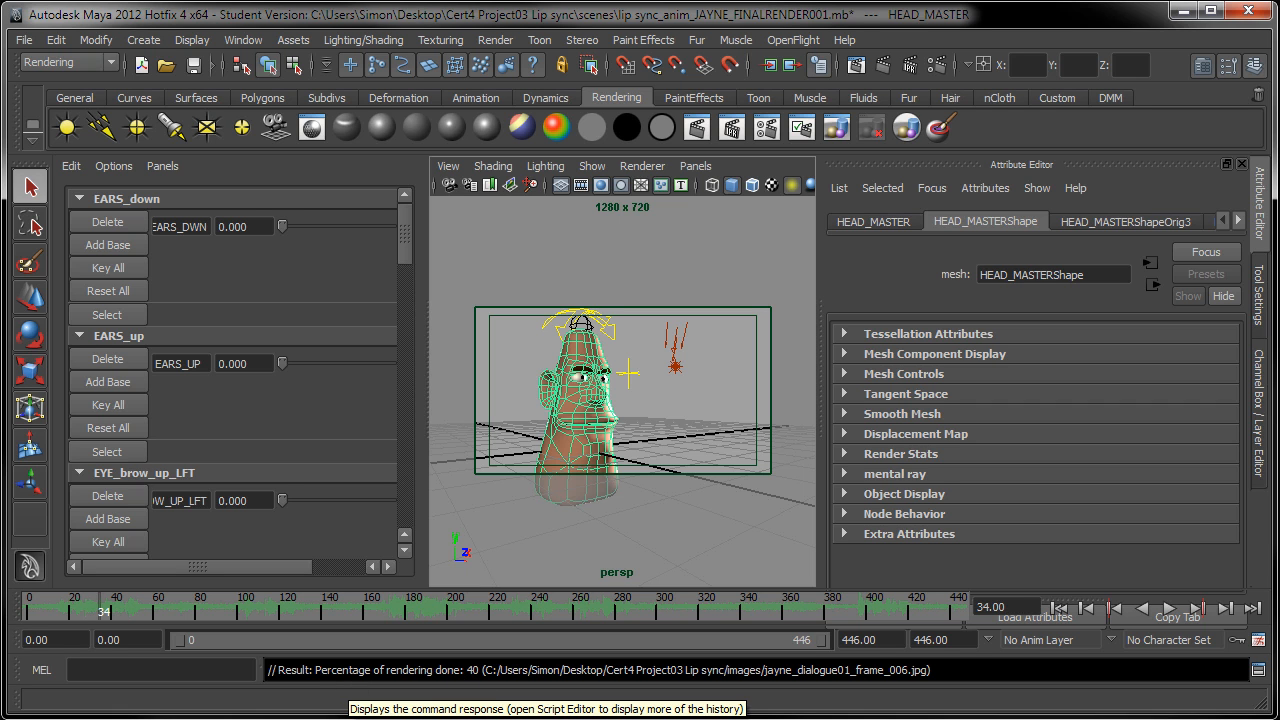
Step: Switch to Windows Explorer and check the JPEG frames being written to the project's images folder, widening the window to show file sizes
left_click_drag(0, 190, 945, 31)
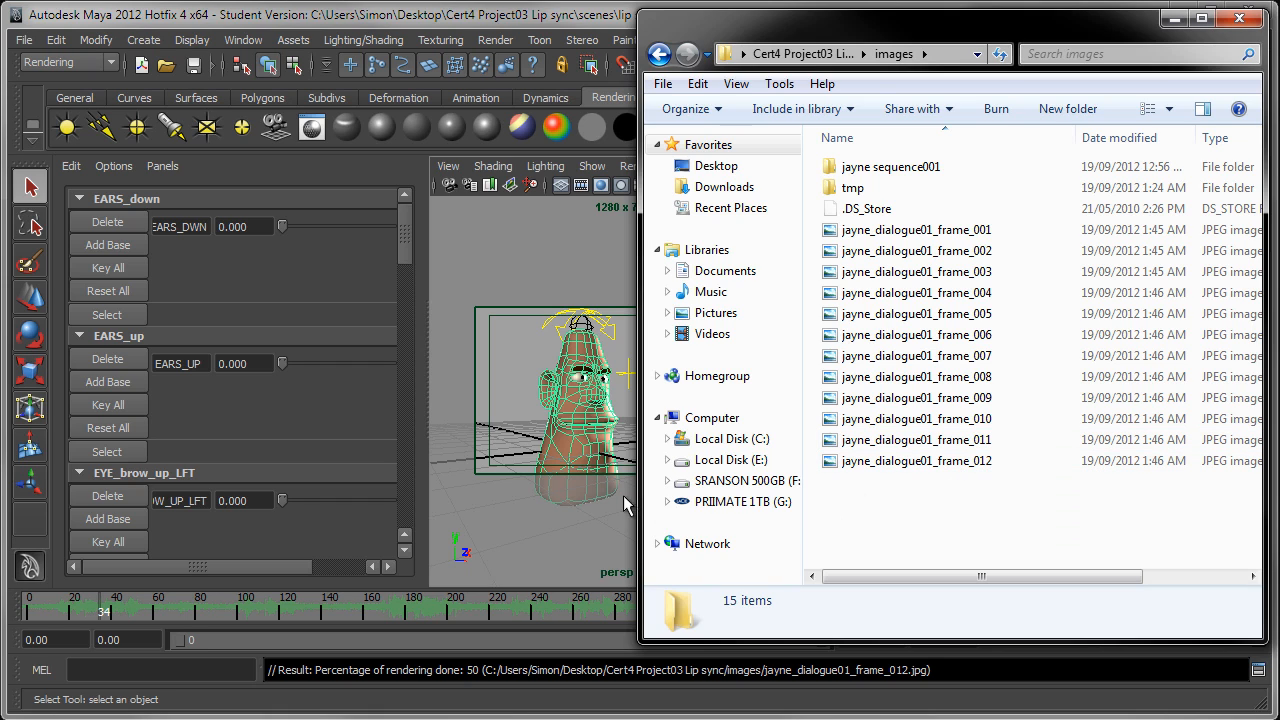
left_click_drag(642, 487, 316, 487)
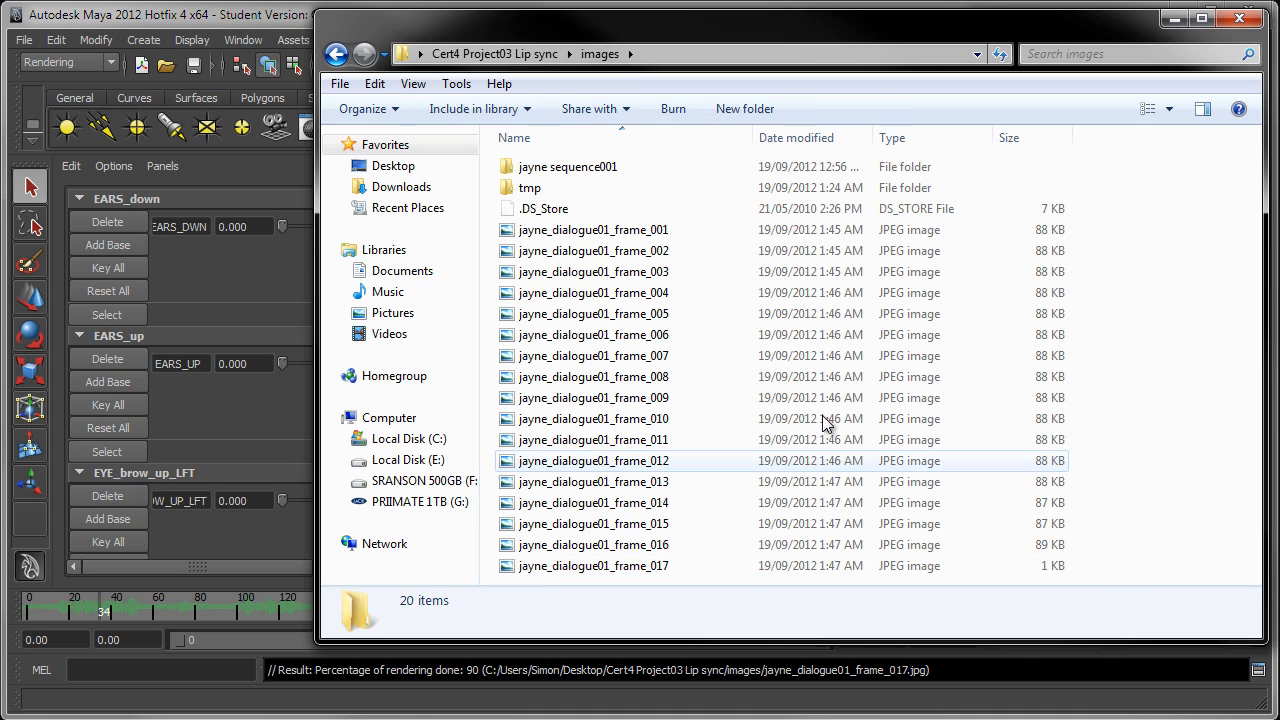
left_click(1175, 20)
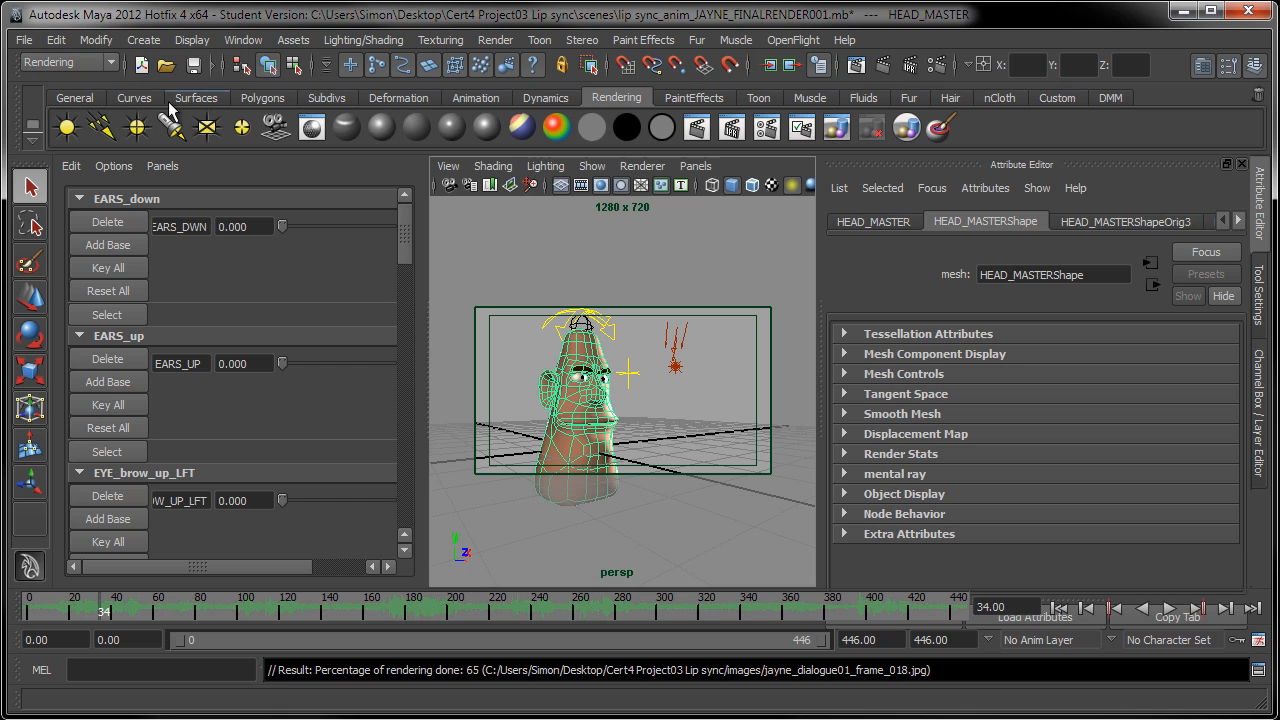
Step: Cancel the current batch render job and confirm the cancellation
left_click(869, 130)
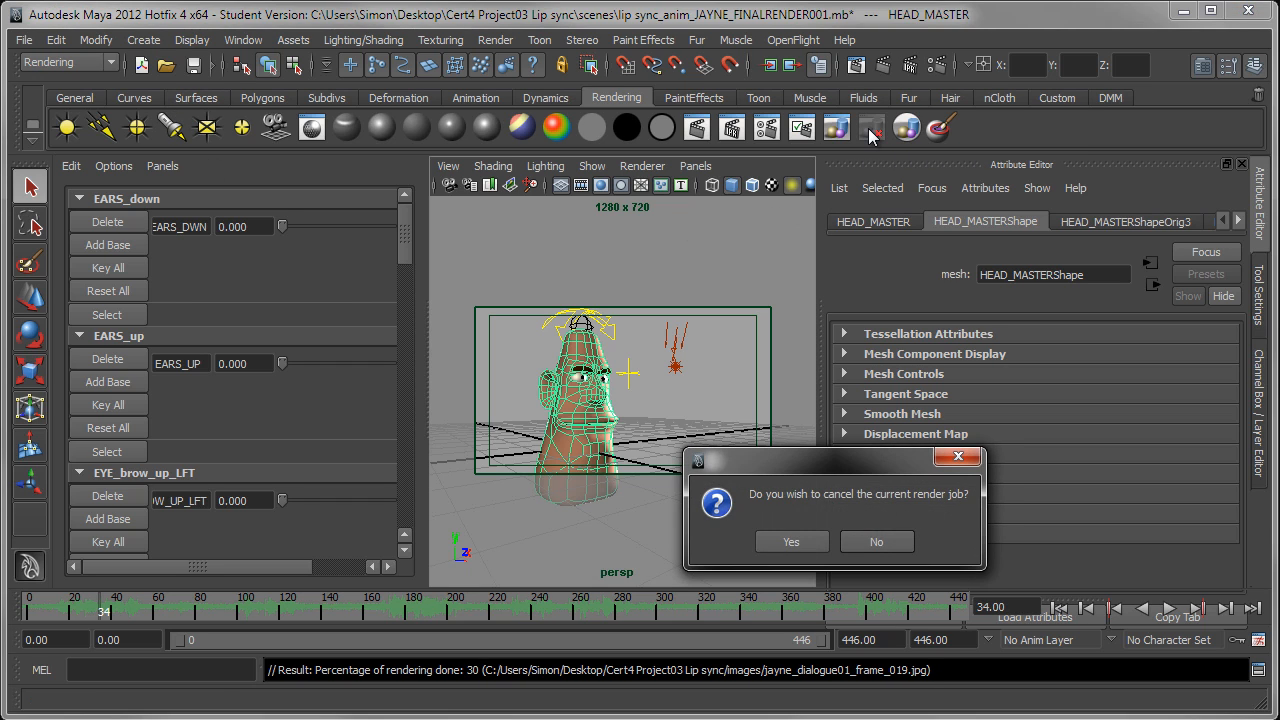
left_click(797, 541)
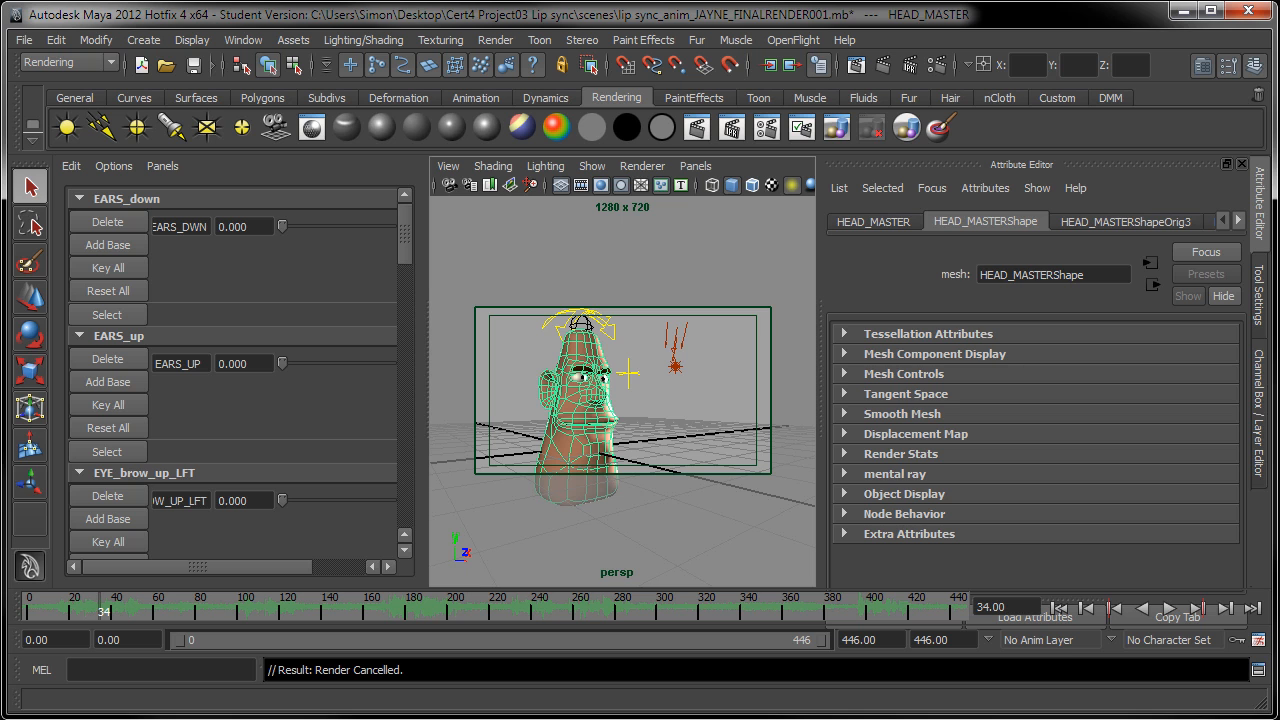
Step: Switch to Windows Explorer, inspect the file details of jayne_dialogue01_frame_019 in the images folder, and return to Maya
key("alt+Tab")
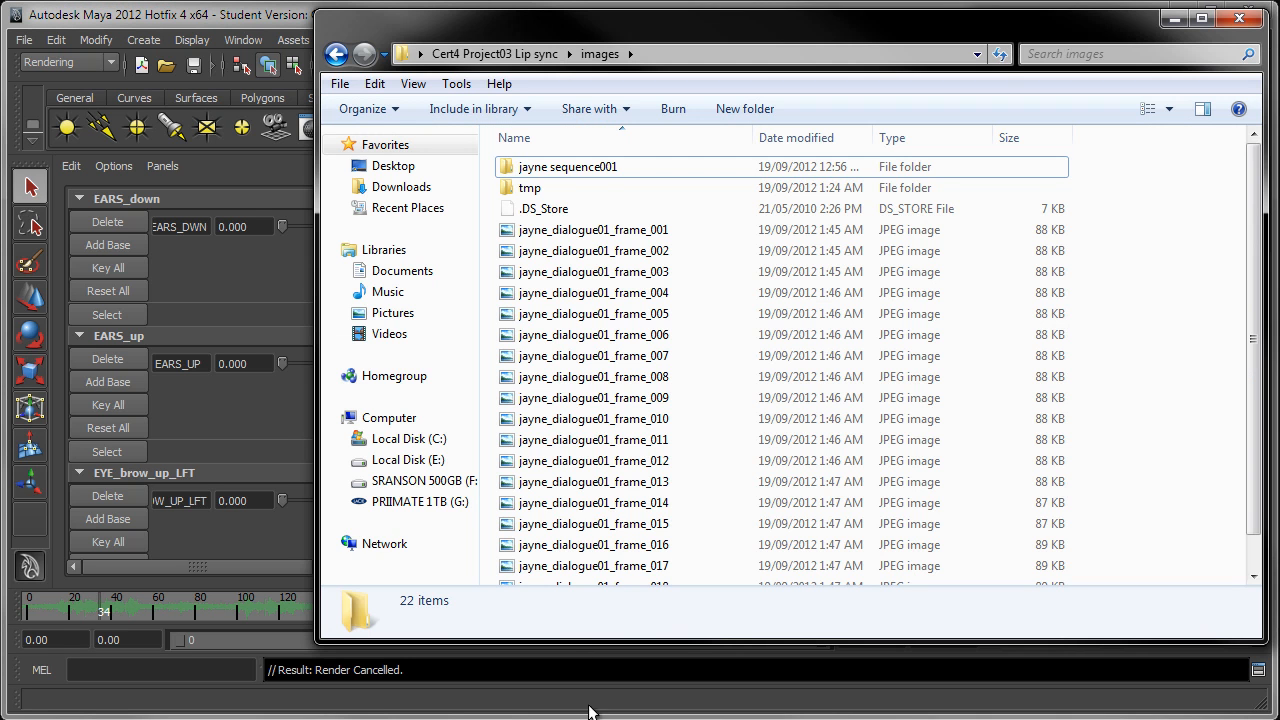
scroll(605, 486, "down", 1)
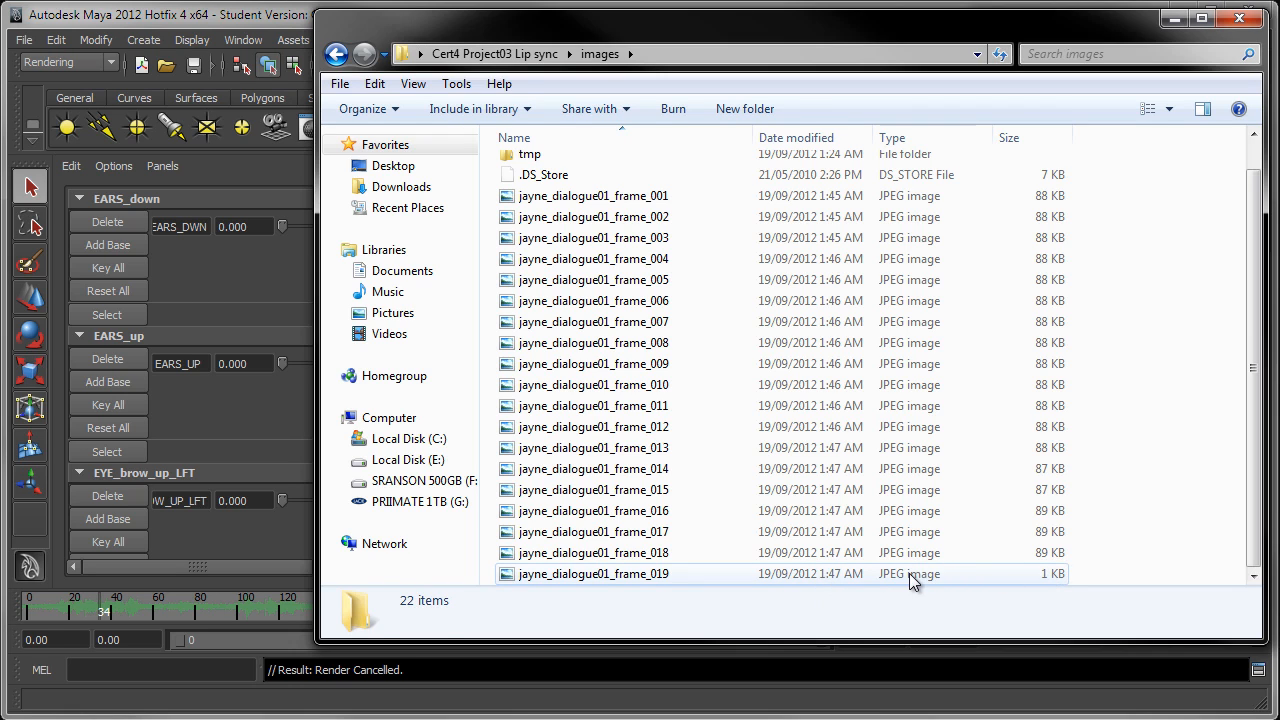
left_click(1051, 576)
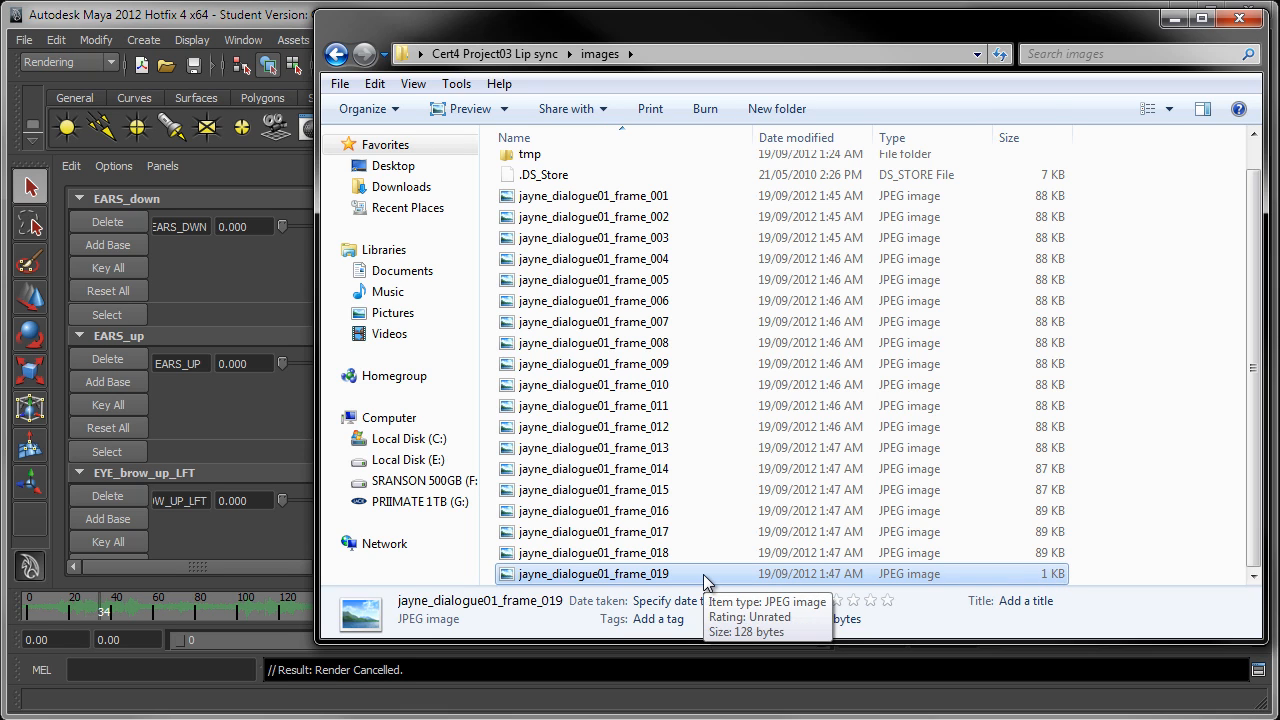
left_click(270, 22)
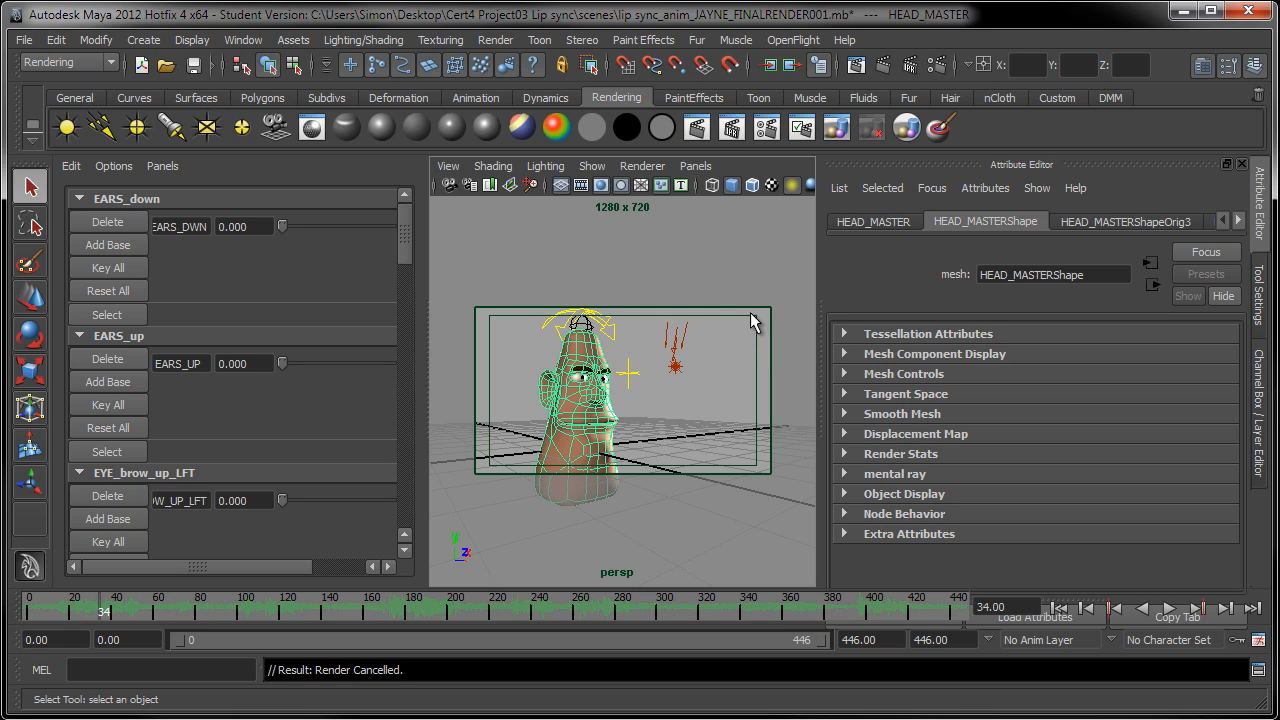